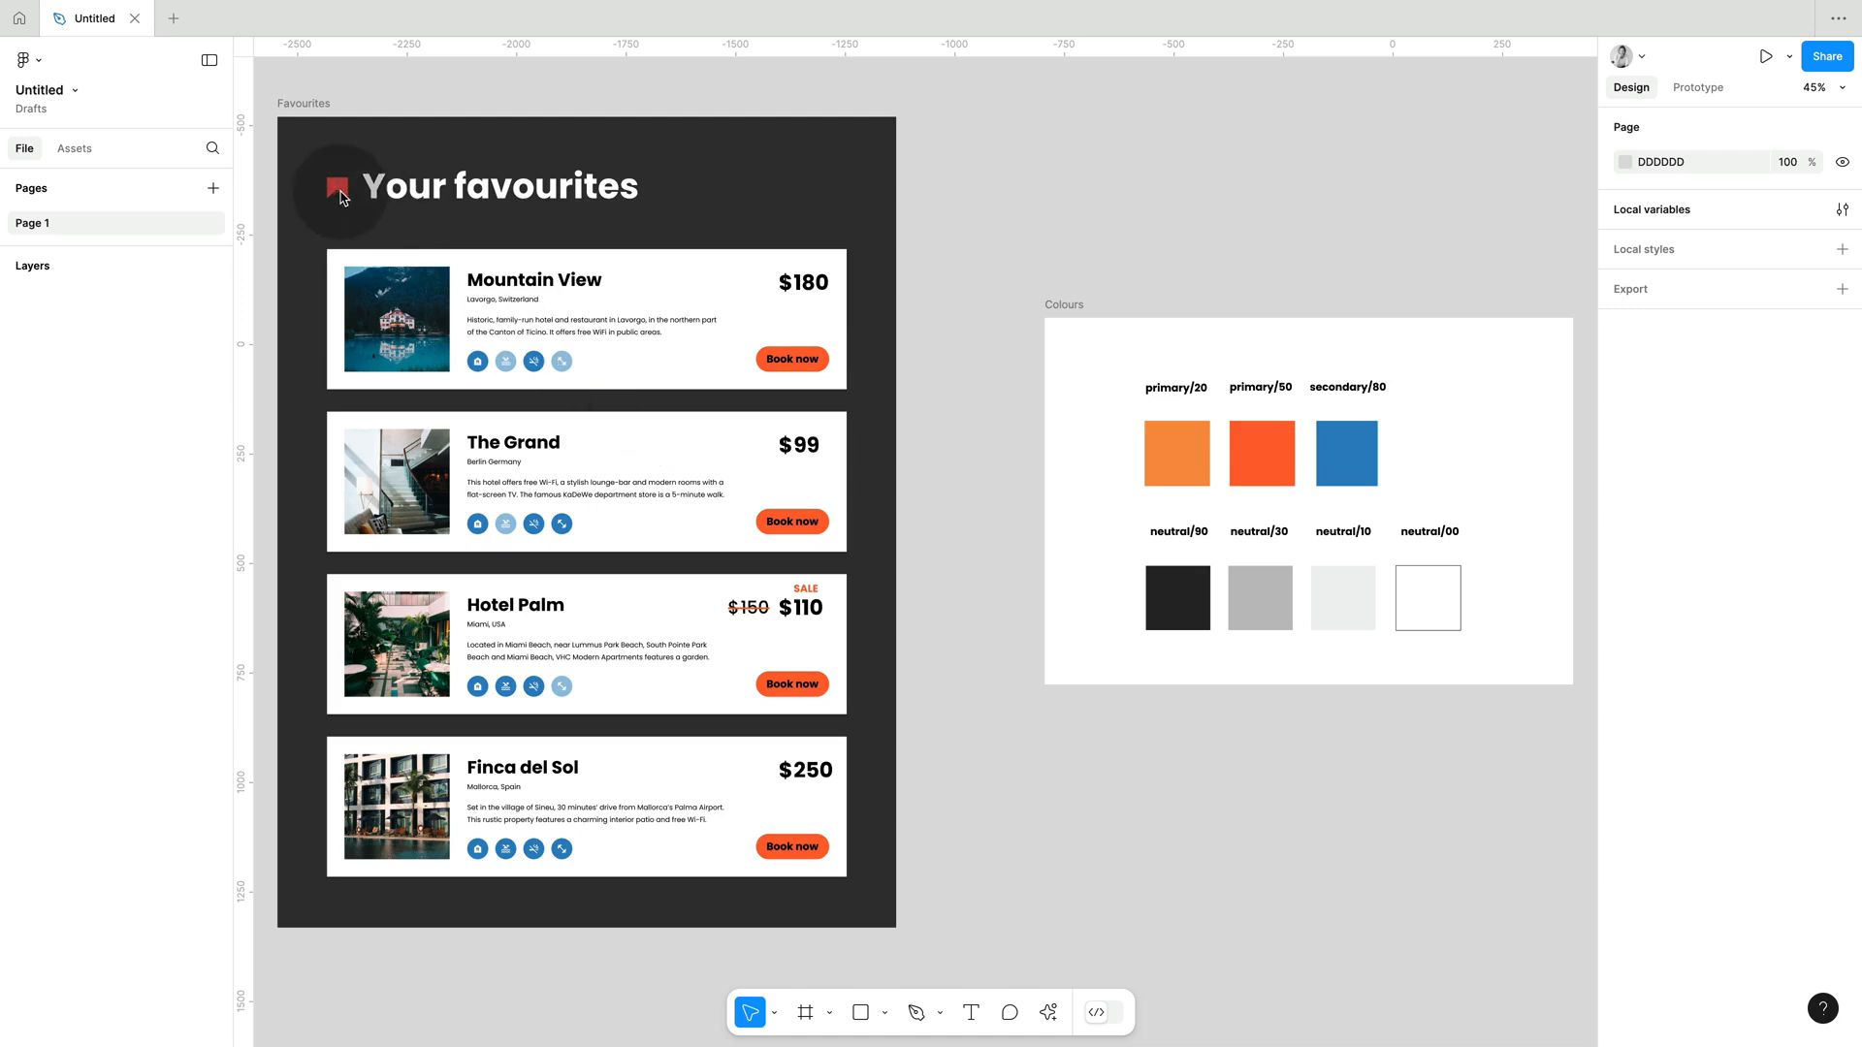
{"action": "left_click", "coordinate": [338, 188]}
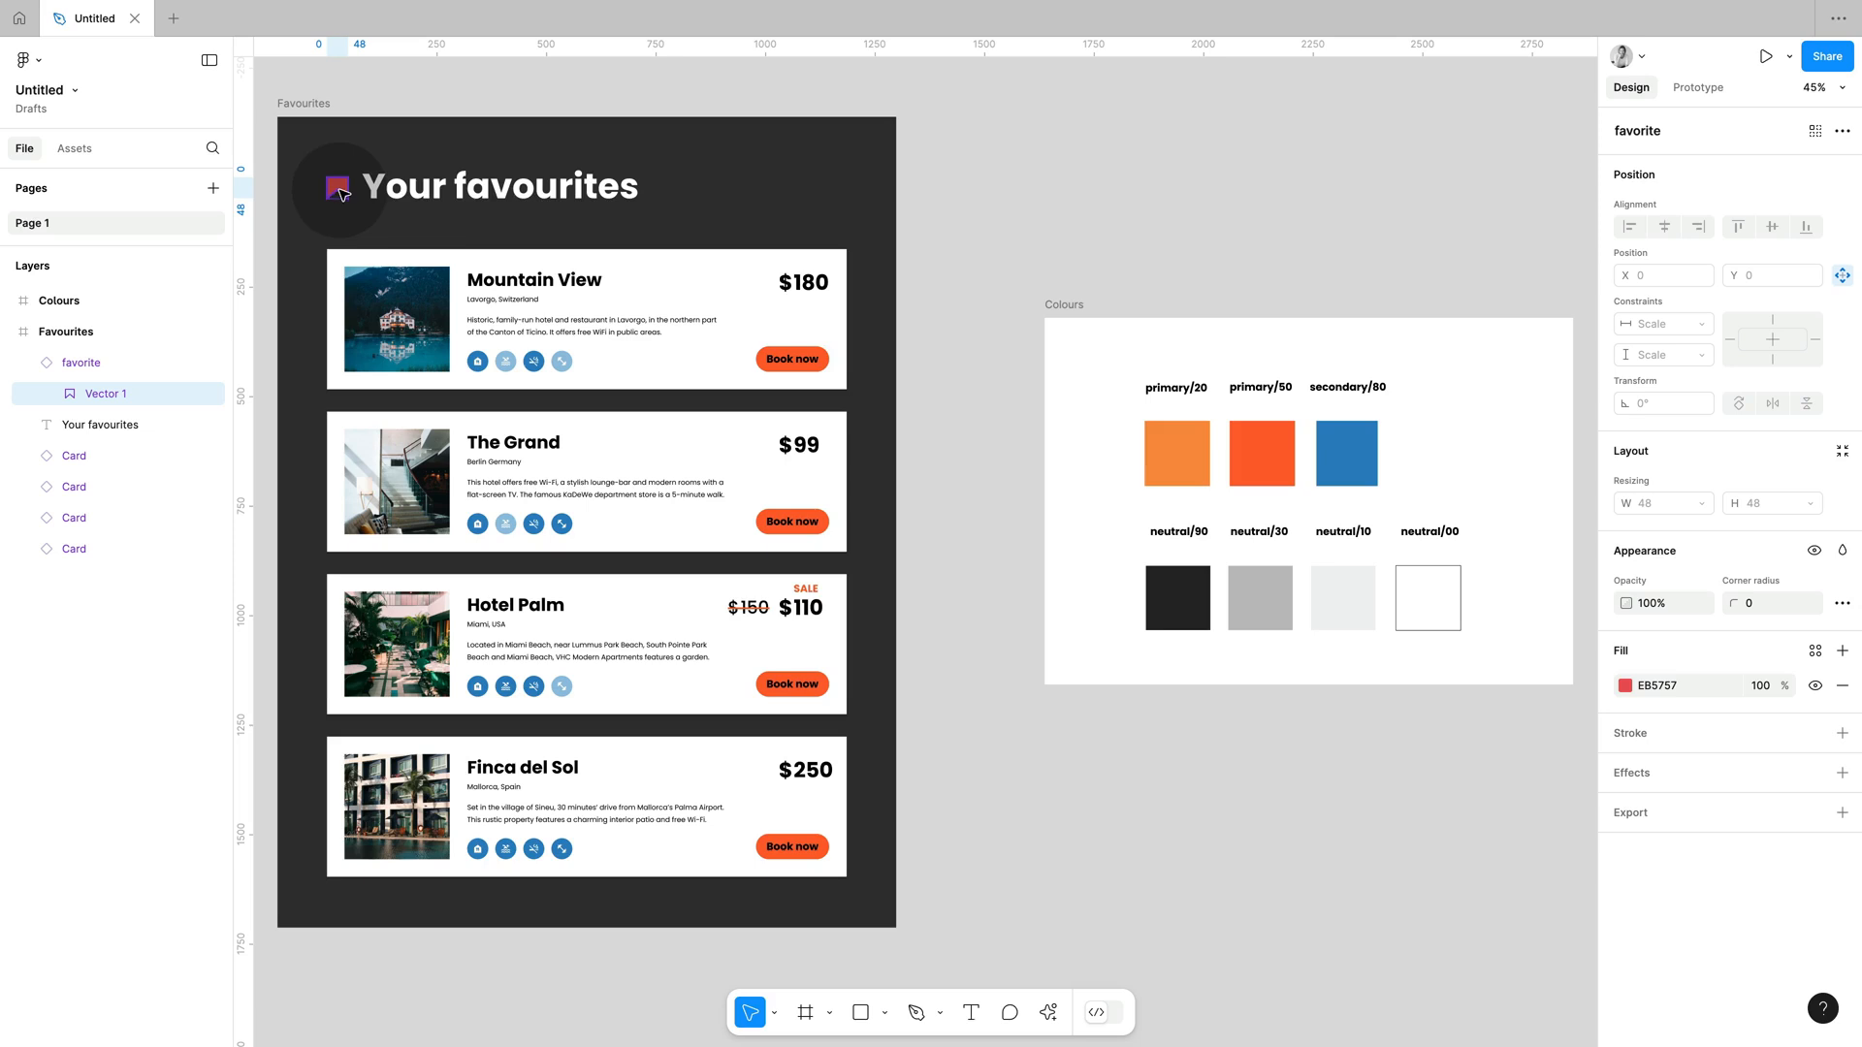
{"action": "left_click", "coordinate": [1625, 686]}
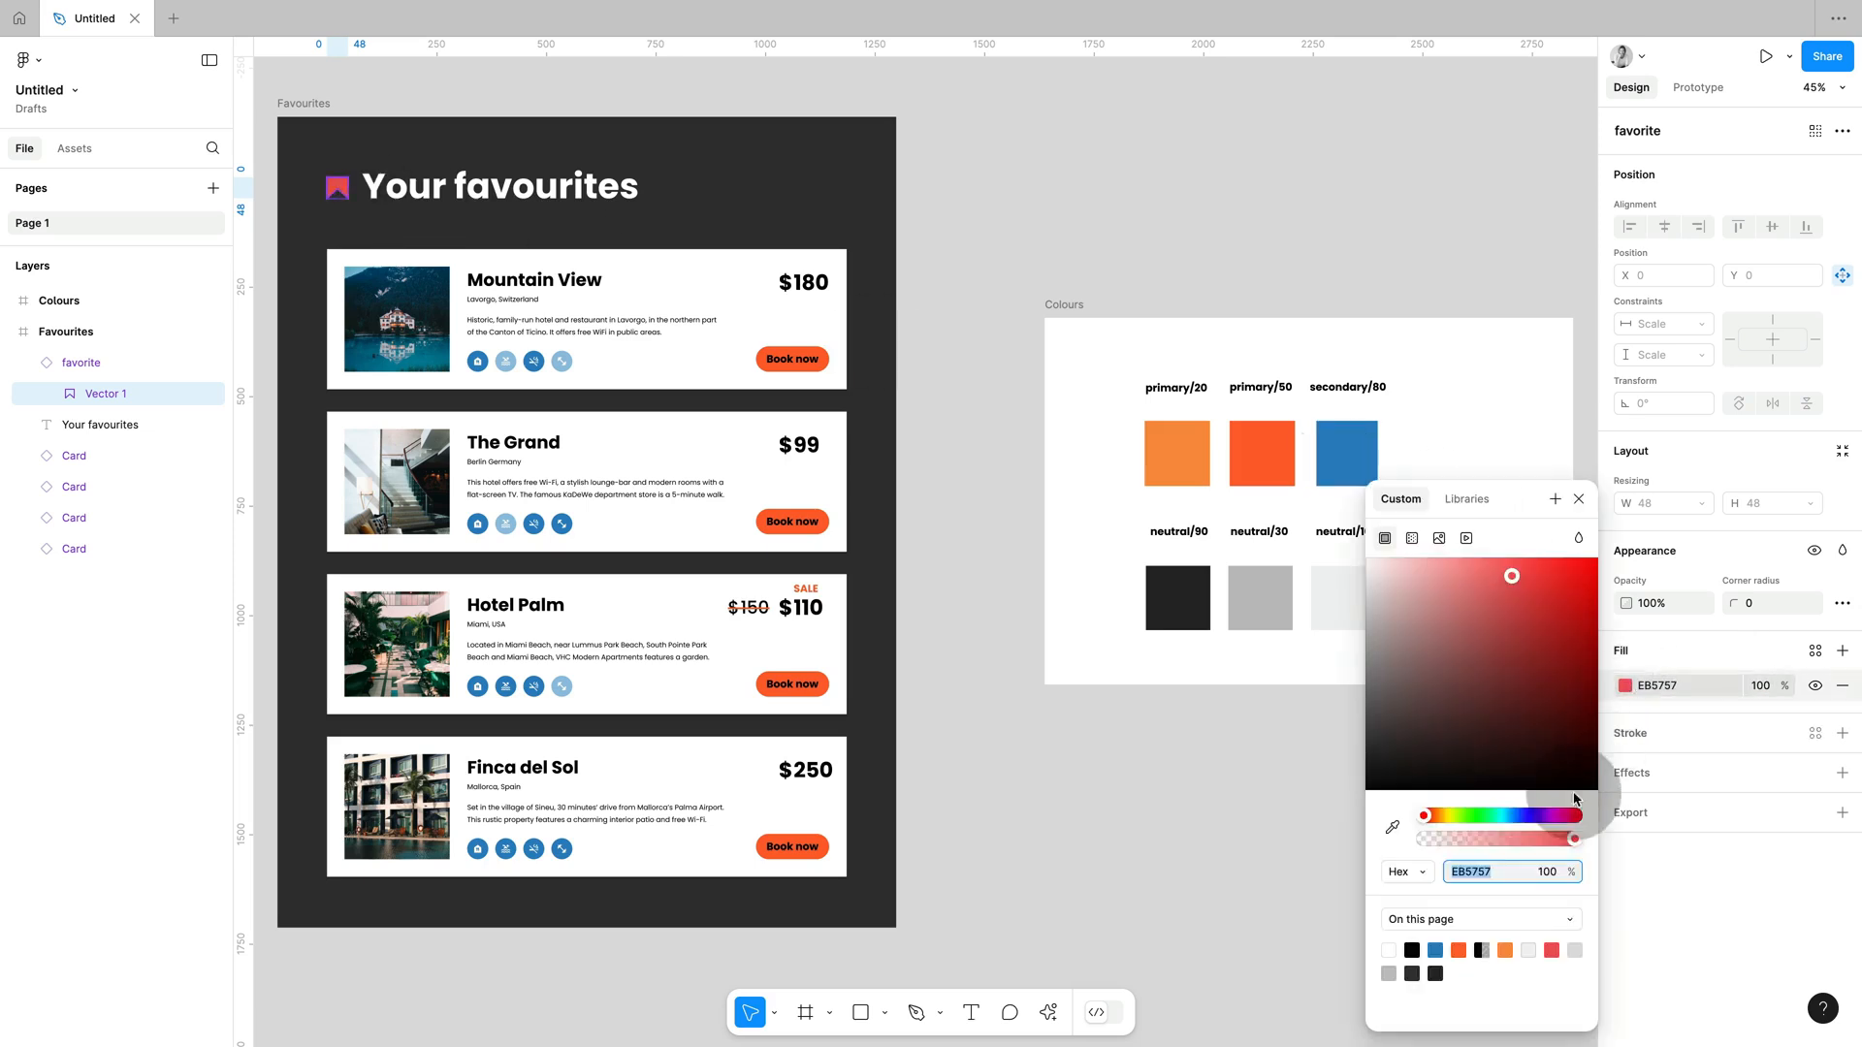
{"action": "left_click", "coordinate": [1392, 827]}
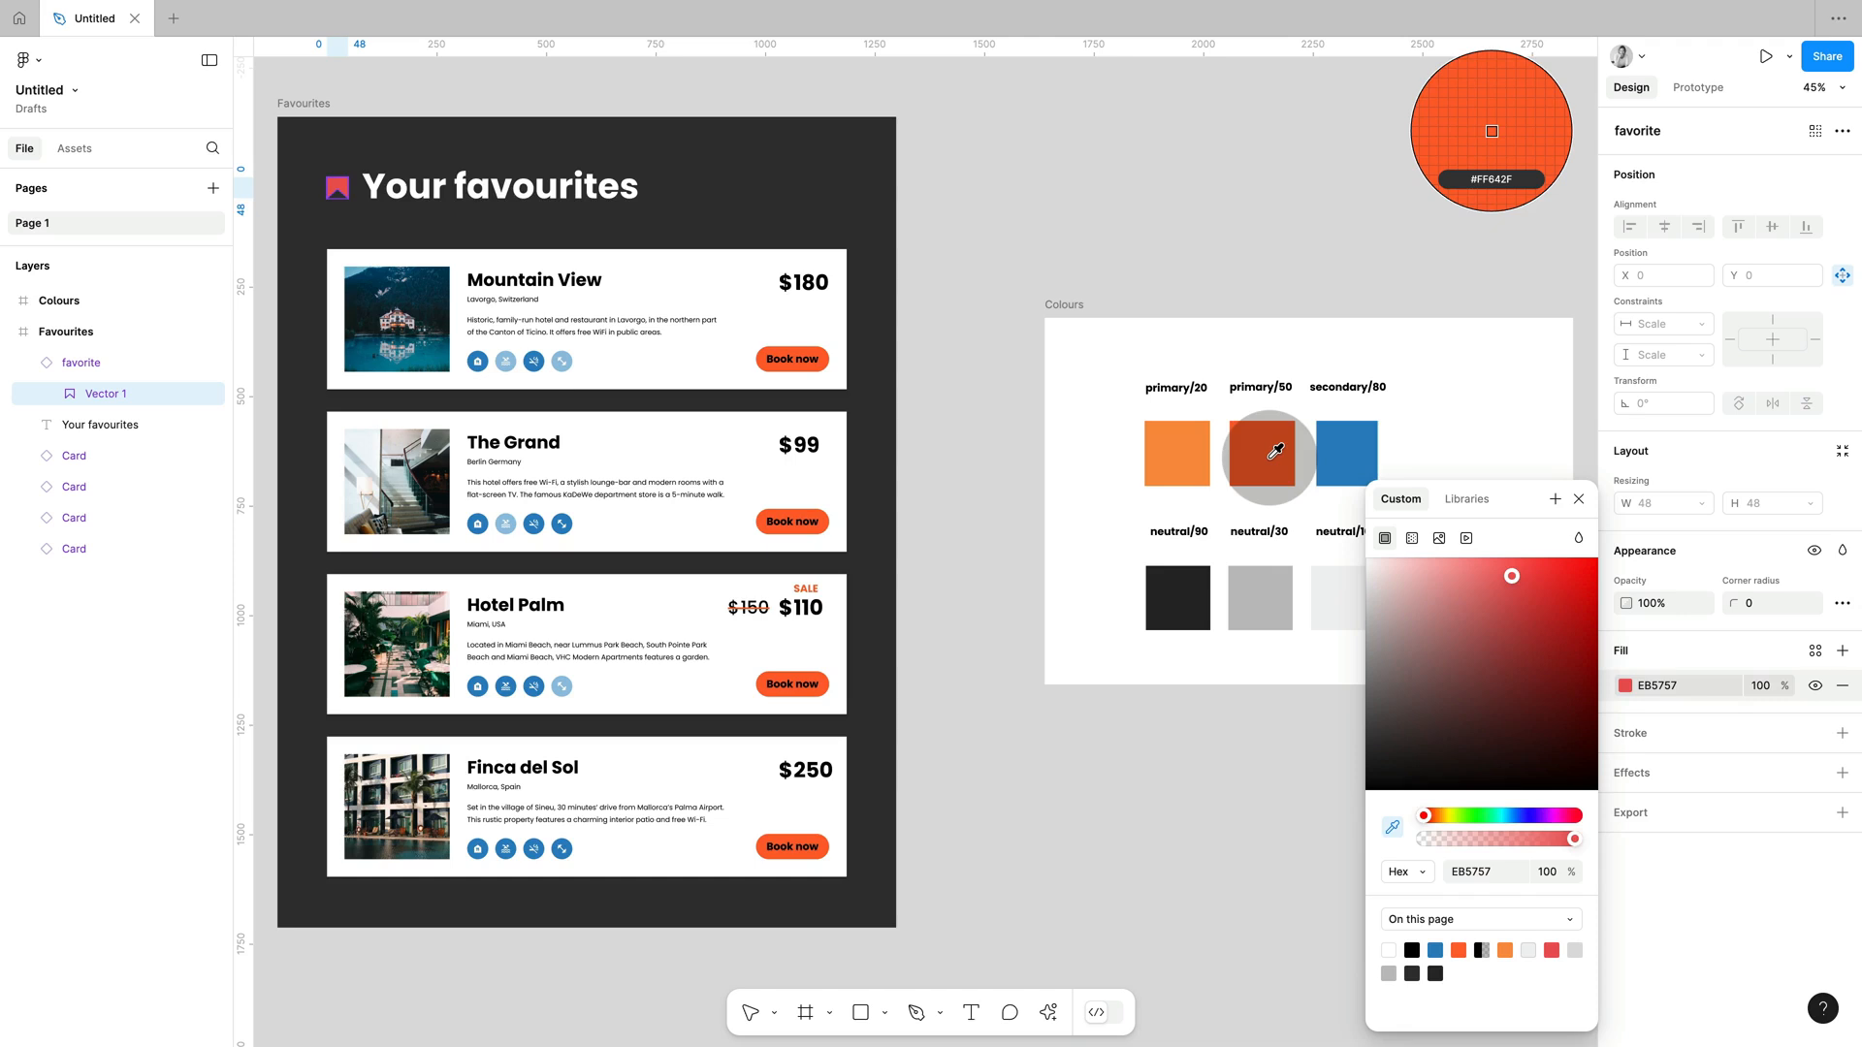
{"action": "left_click", "coordinate": [1579, 500]}
{"action": "key", "text": "Escape"}
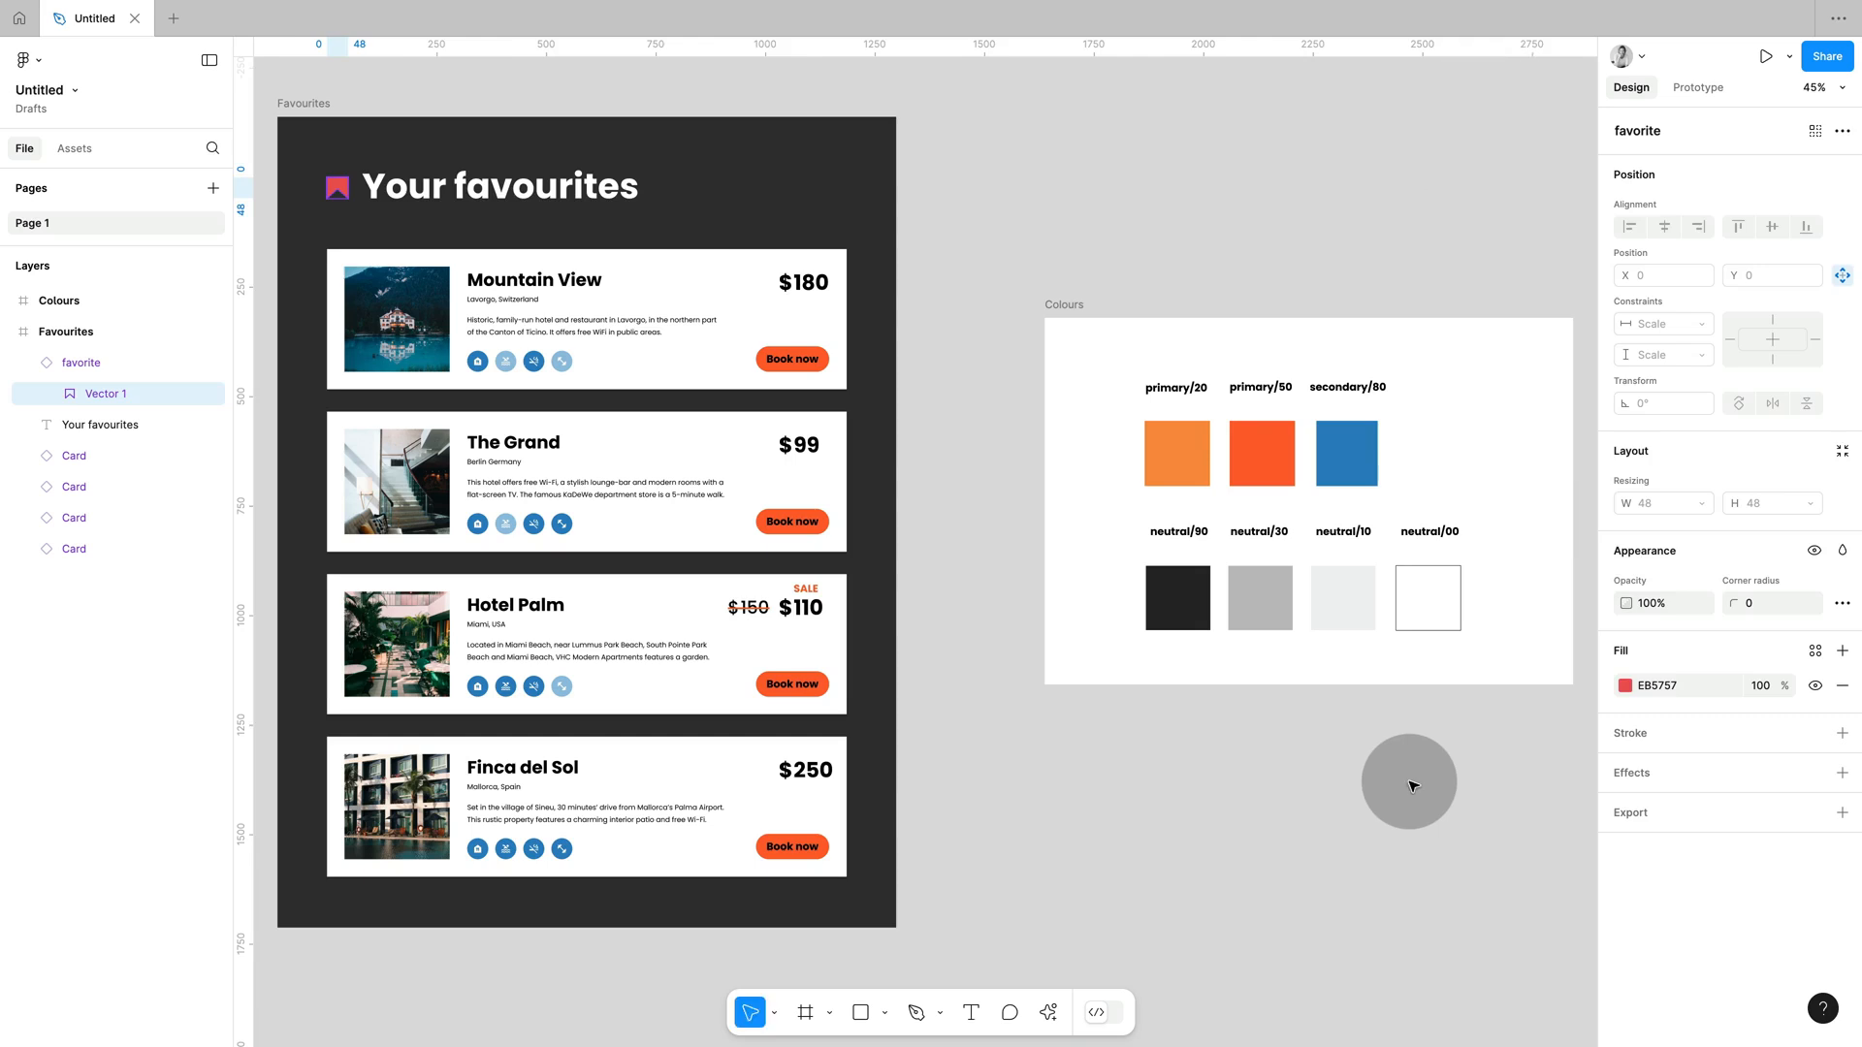
{"action": "left_click", "coordinate": [1410, 782]}
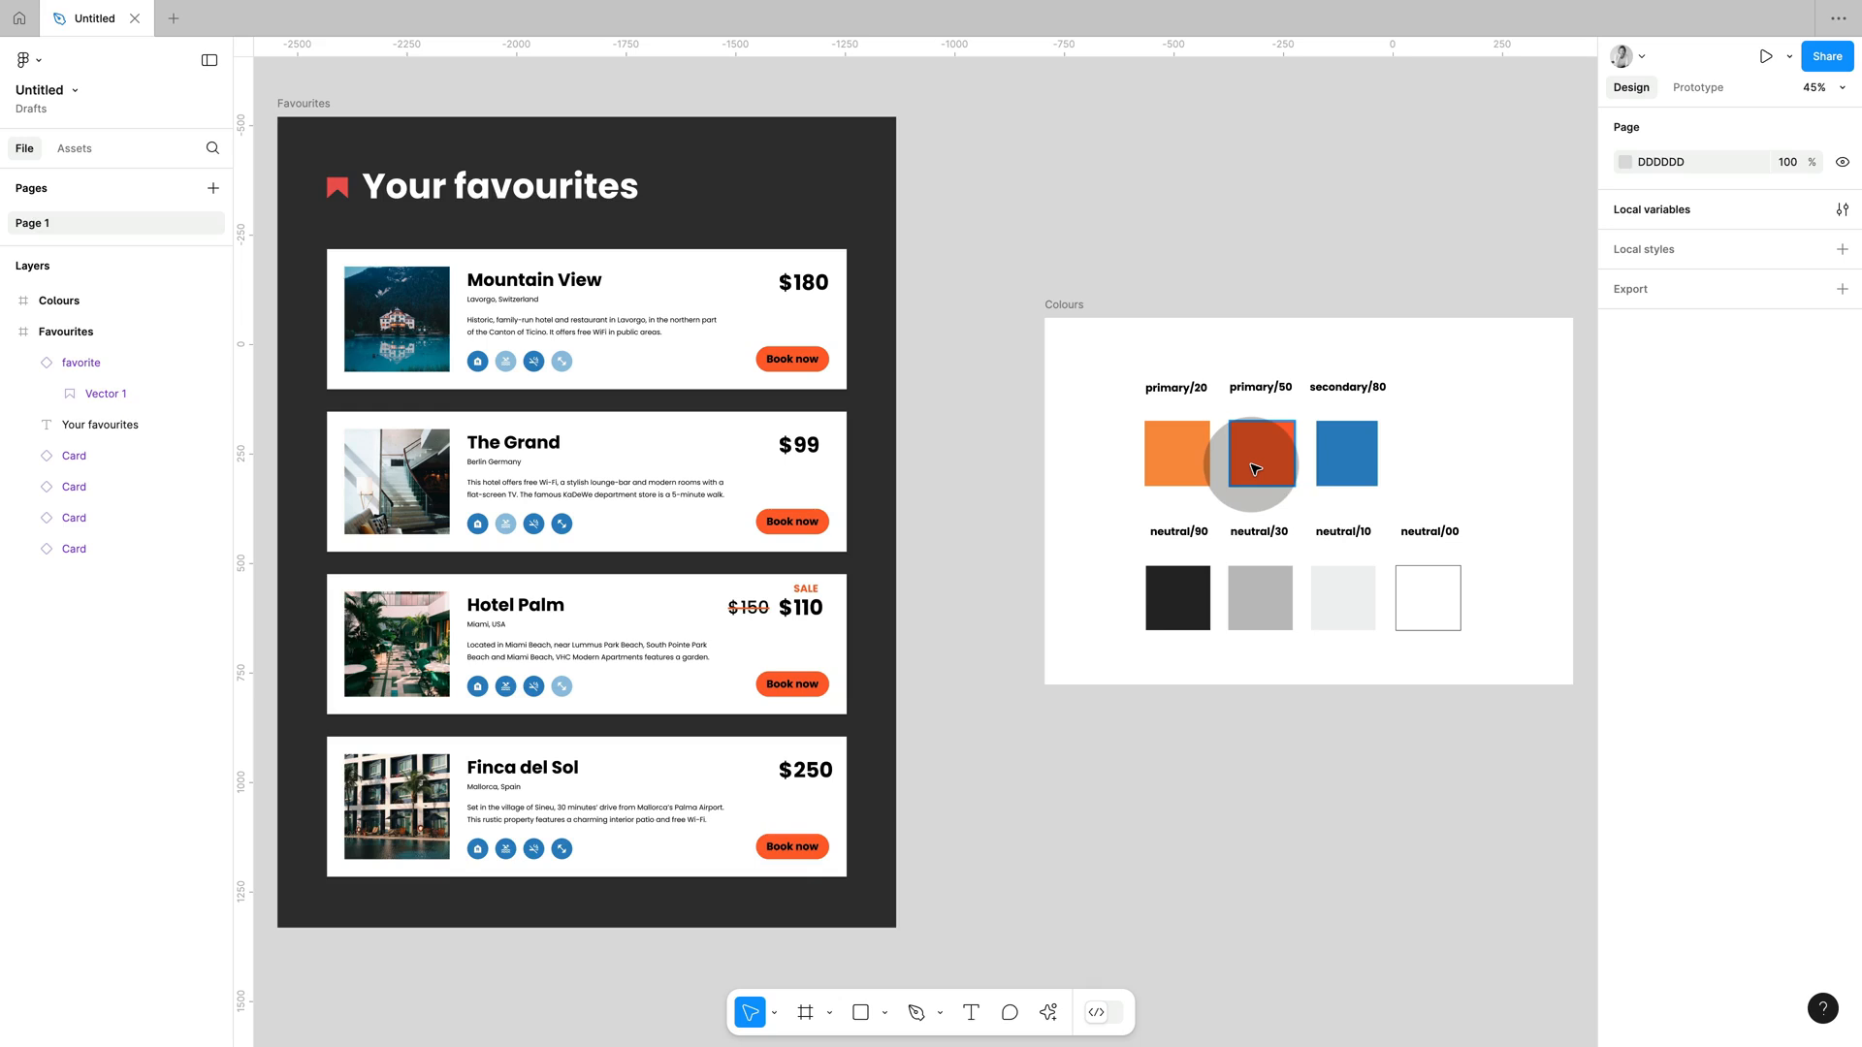
{"action": "scroll", "coordinate": [1256, 469], "scroll_direction": "right", "scroll_amount": 1}
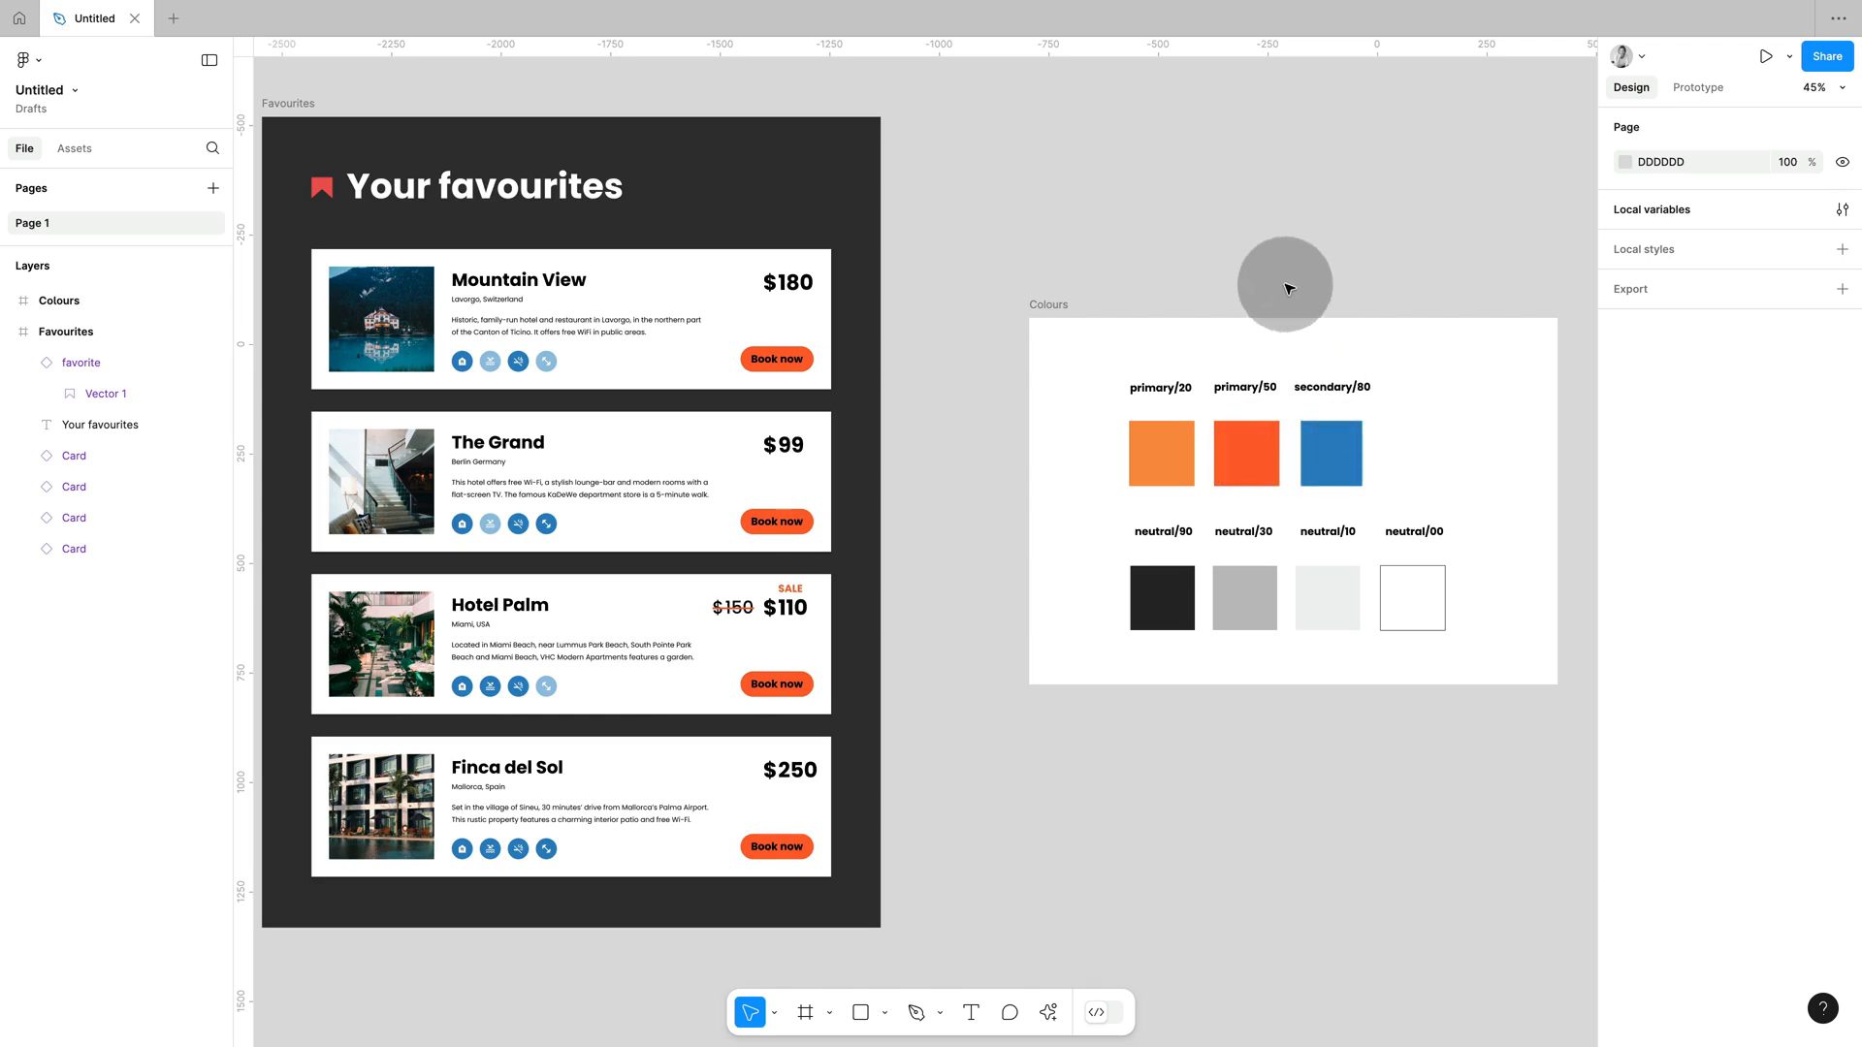
{"action": "scroll", "coordinate": [1287, 288], "scroll_direction": "left", "scroll_amount": 1}
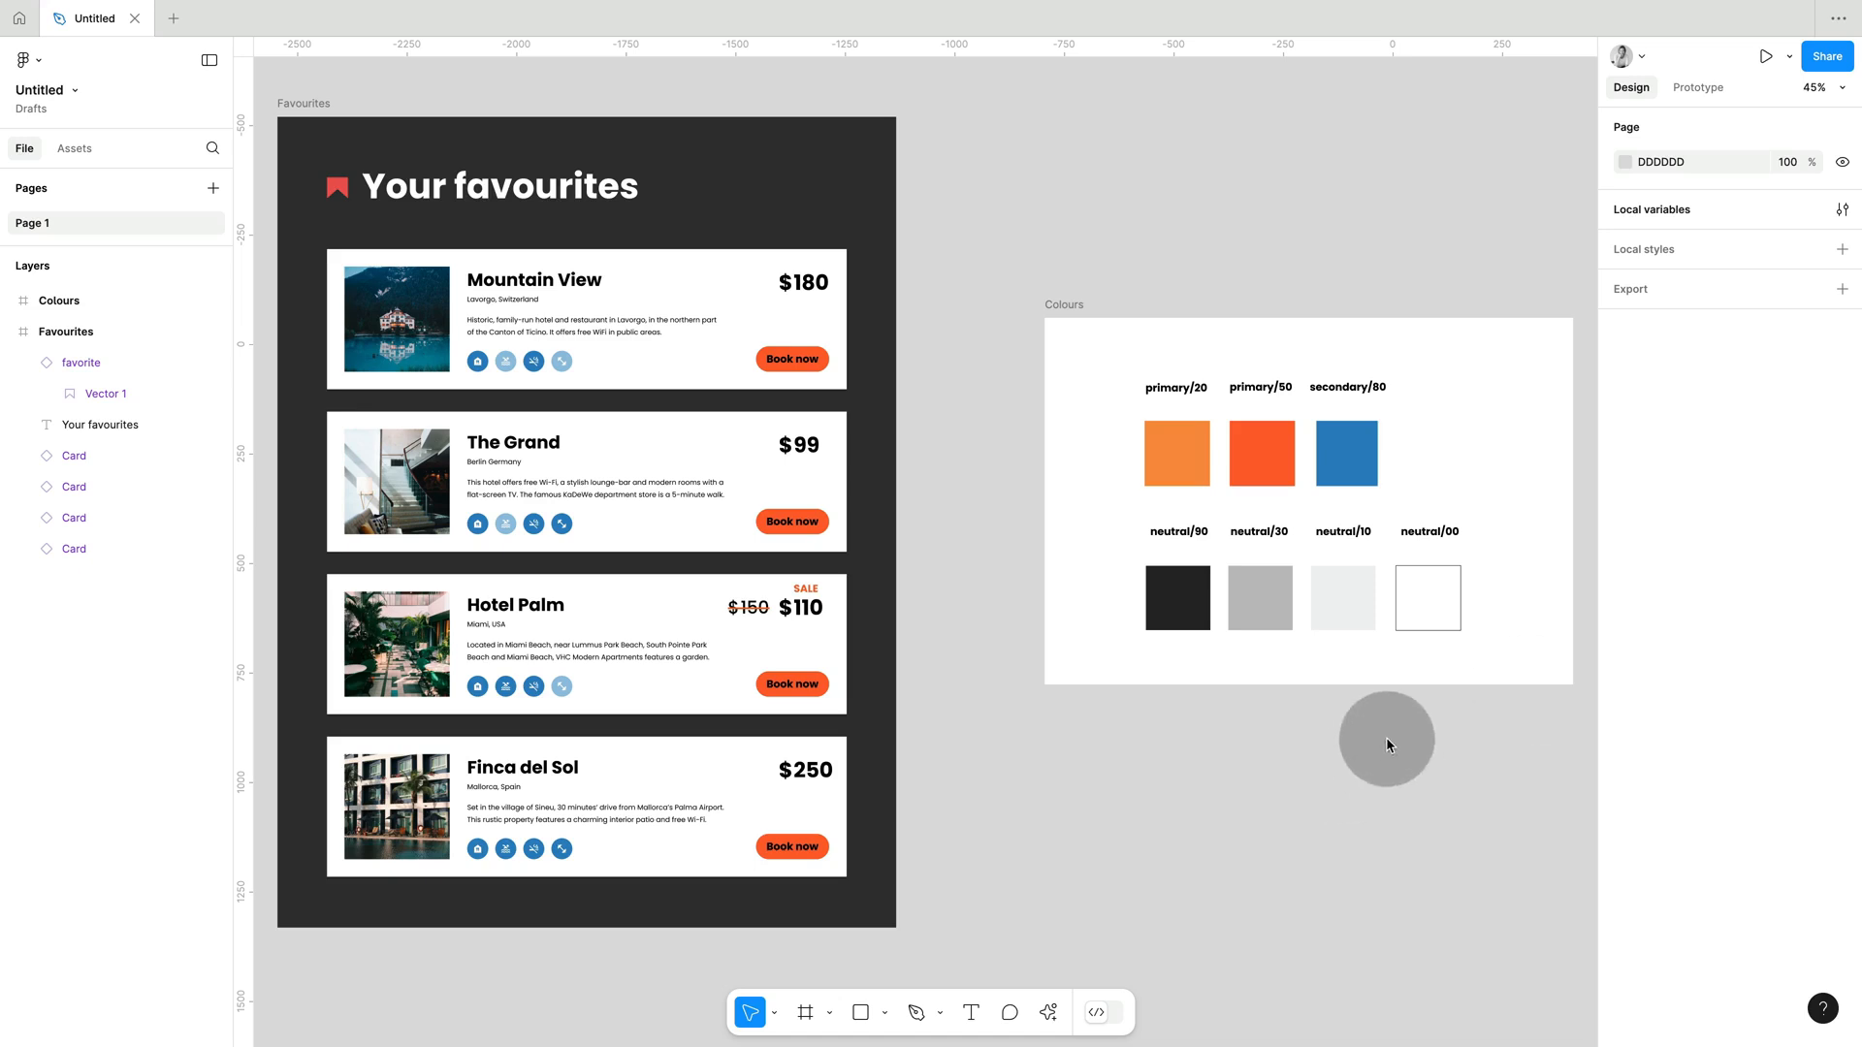
- Open the local variables and create a color variable named 20
{"action": "left_click", "coordinate": [1490, 234]}
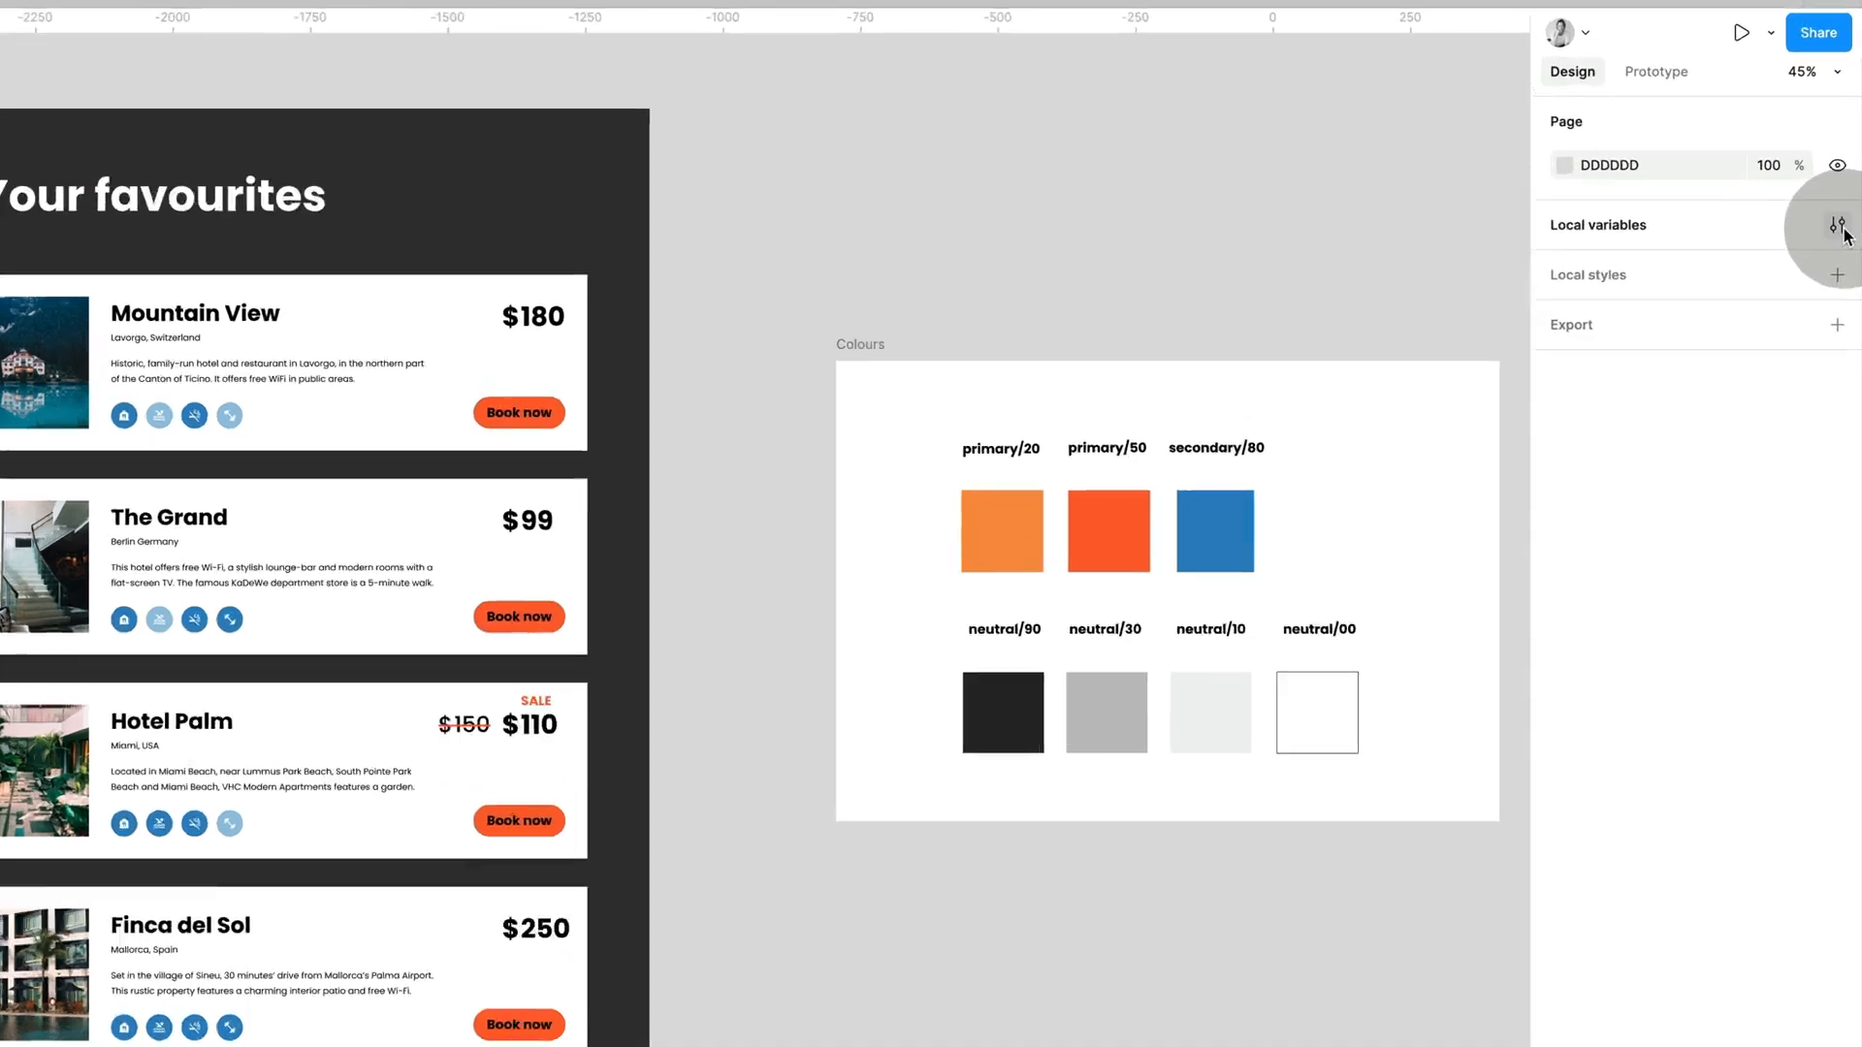
{"action": "left_click", "coordinate": [1842, 210]}
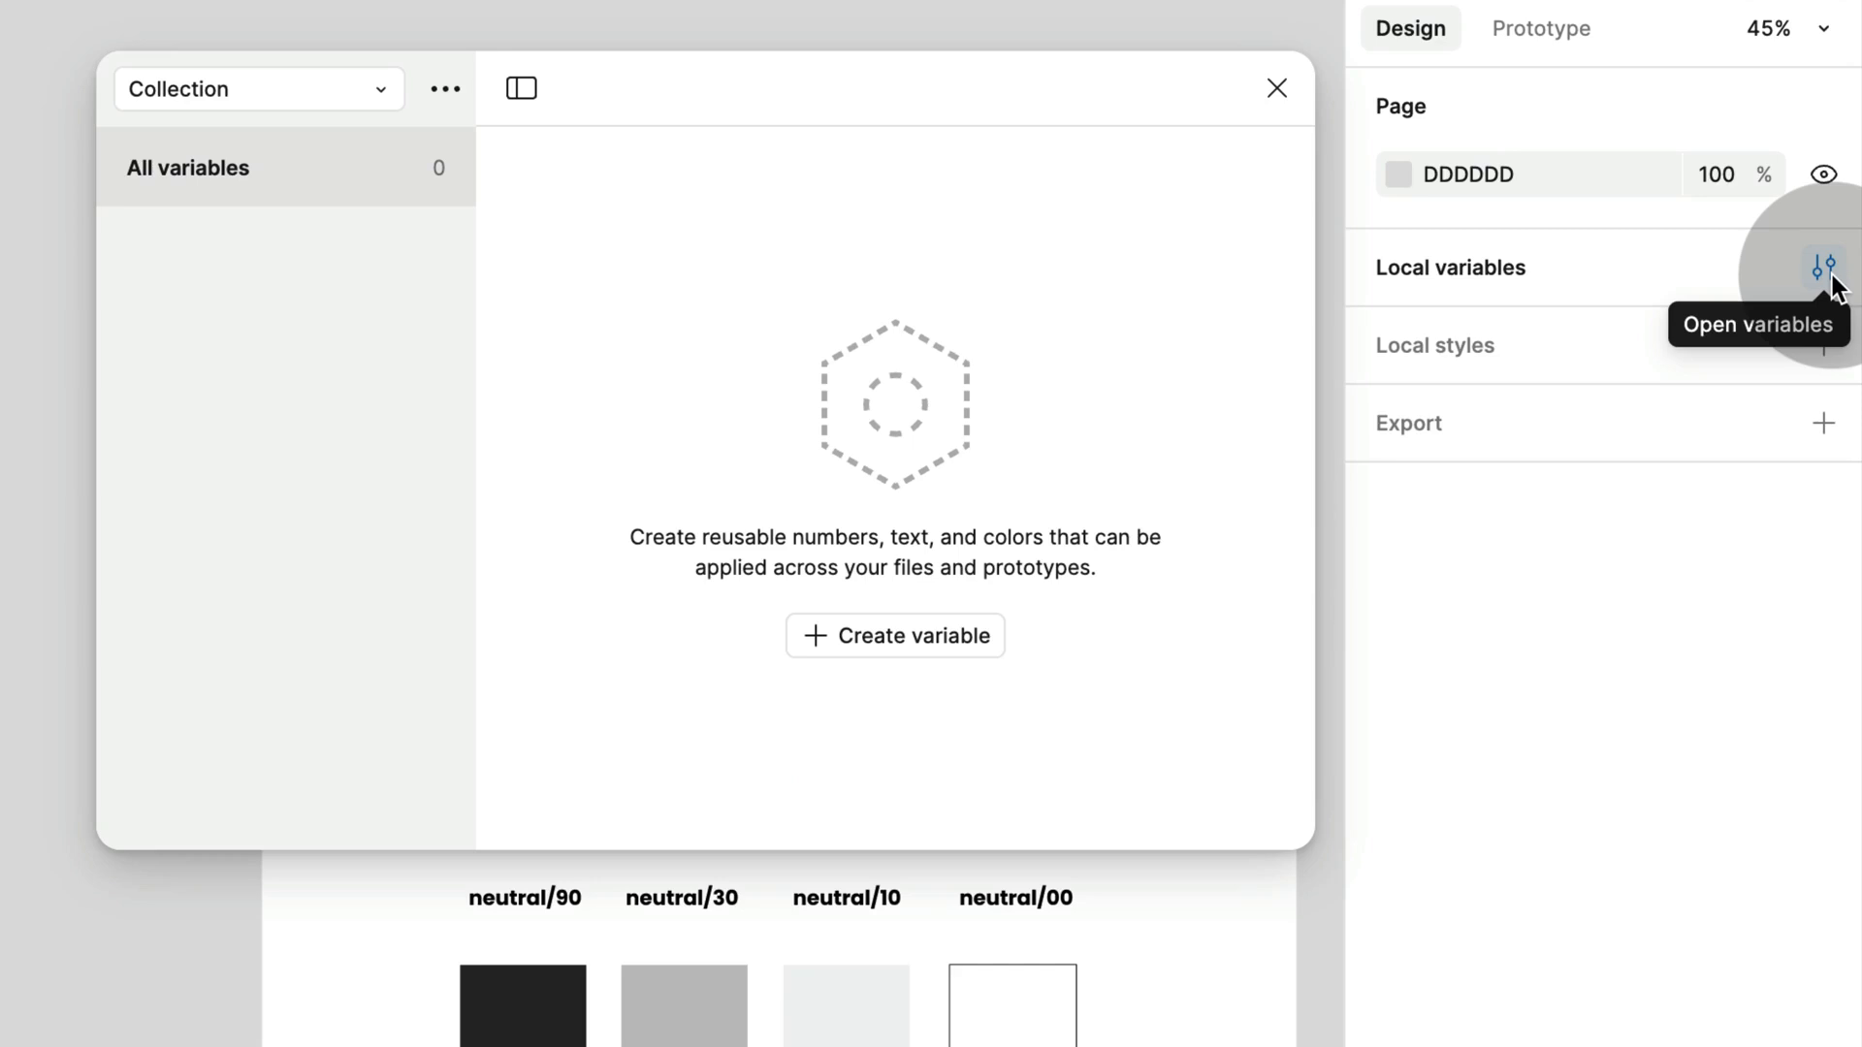
{"action": "left_click", "coordinate": [915, 630]}
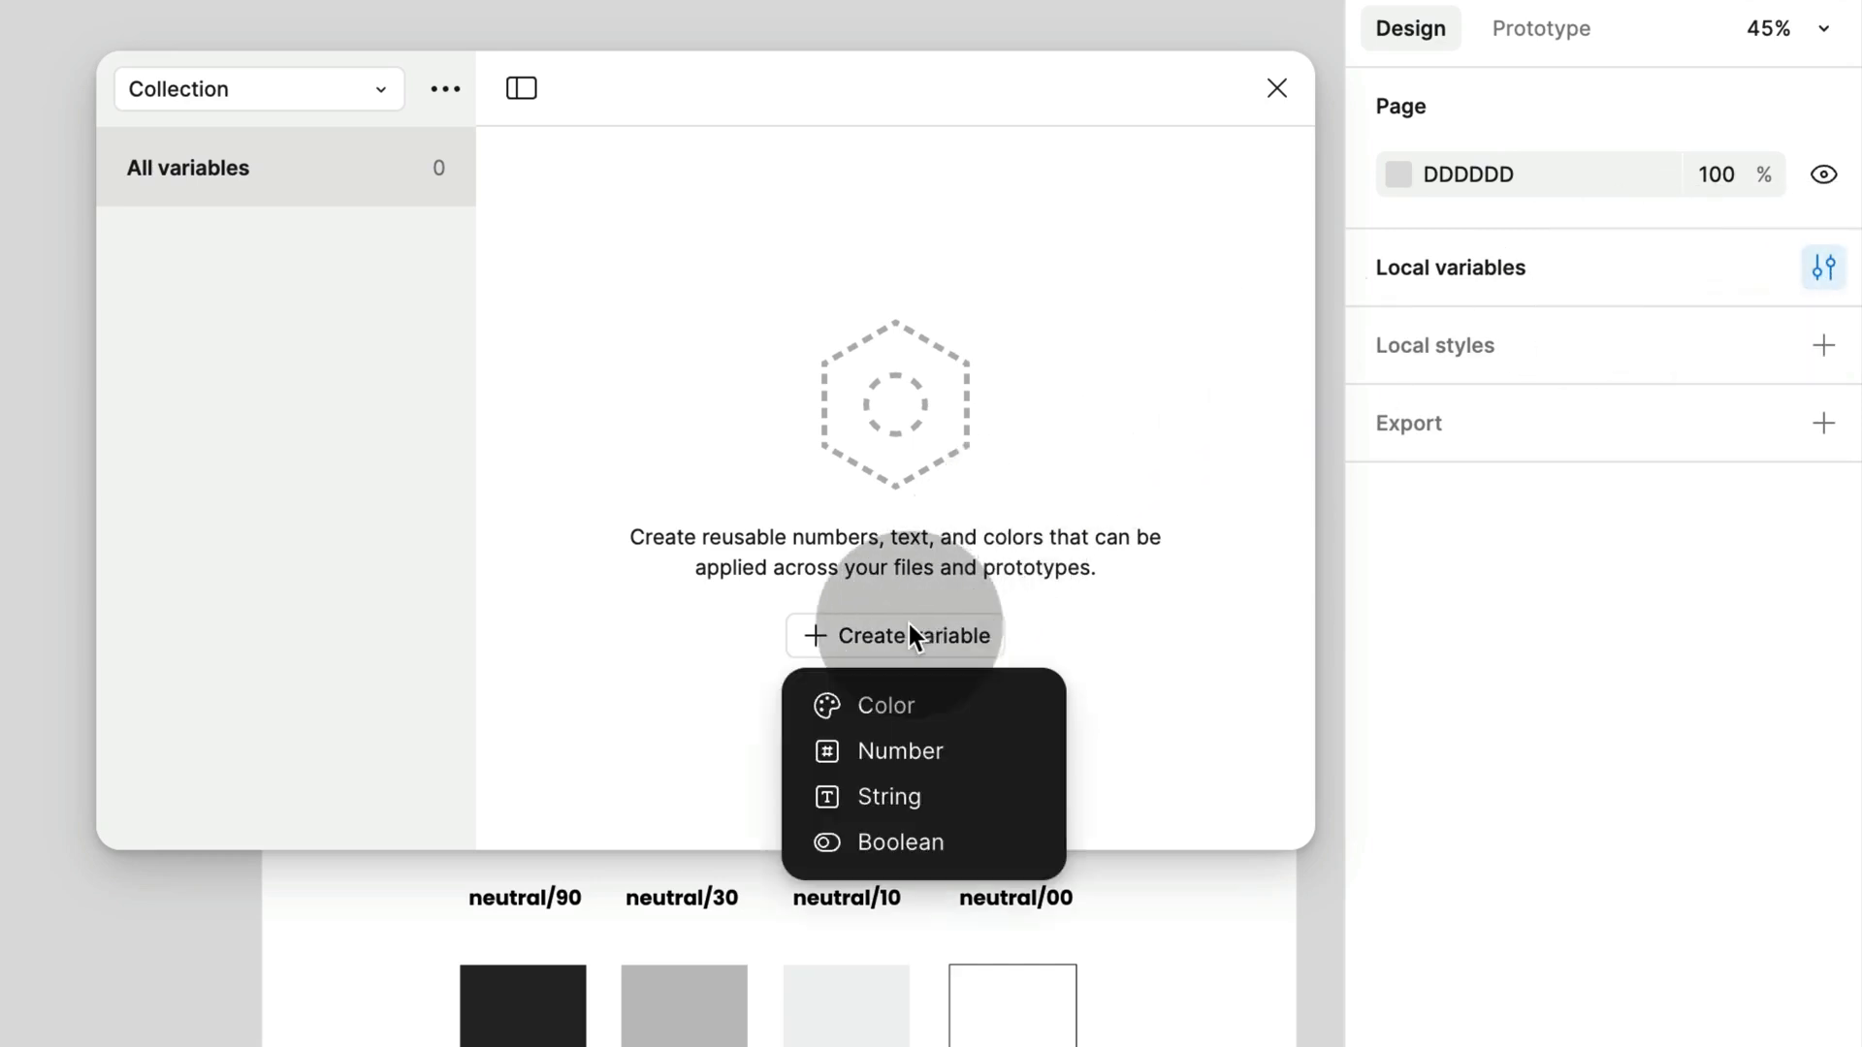
{"action": "left_click", "coordinate": [896, 709]}
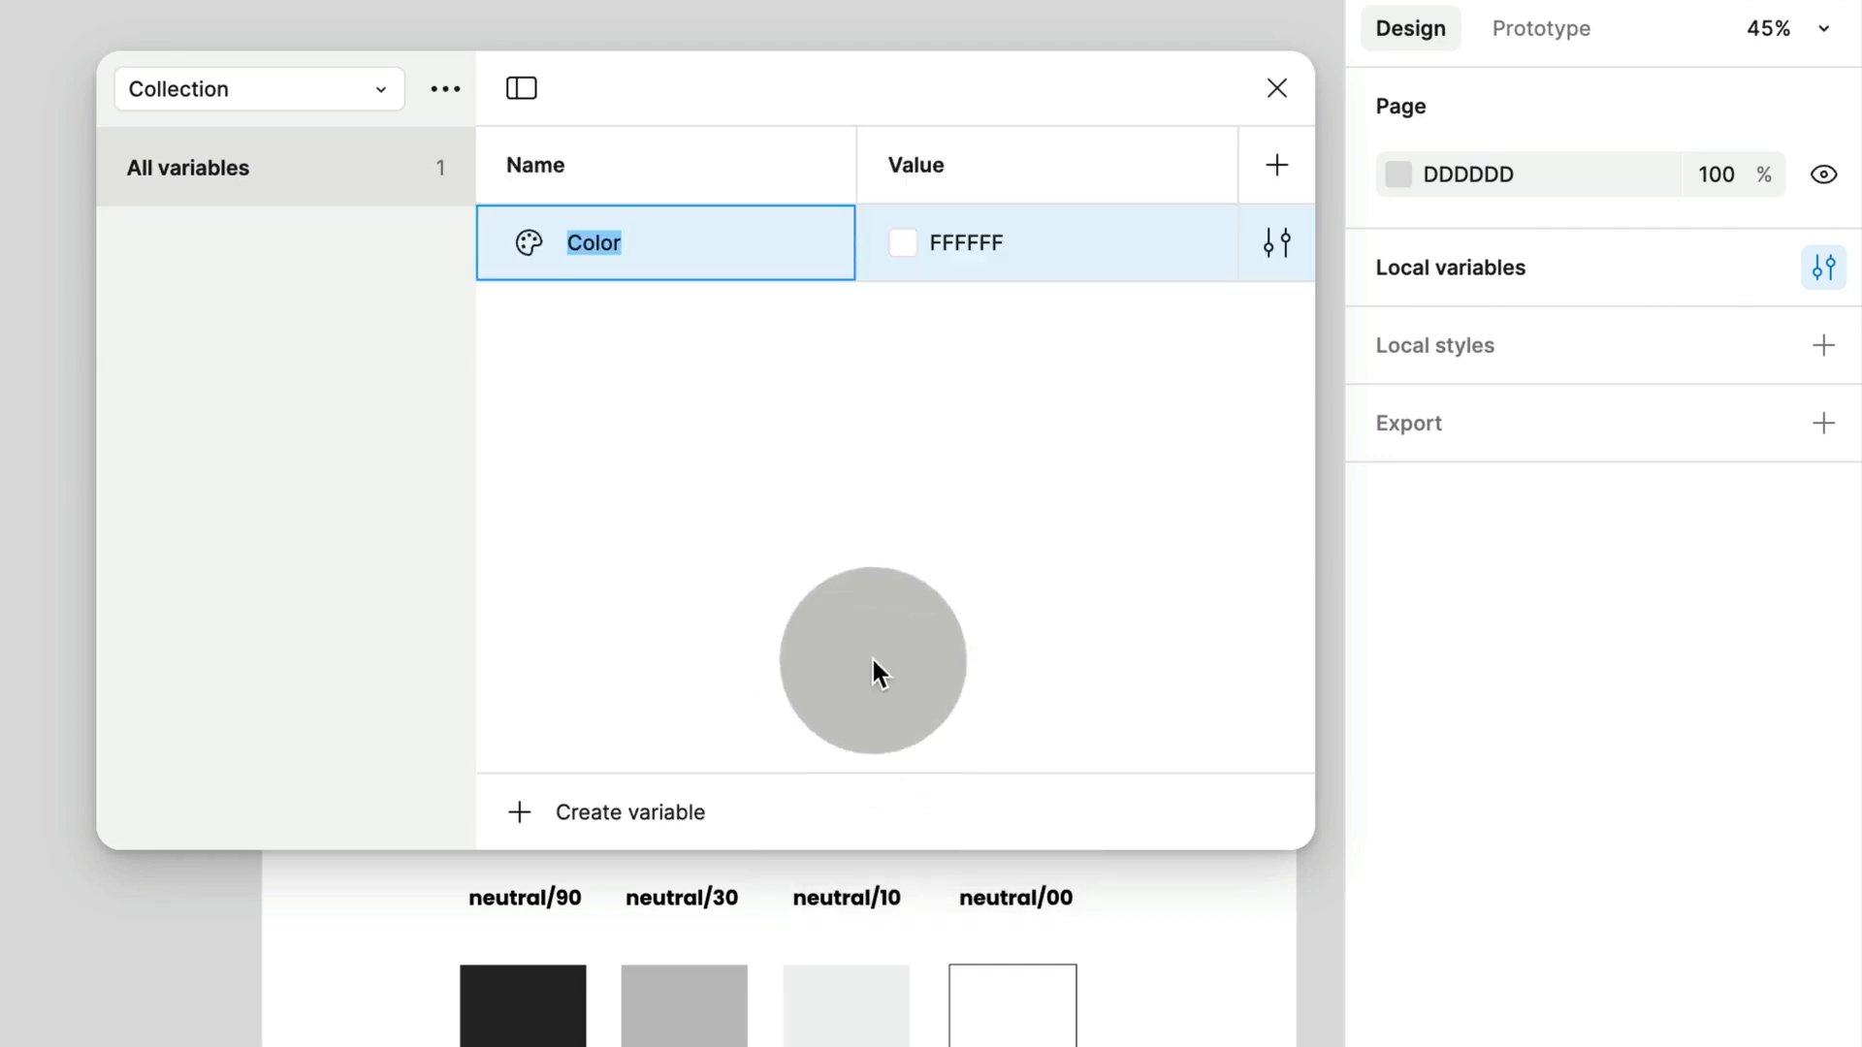
{"action": "type", "text": "20"}
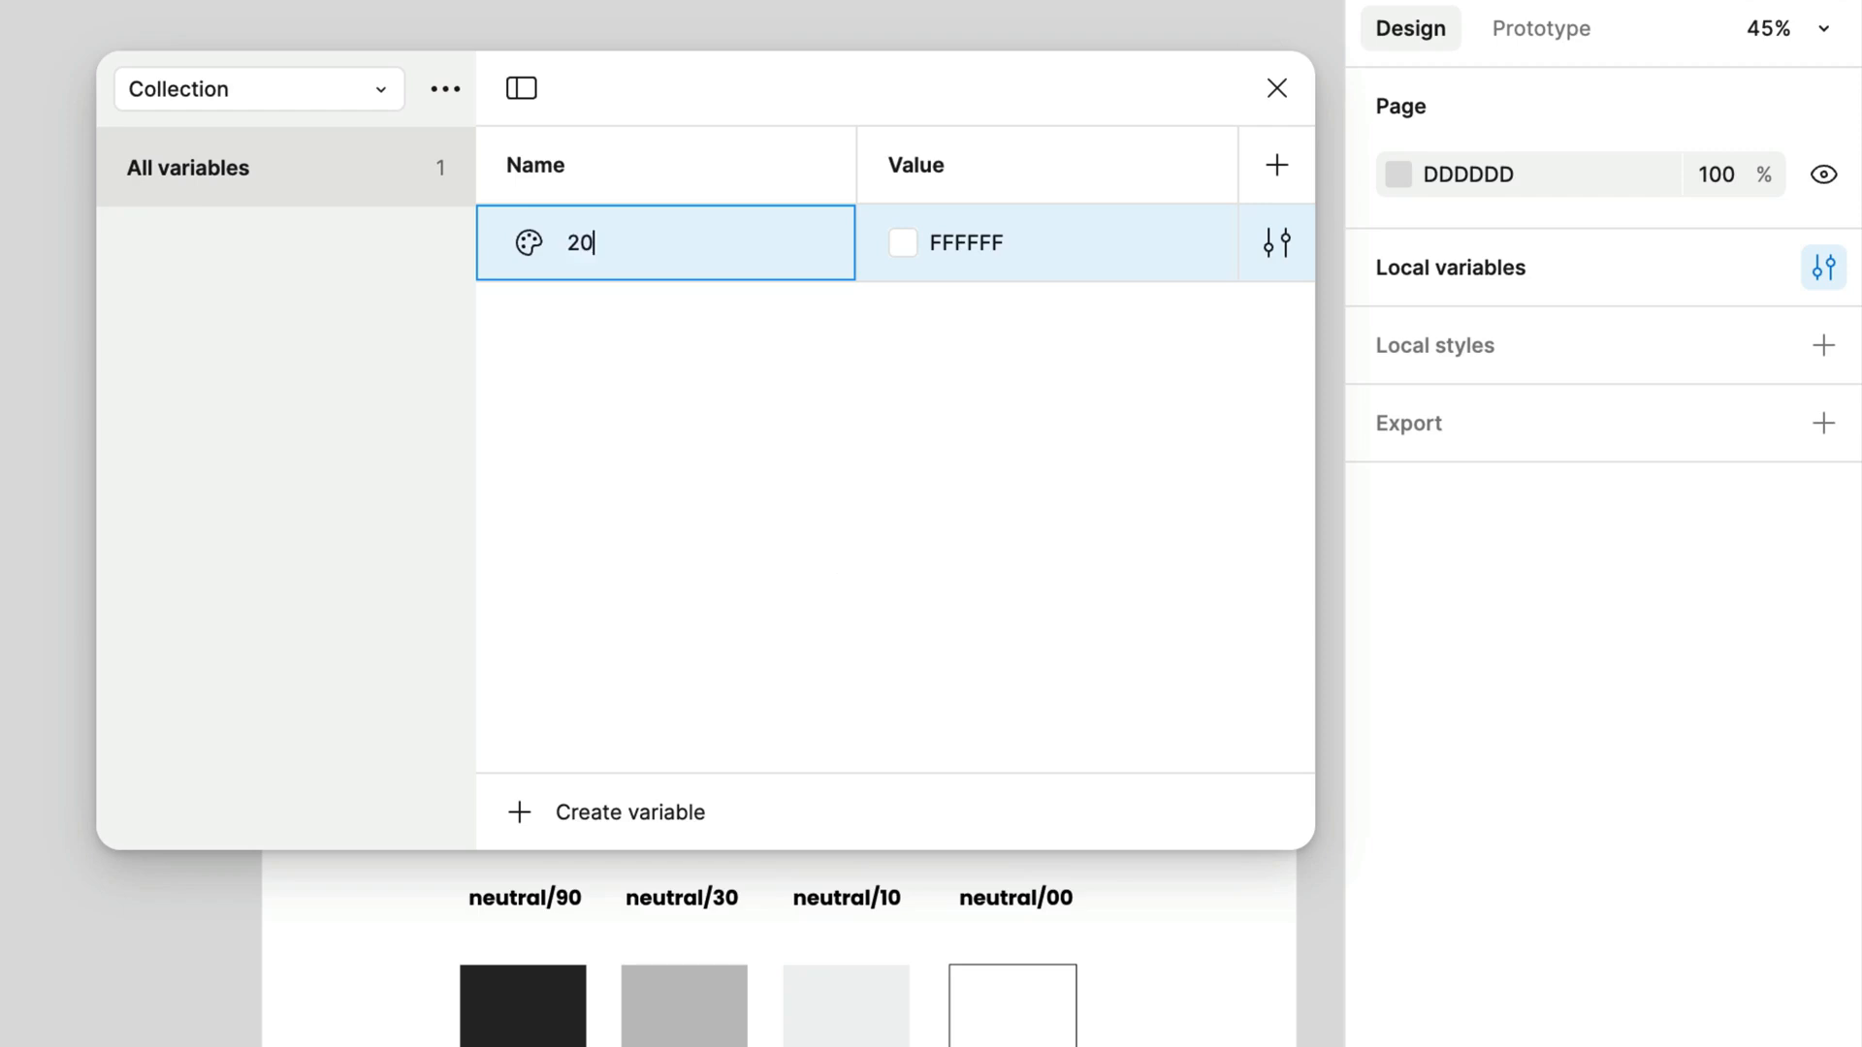
{"action": "key", "text": "Return"}
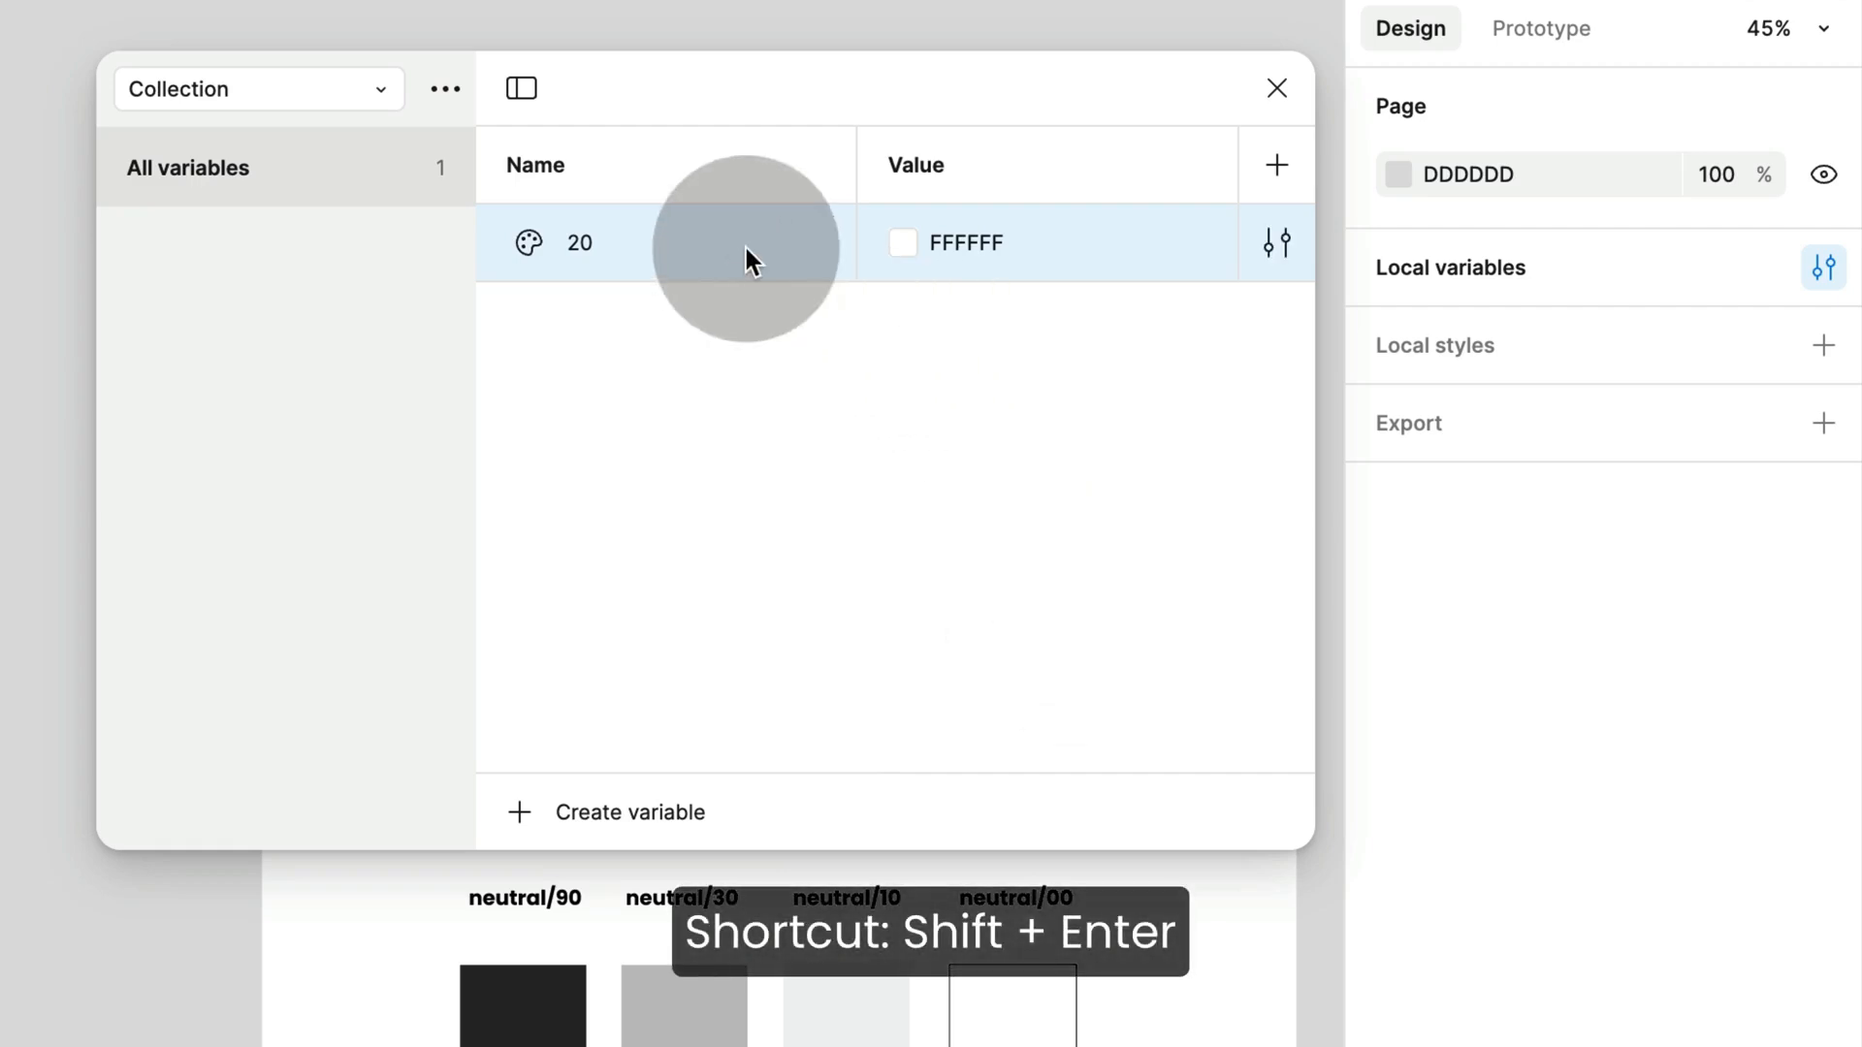
- Add two more color variables to the collection, named 50 and 80
{"action": "key", "text": "shift+Return"}
{"action": "type", "text": "50"}
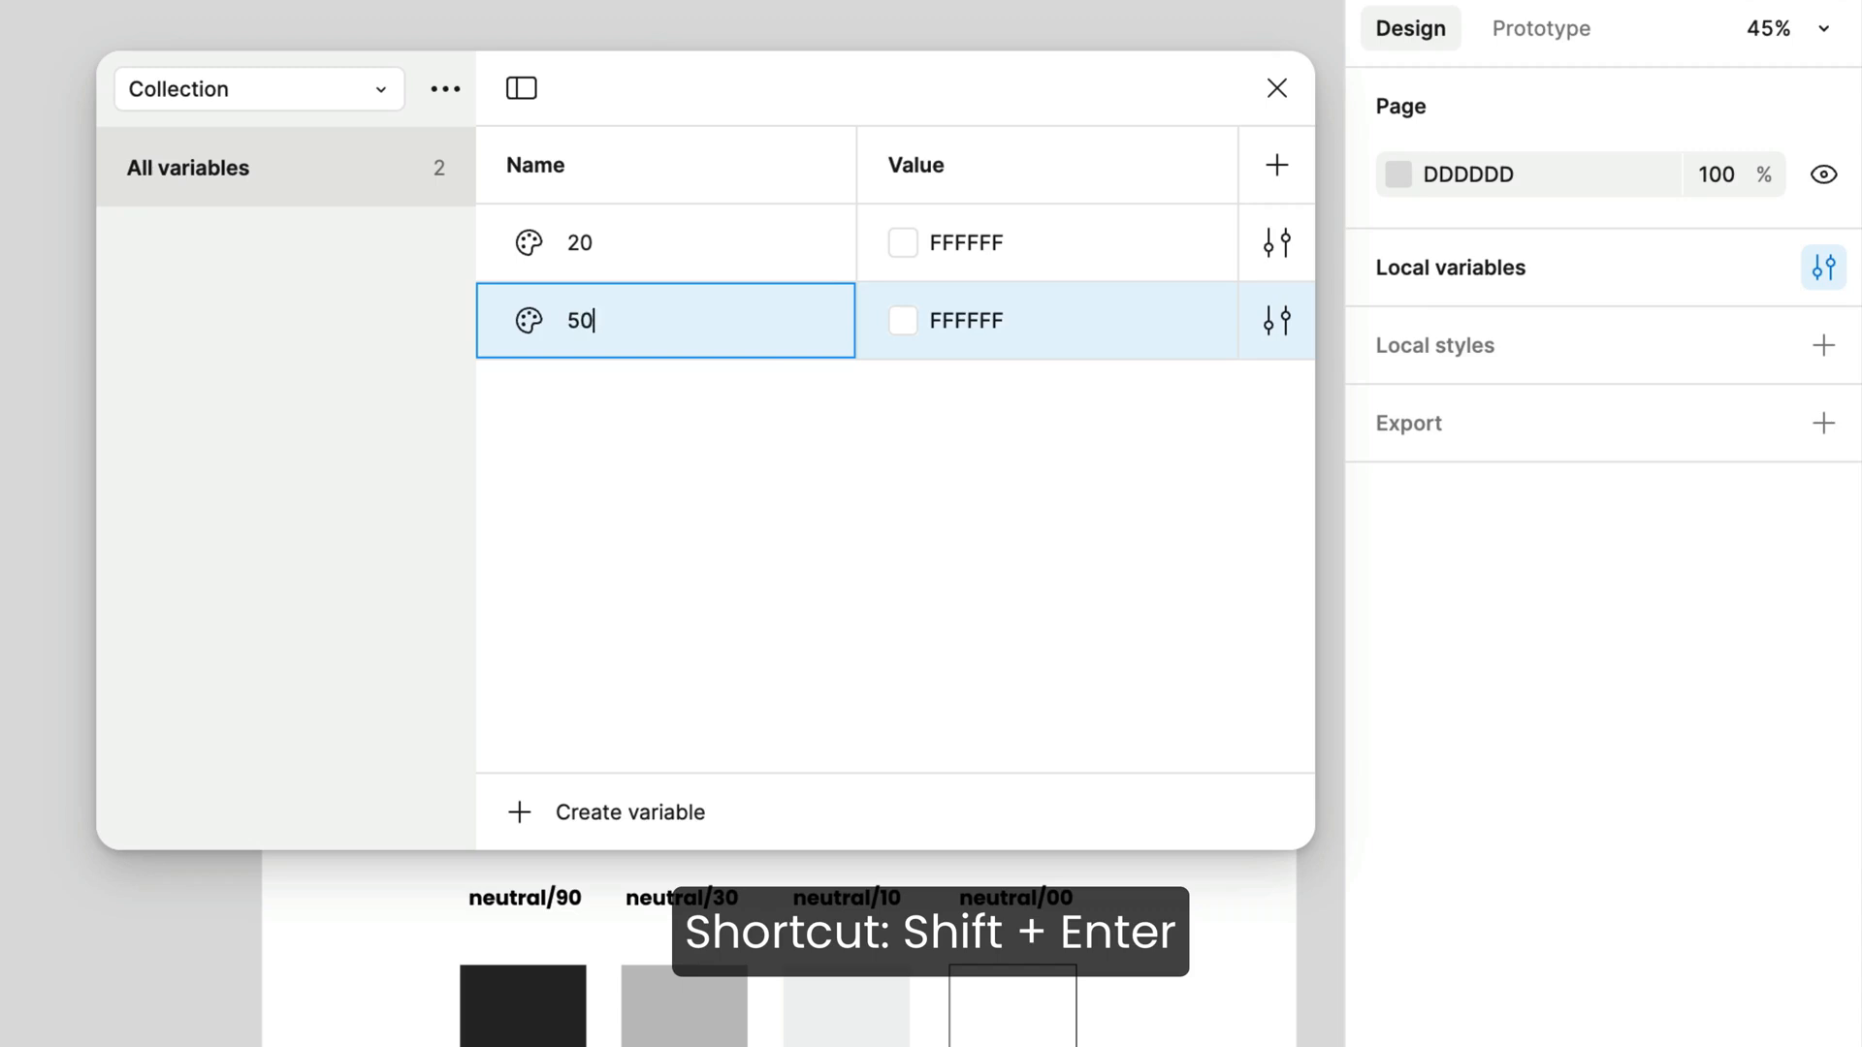
{"action": "left_click", "coordinate": [725, 324]}
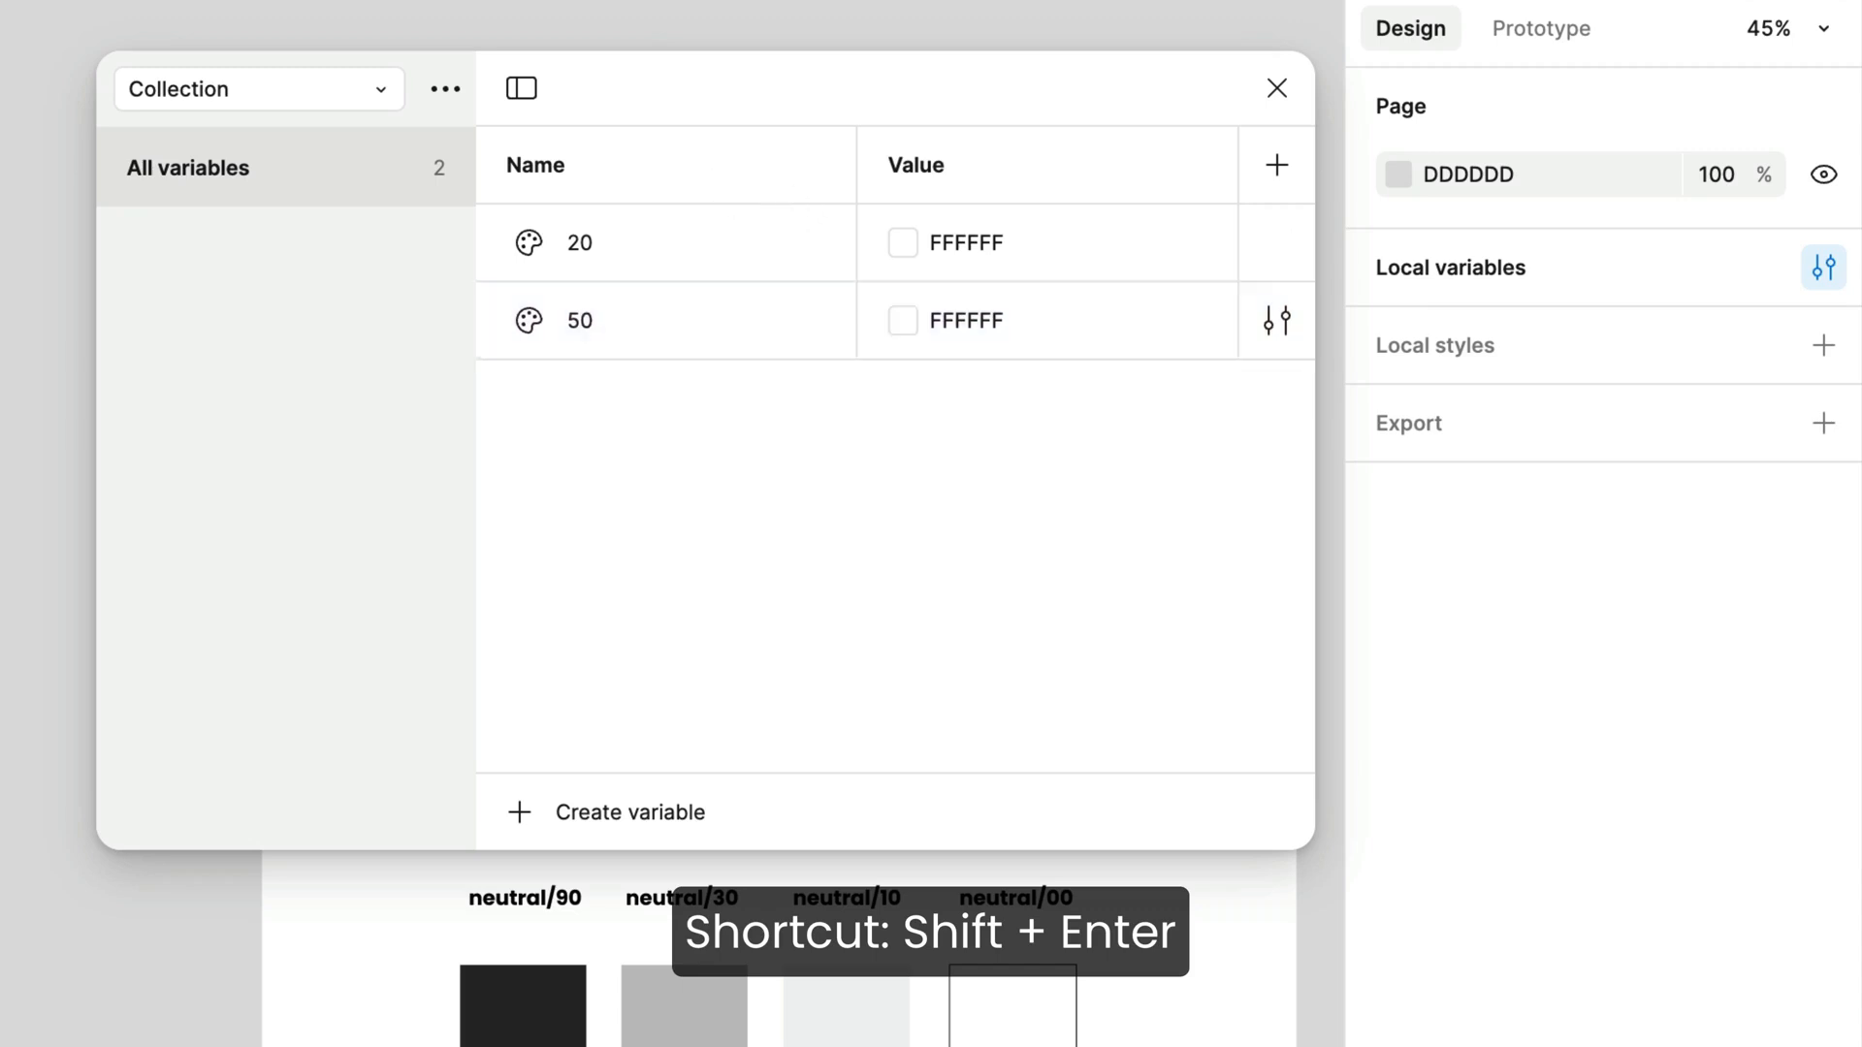
{"action": "key", "text": "shift+Return"}
{"action": "type", "text": "80"}
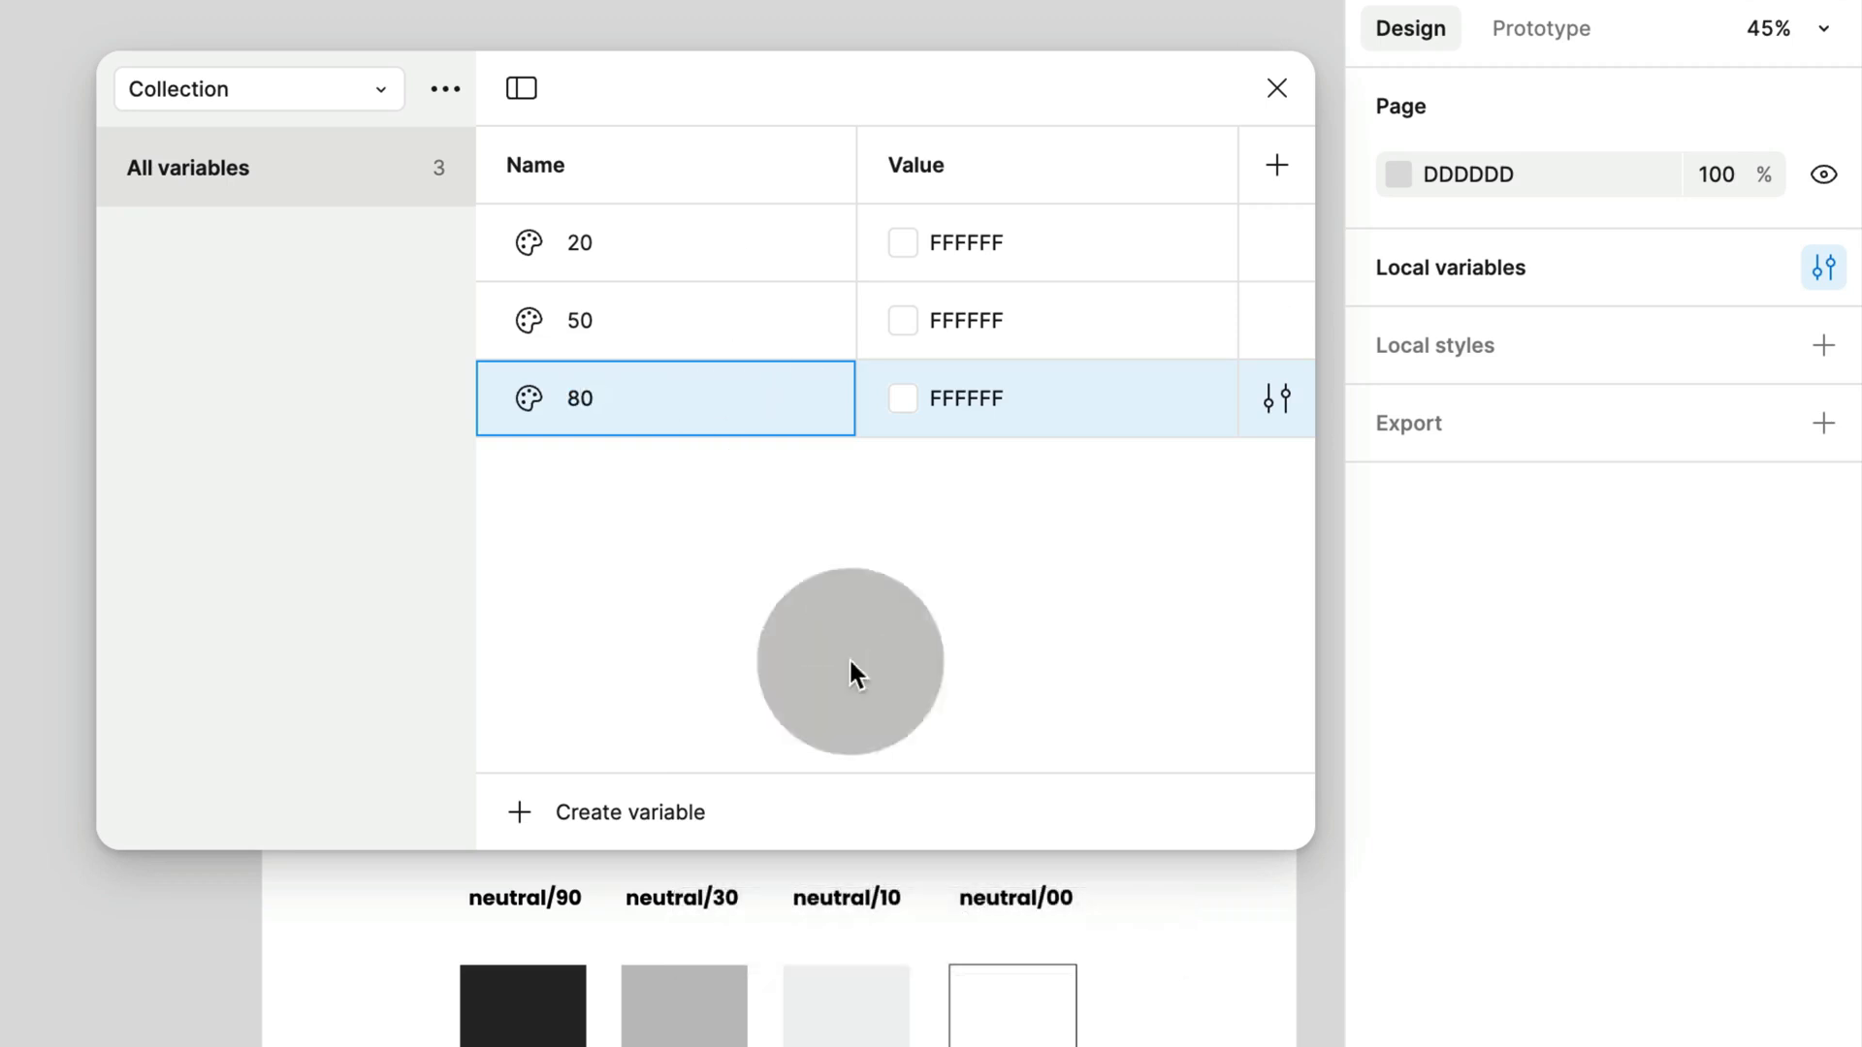
{"action": "left_click", "coordinate": [642, 807]}
{"action": "left_click", "coordinate": [590, 811]}
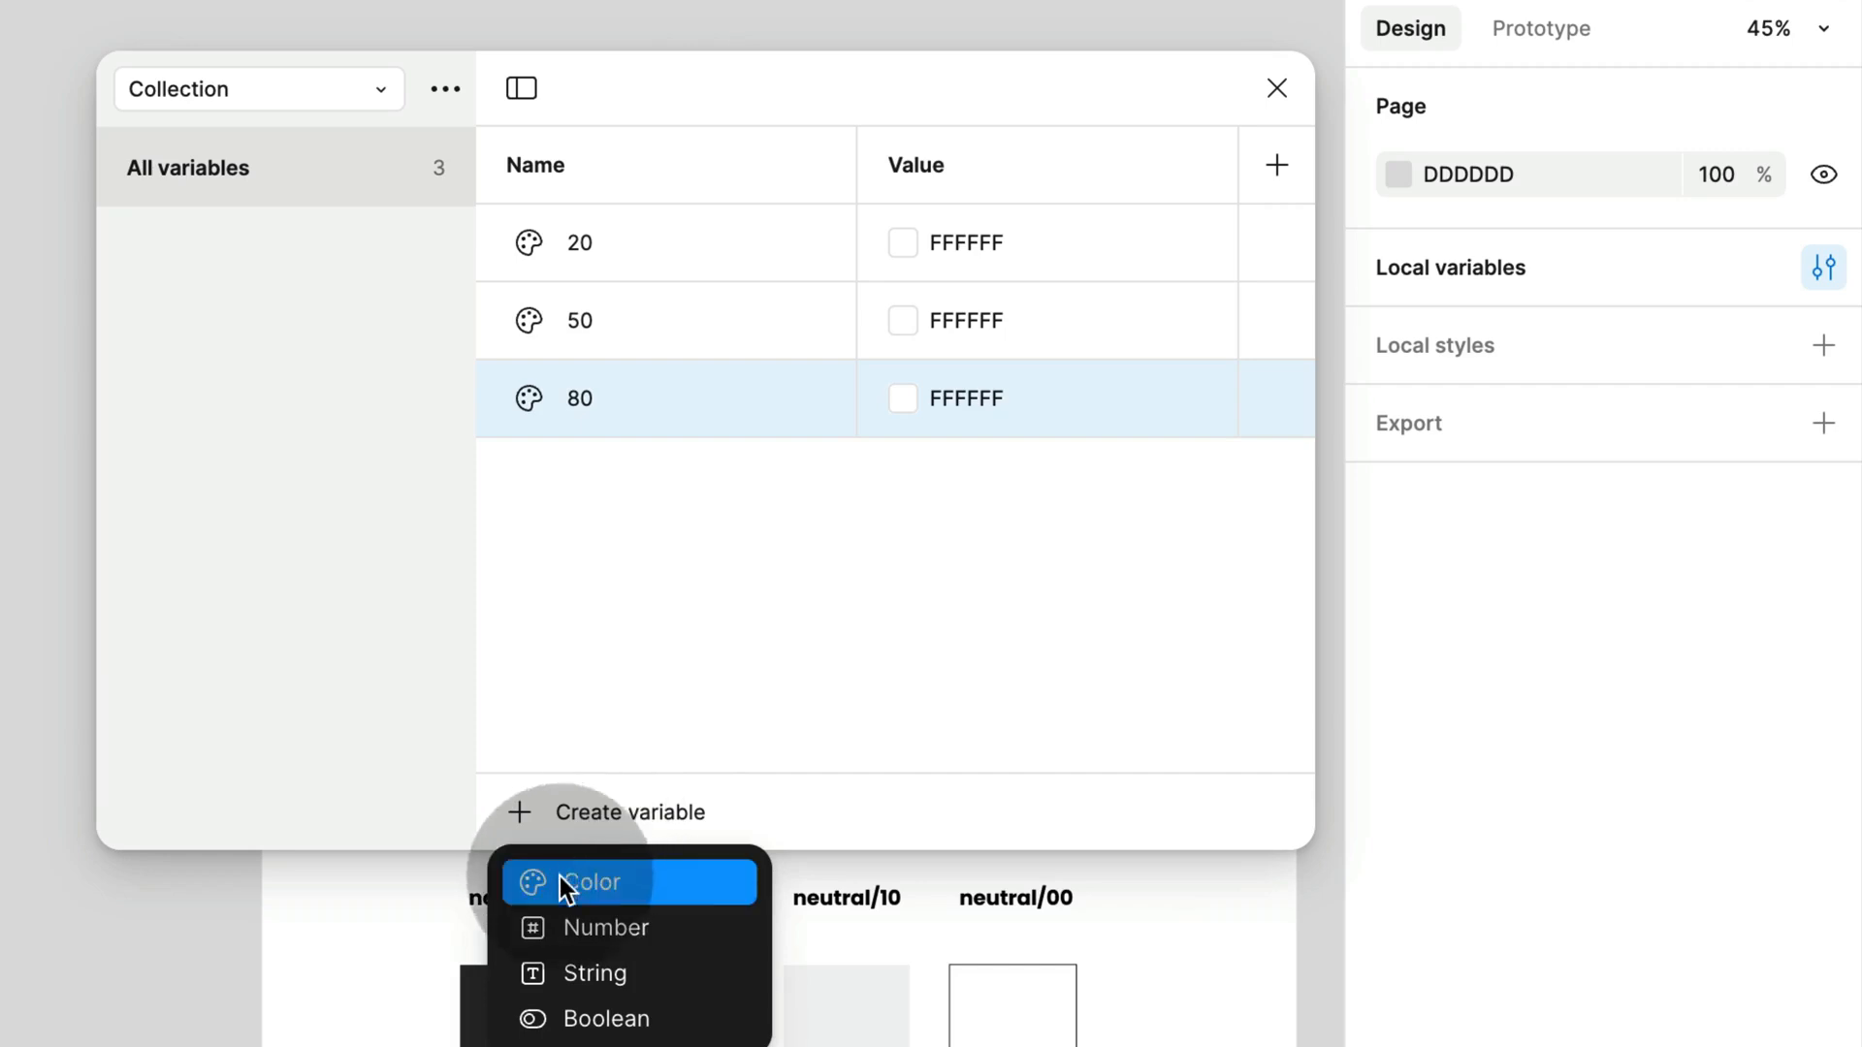
{"action": "left_click", "coordinate": [869, 632]}
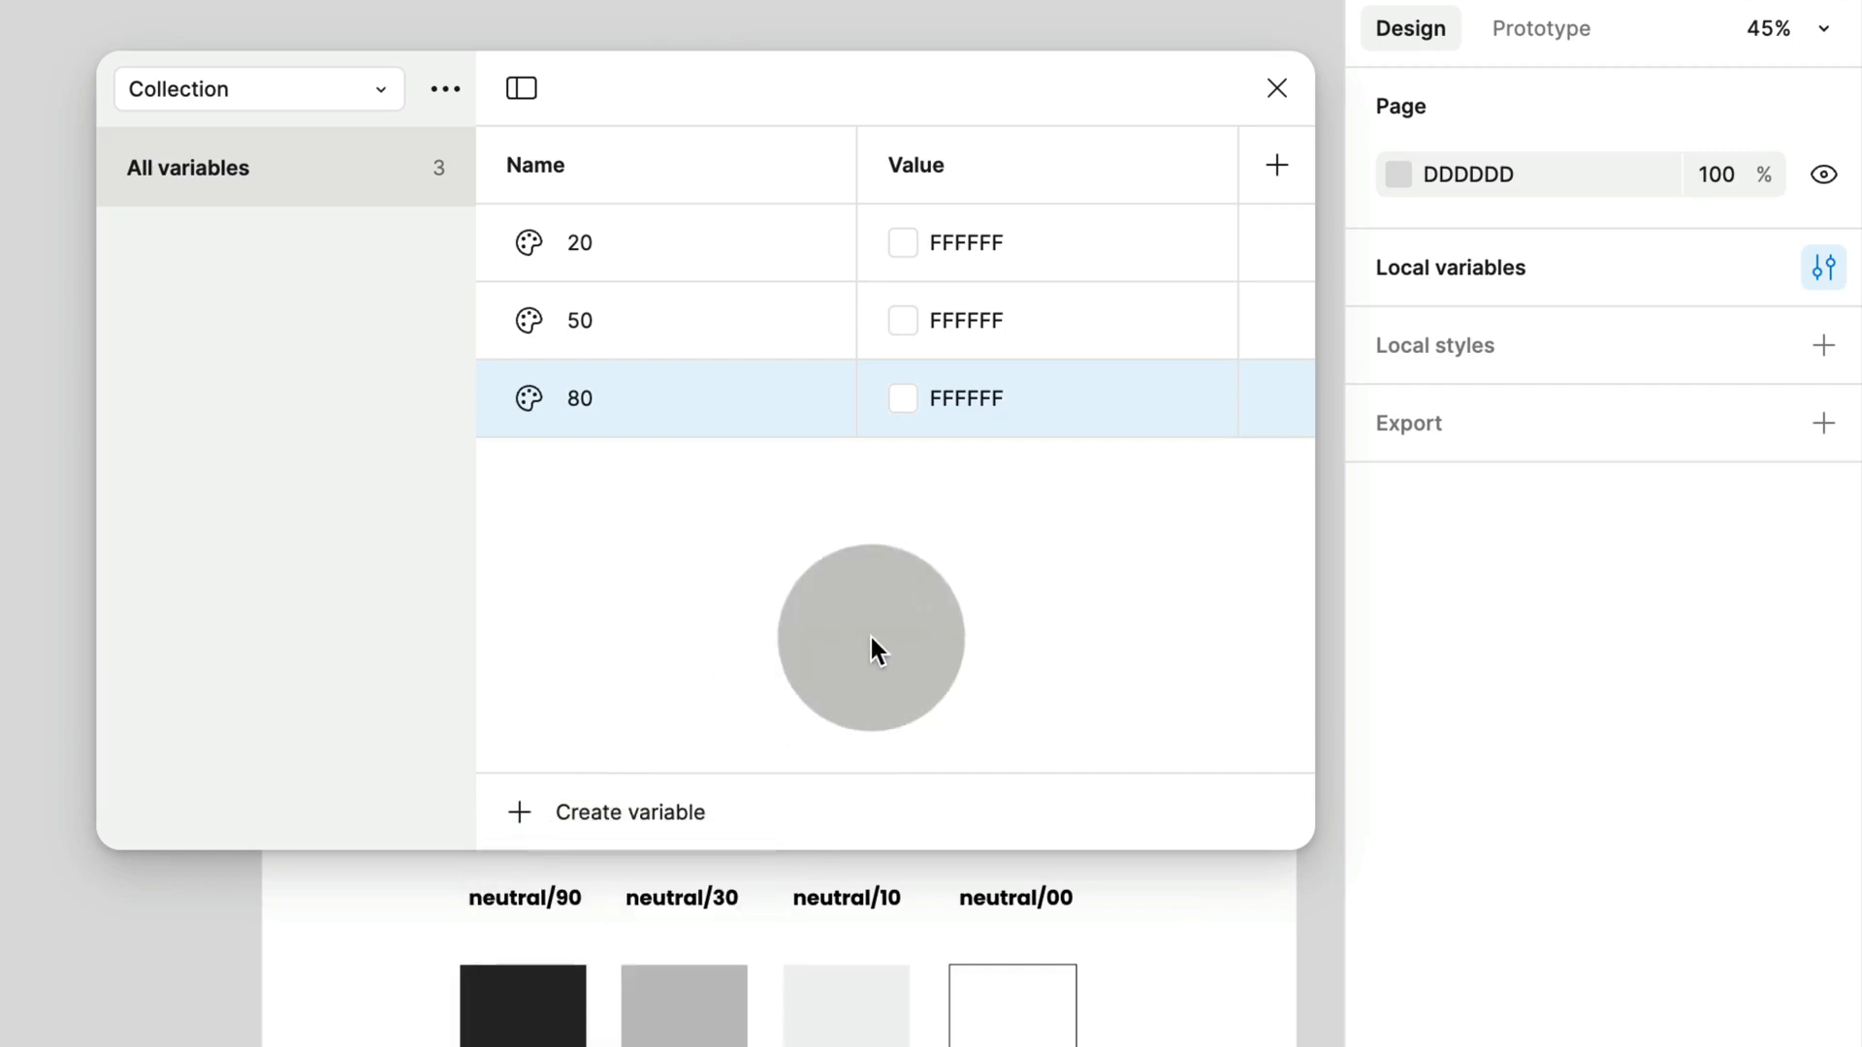
- Reposition the variables window and set color variable 20 to F89344, sampled from the primary/20 swatch
{"action": "left_click_drag", "start_coordinate": [1030, 87], "coordinate": [398, 242]}
{"action": "left_click_drag", "start_coordinate": [585, 233], "coordinate": [874, 300]}
{"action": "left_click", "coordinate": [805, 385]}
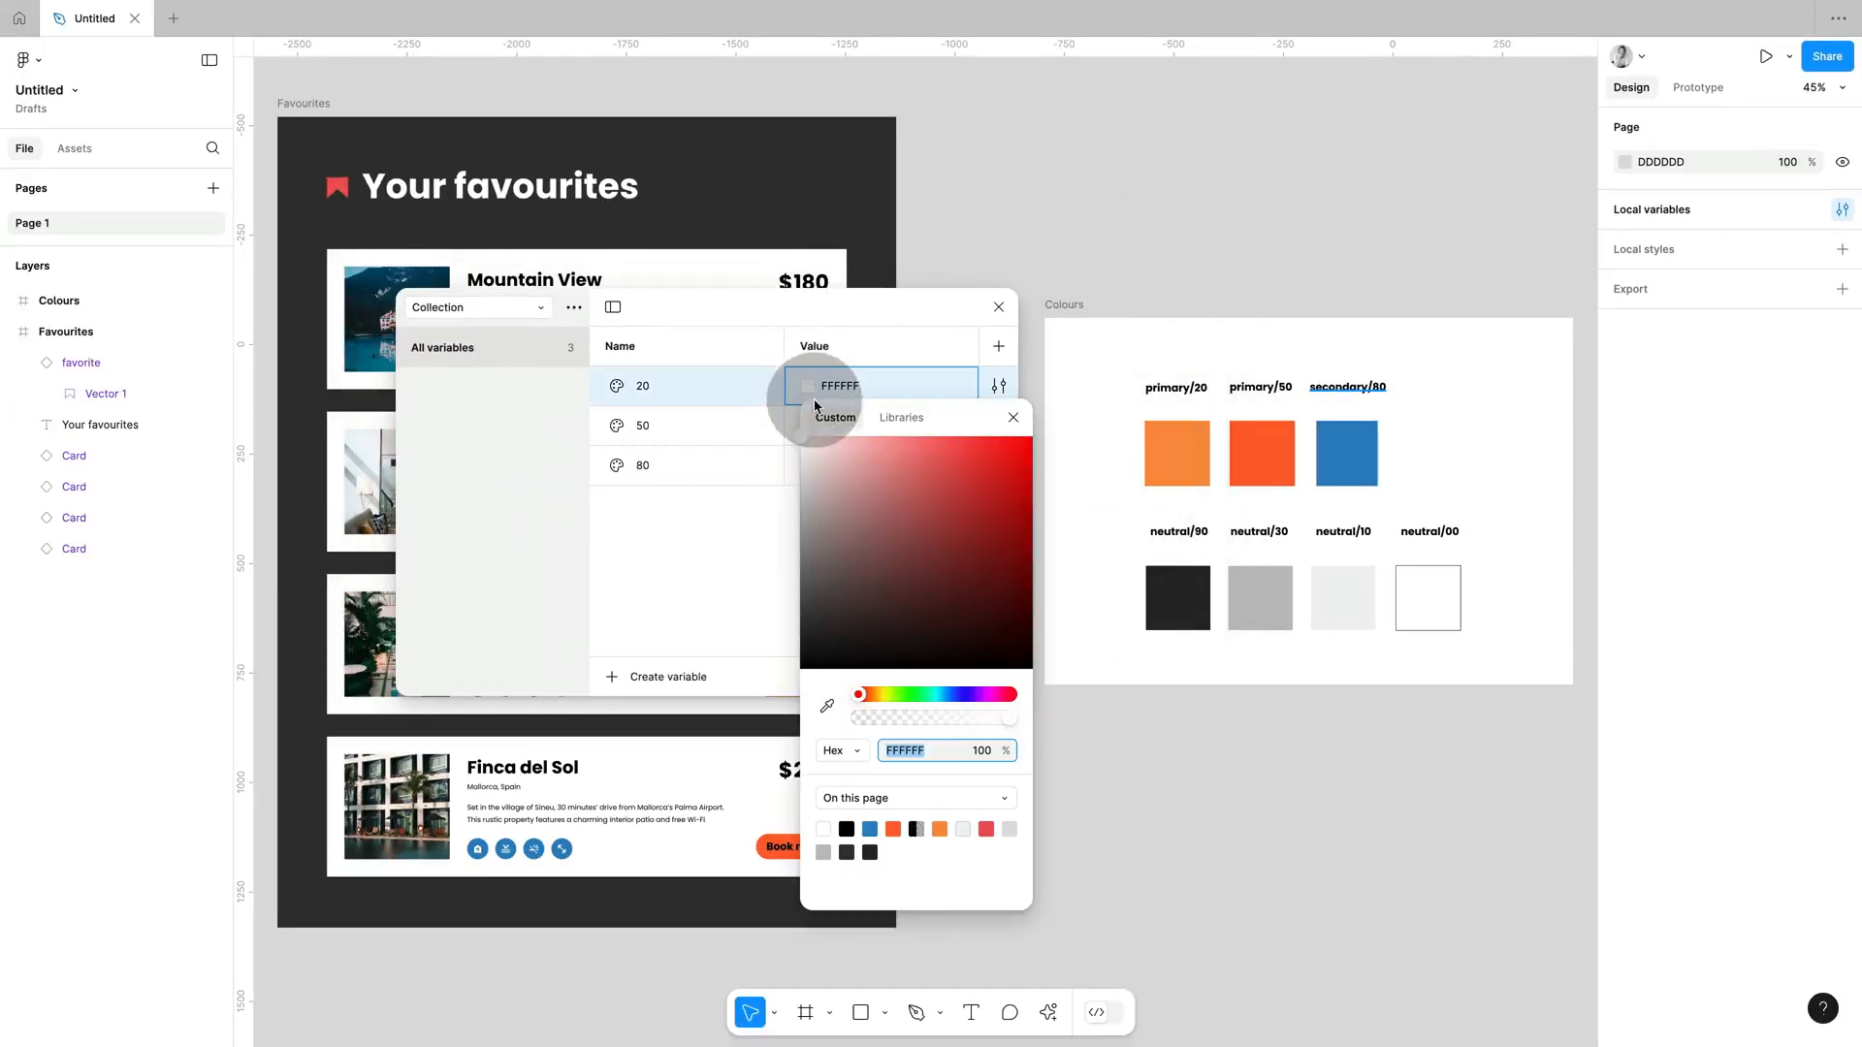
{"action": "left_click", "coordinate": [826, 706]}
{"action": "left_click", "coordinate": [1156, 488]}
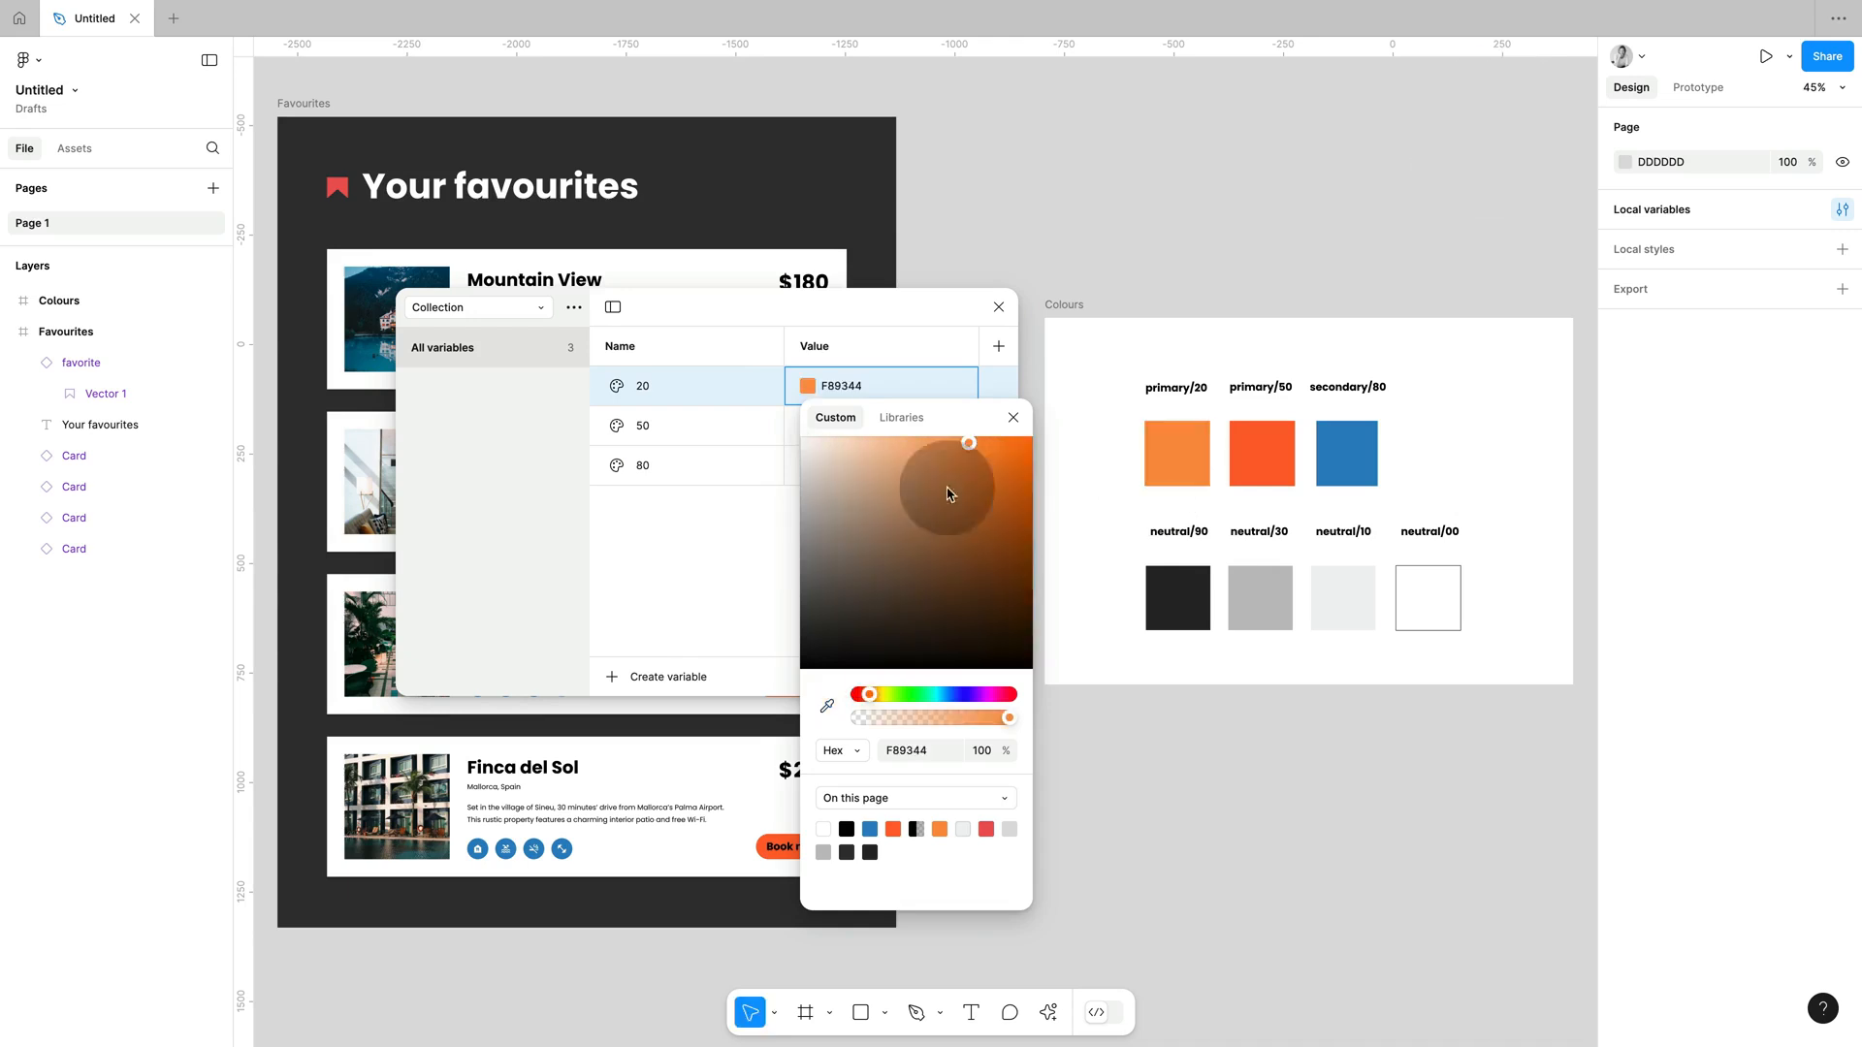
{"action": "left_click", "coordinate": [740, 553]}
- Set color variable 50 to FF642F by sampling the primary/50 swatch in the Colours frame
{"action": "left_click", "coordinate": [807, 425]}
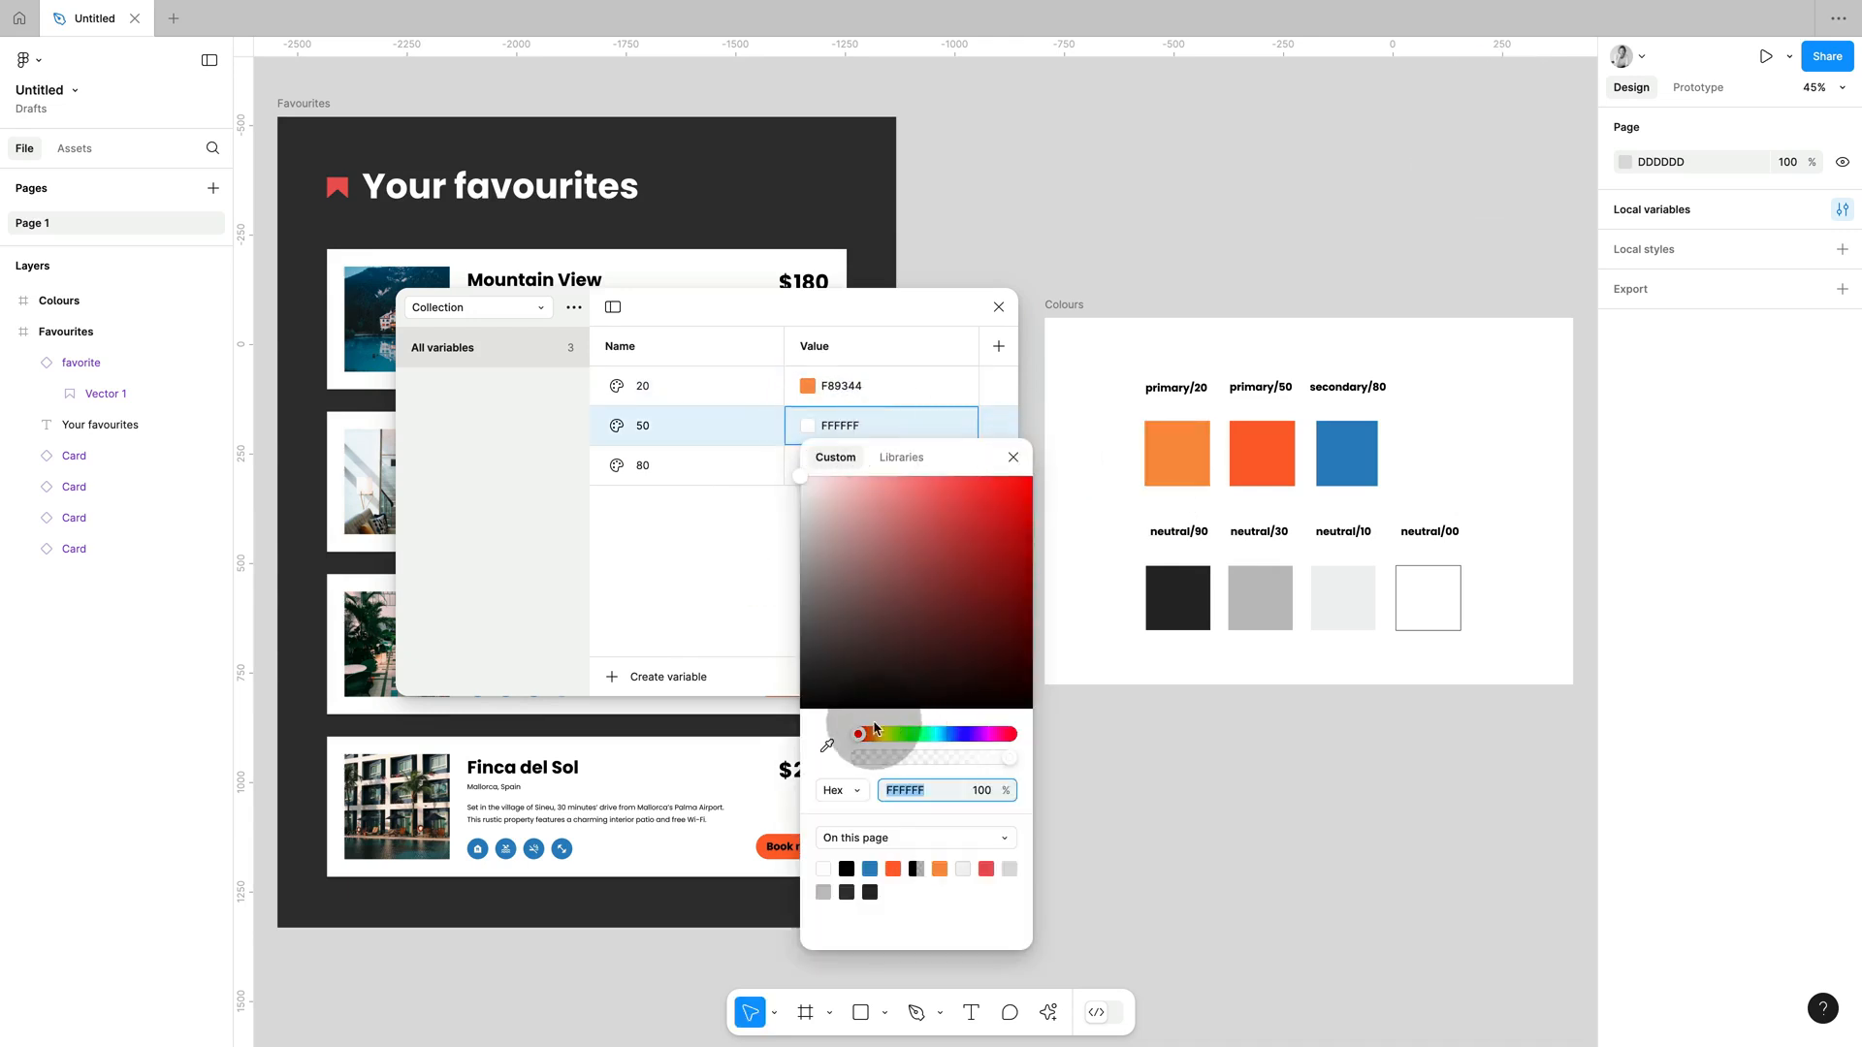
{"action": "left_click", "coordinate": [827, 745]}
{"action": "left_click", "coordinate": [1263, 451]}
{"action": "left_click", "coordinate": [731, 568]}
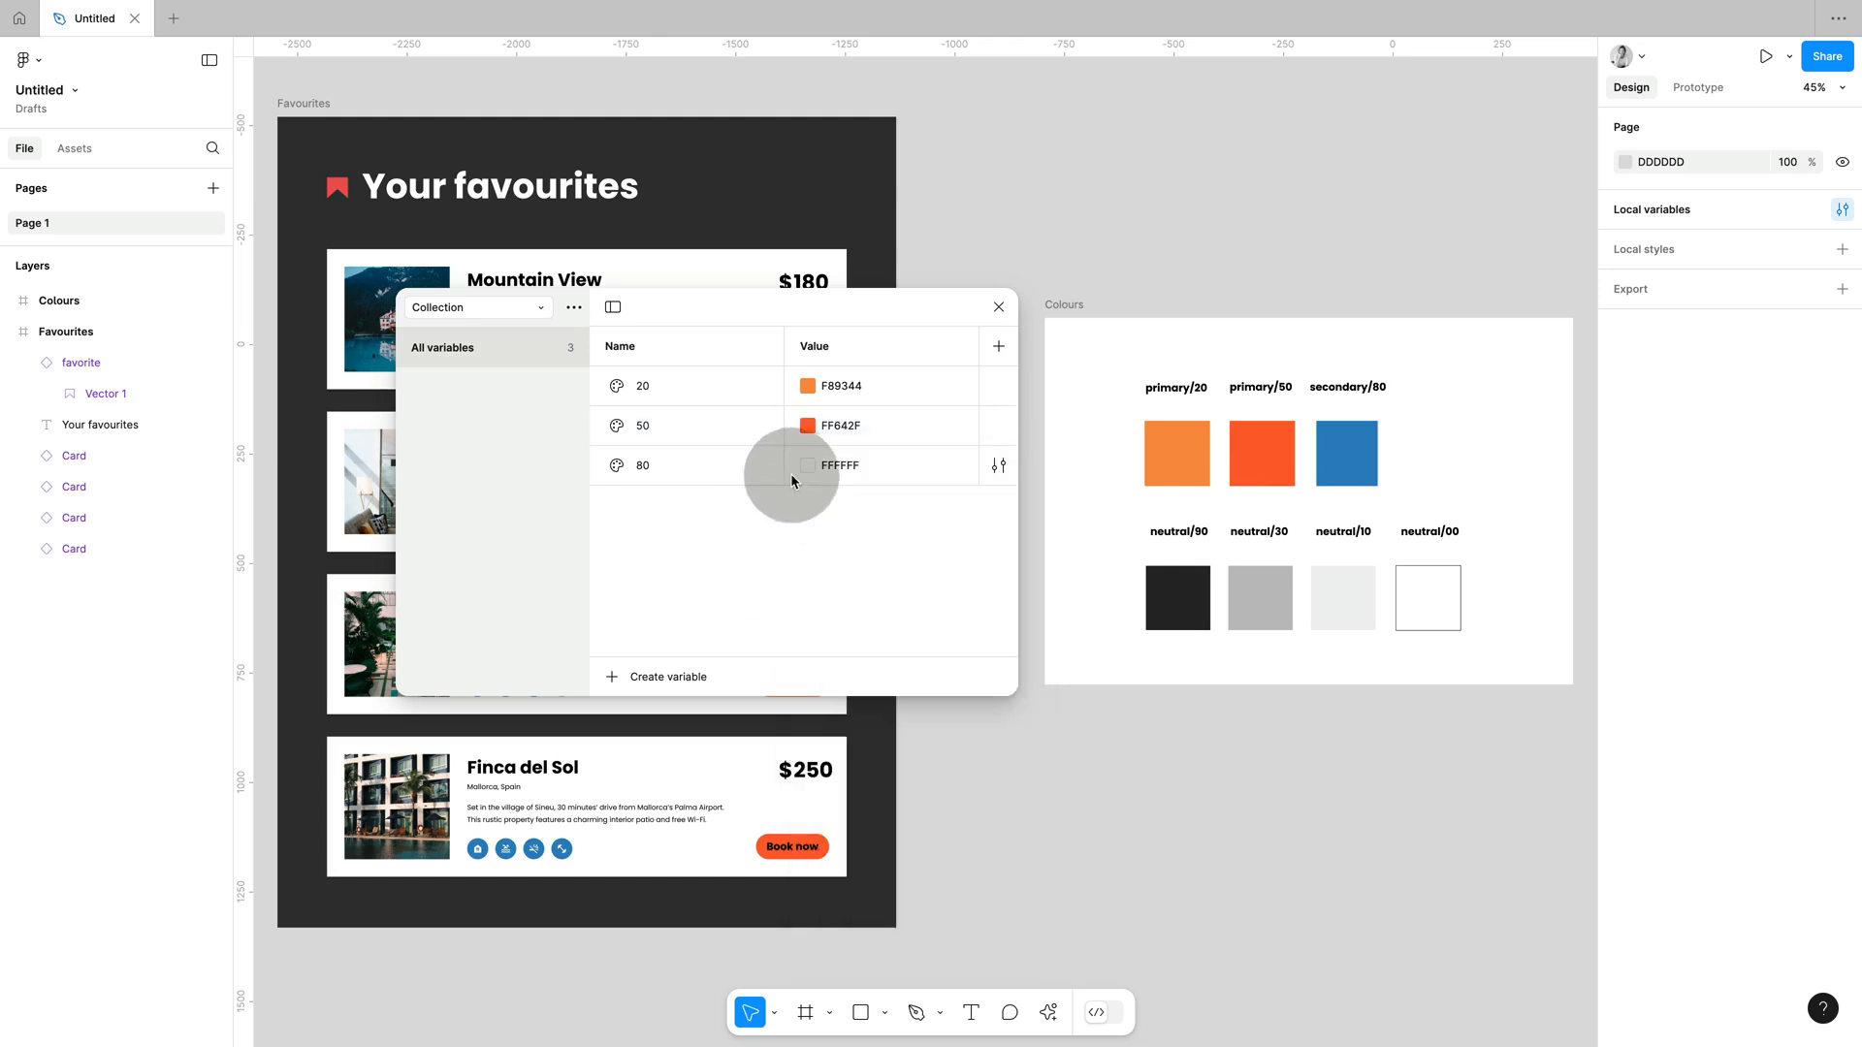
- Set color variable 80 to 2D85C4 by sampling the secondary/80 swatch in the Colours frame
{"action": "left_click", "coordinate": [815, 467]}
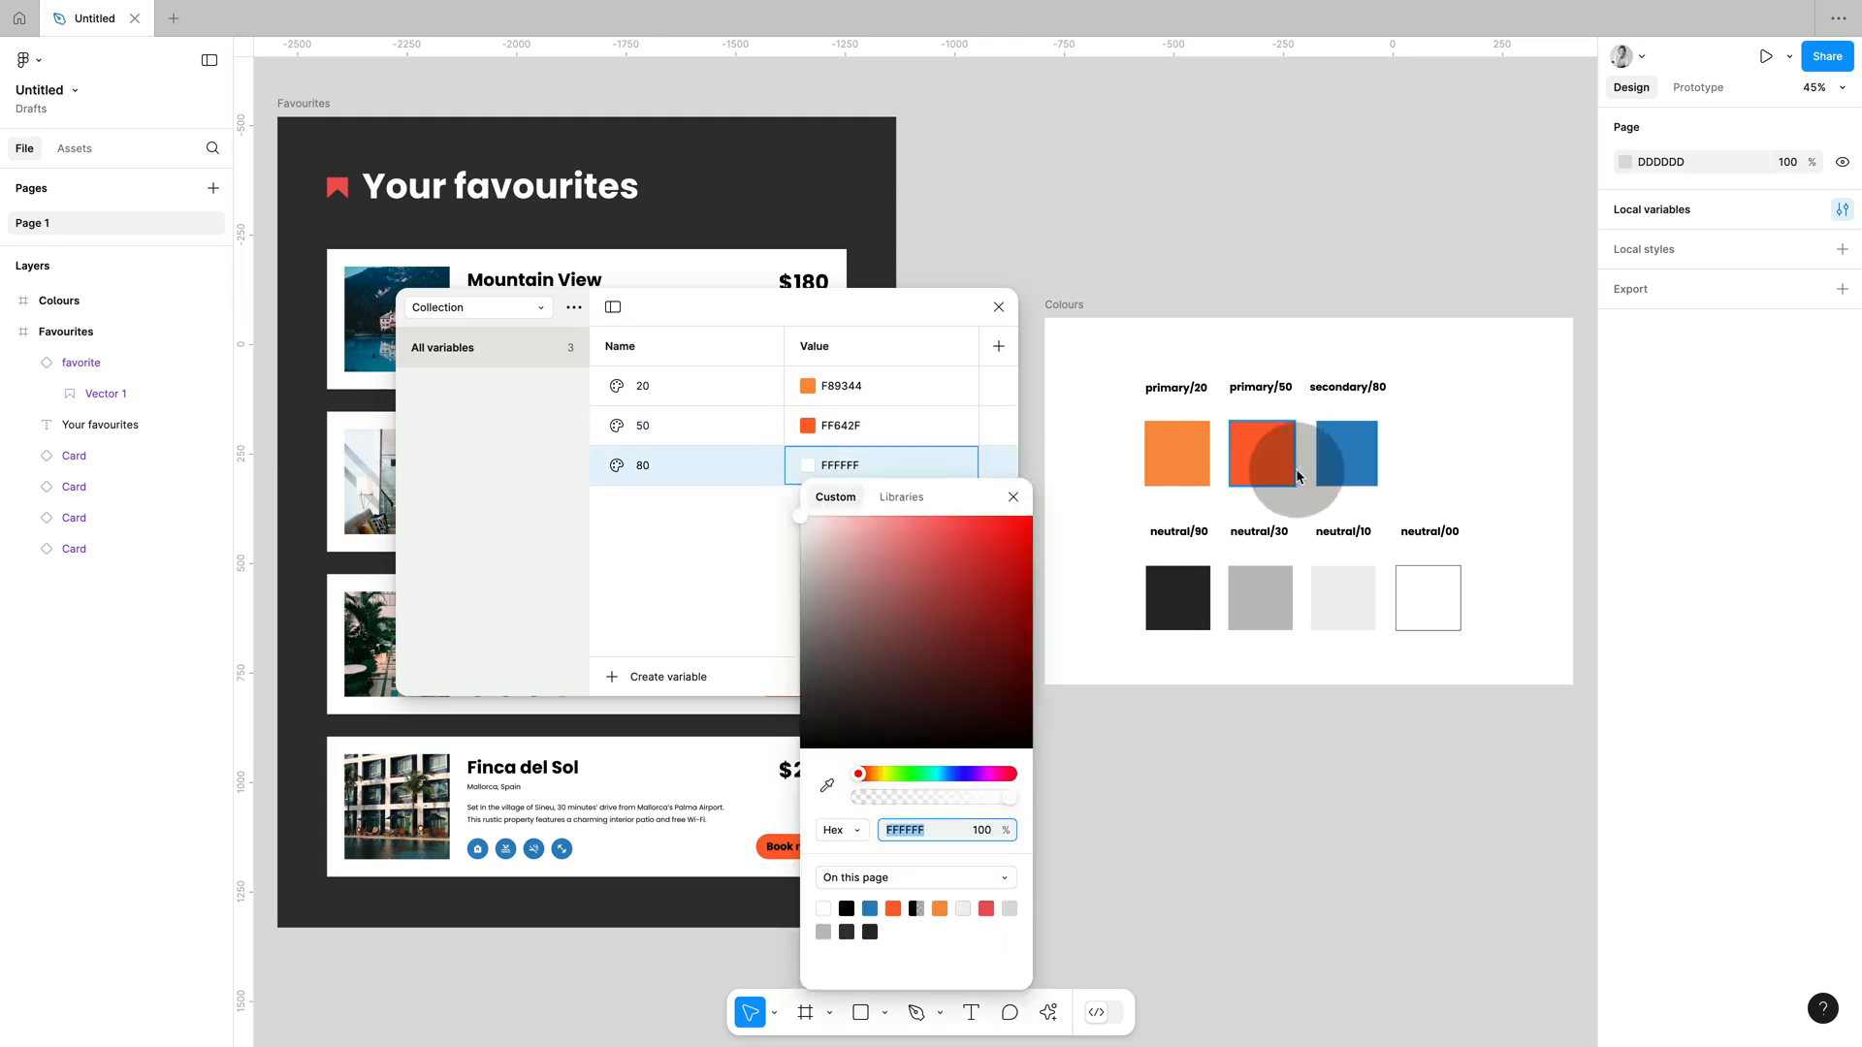
{"action": "left_click", "coordinate": [827, 785]}
{"action": "left_click", "coordinate": [1344, 452]}
{"action": "left_click", "coordinate": [1012, 497]}
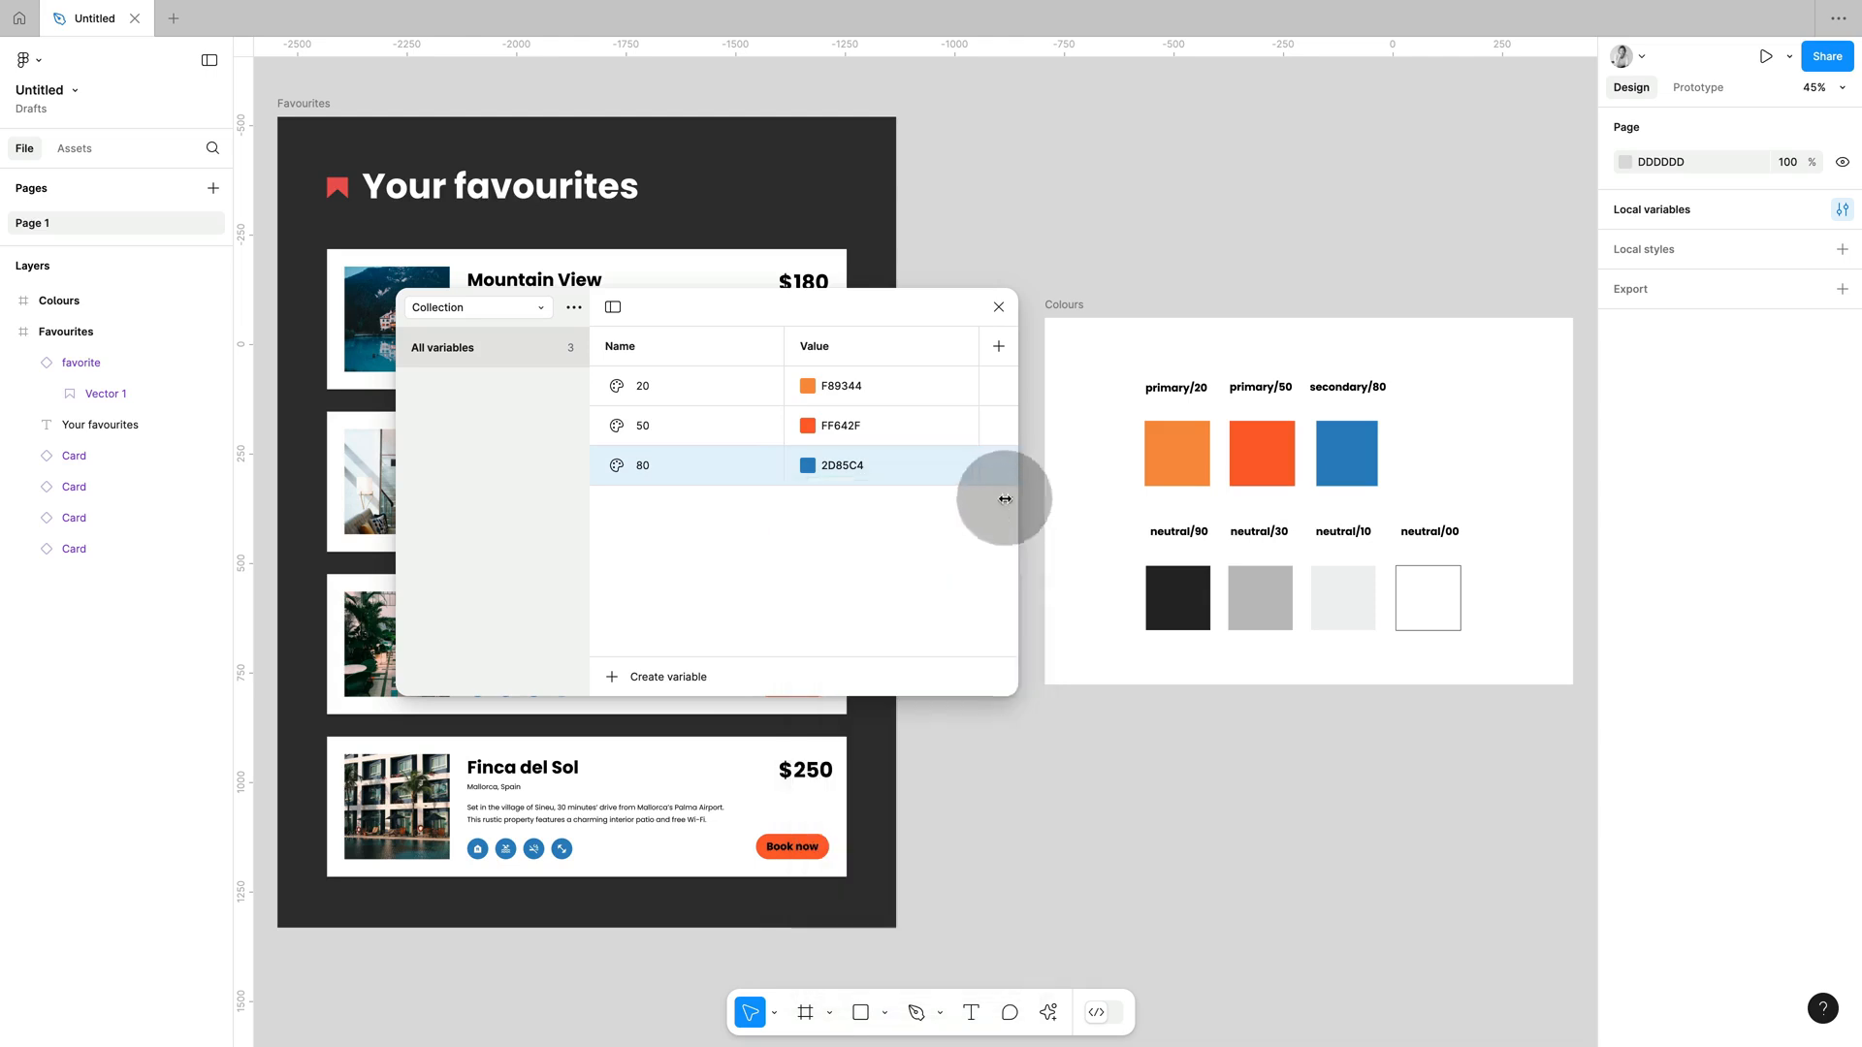
- Create a fourth color variable in the collection and name it 90
{"action": "left_click", "coordinate": [674, 679]}
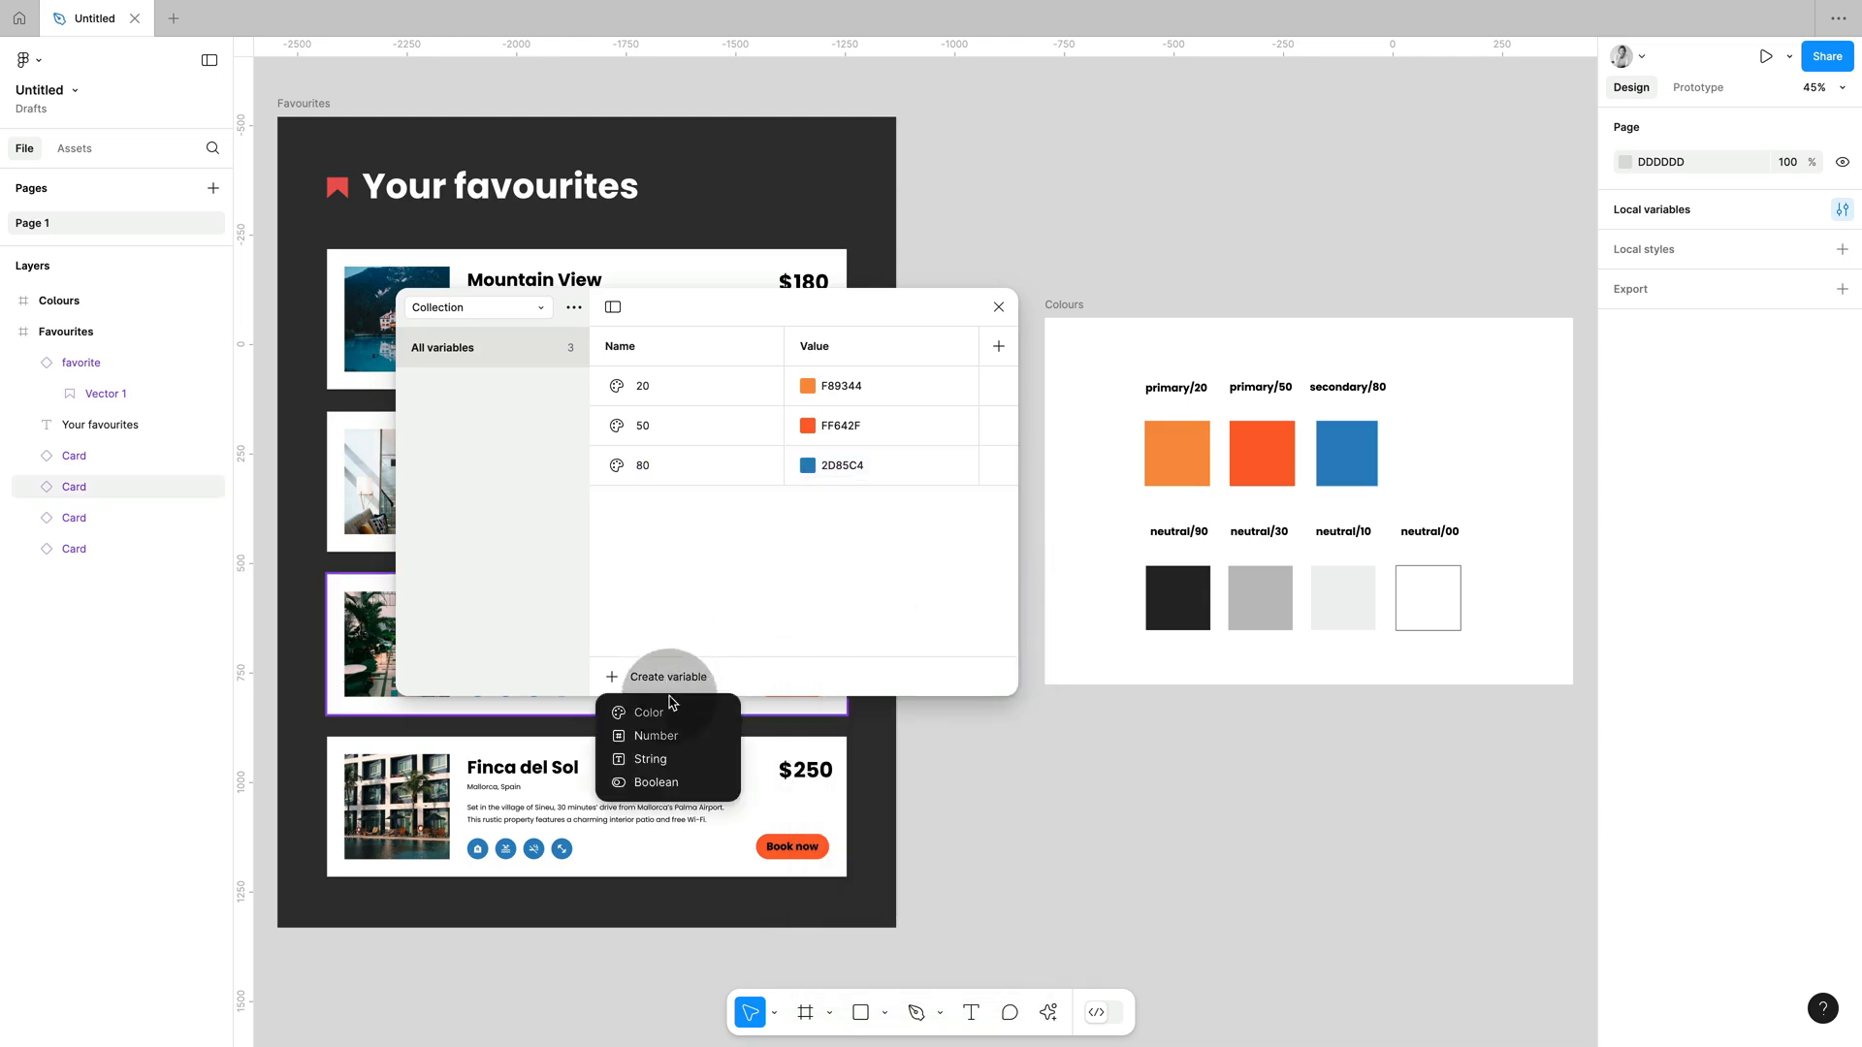
{"action": "left_click", "coordinate": [751, 723]}
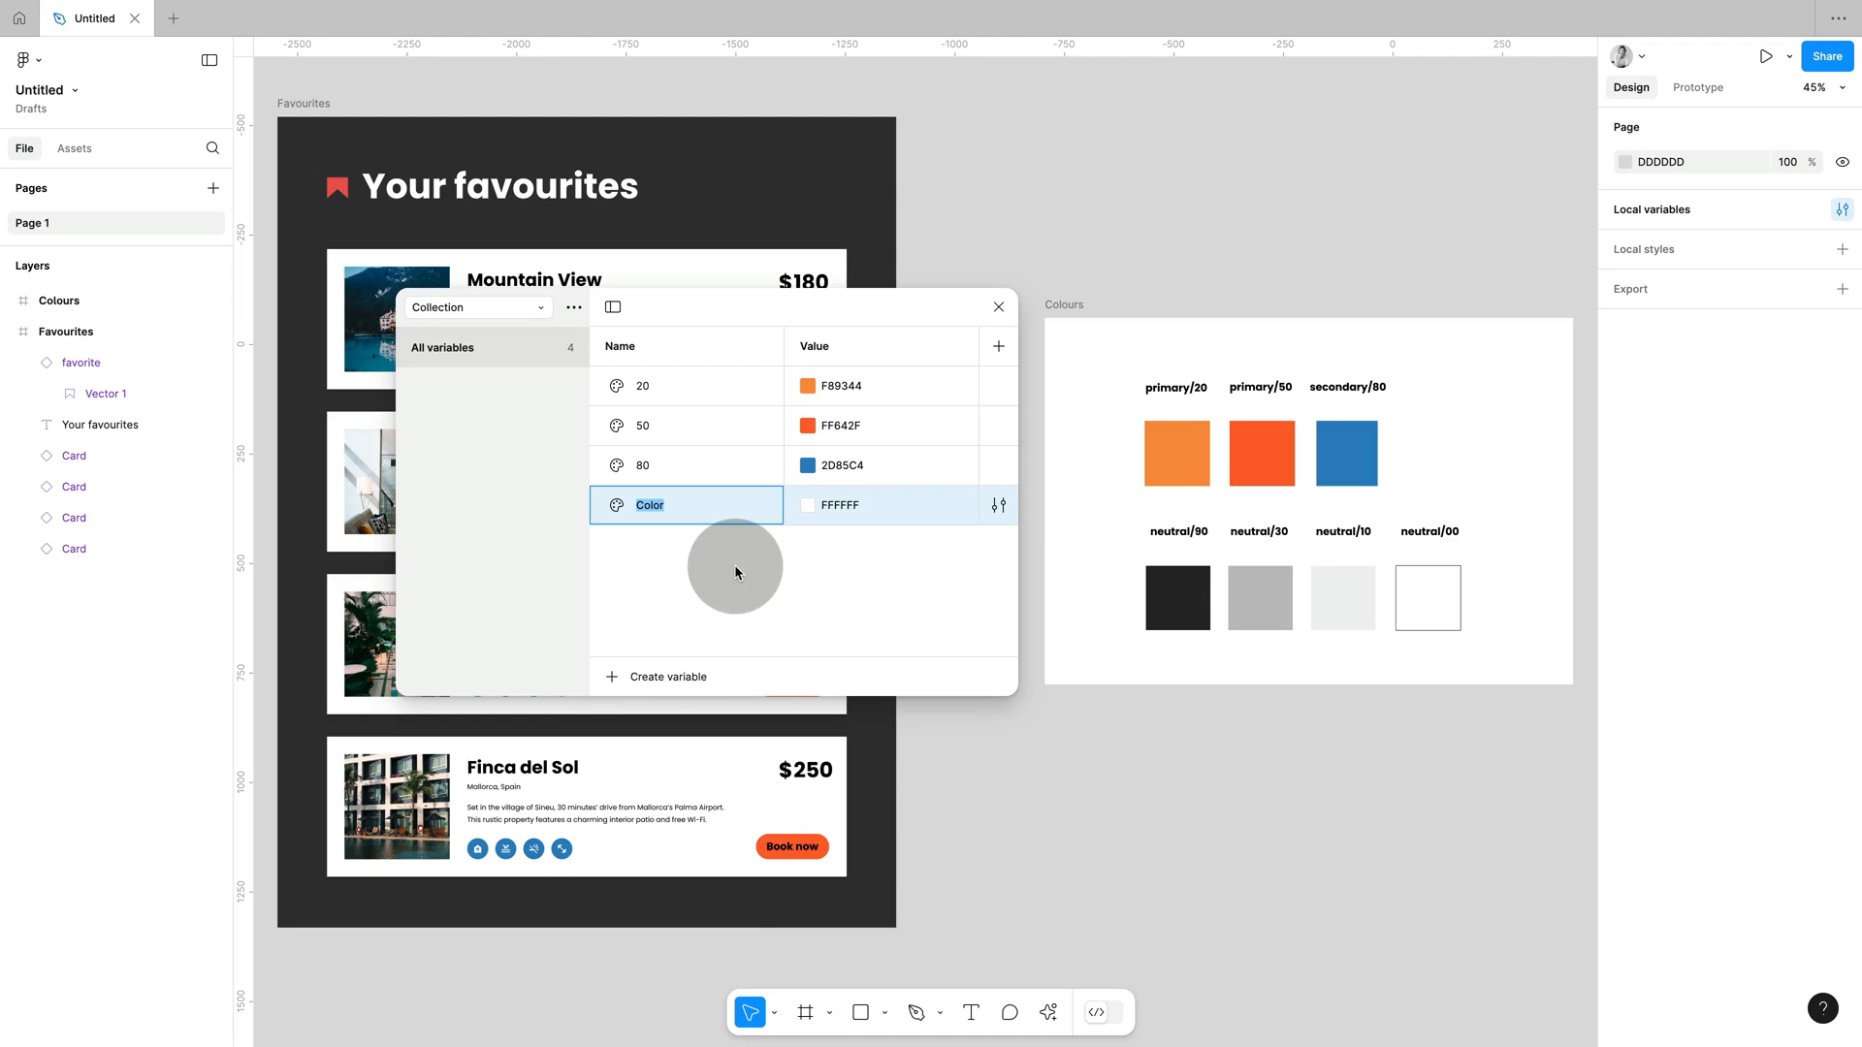
{"action": "type", "text": "90"}
{"action": "key", "text": "shift+Return"}
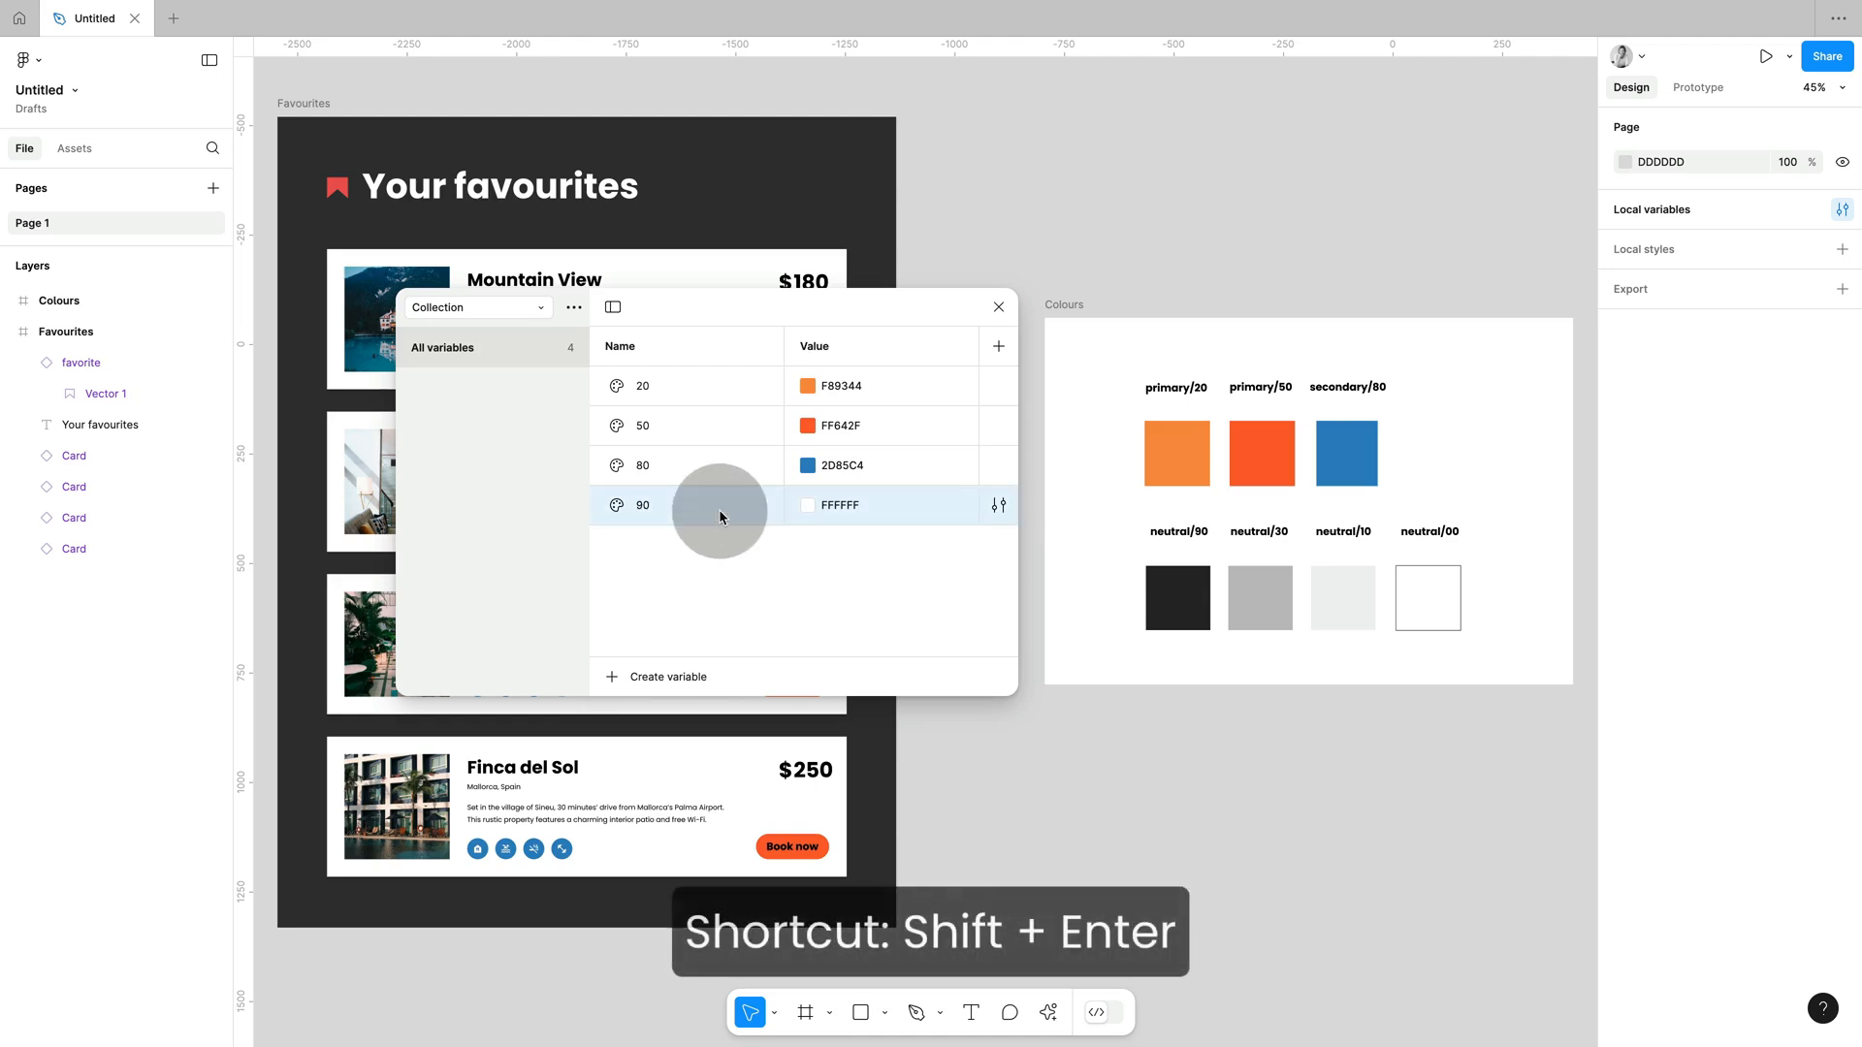
- Add another color variable below 90 and name it 30
{"action": "key", "text": "shift+Return"}
{"action": "type", "text": "80"}
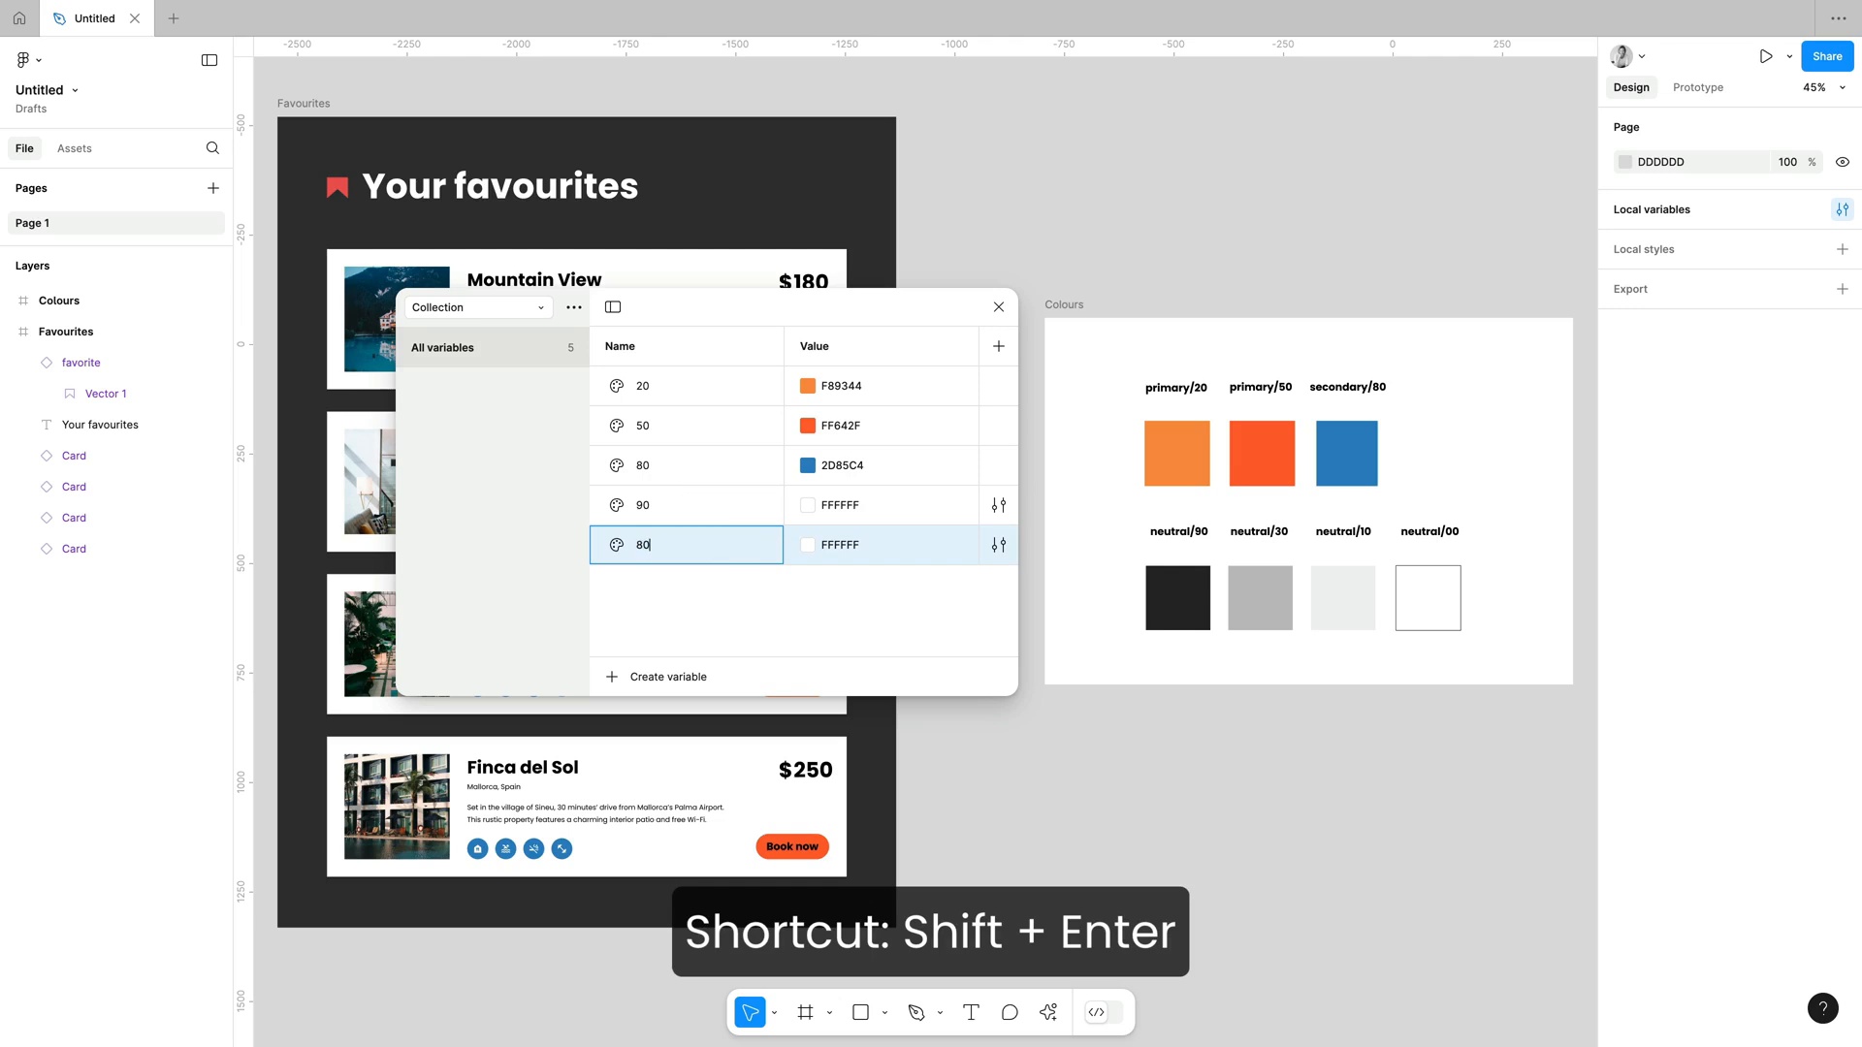
{"action": "left_click", "coordinate": [748, 503]}
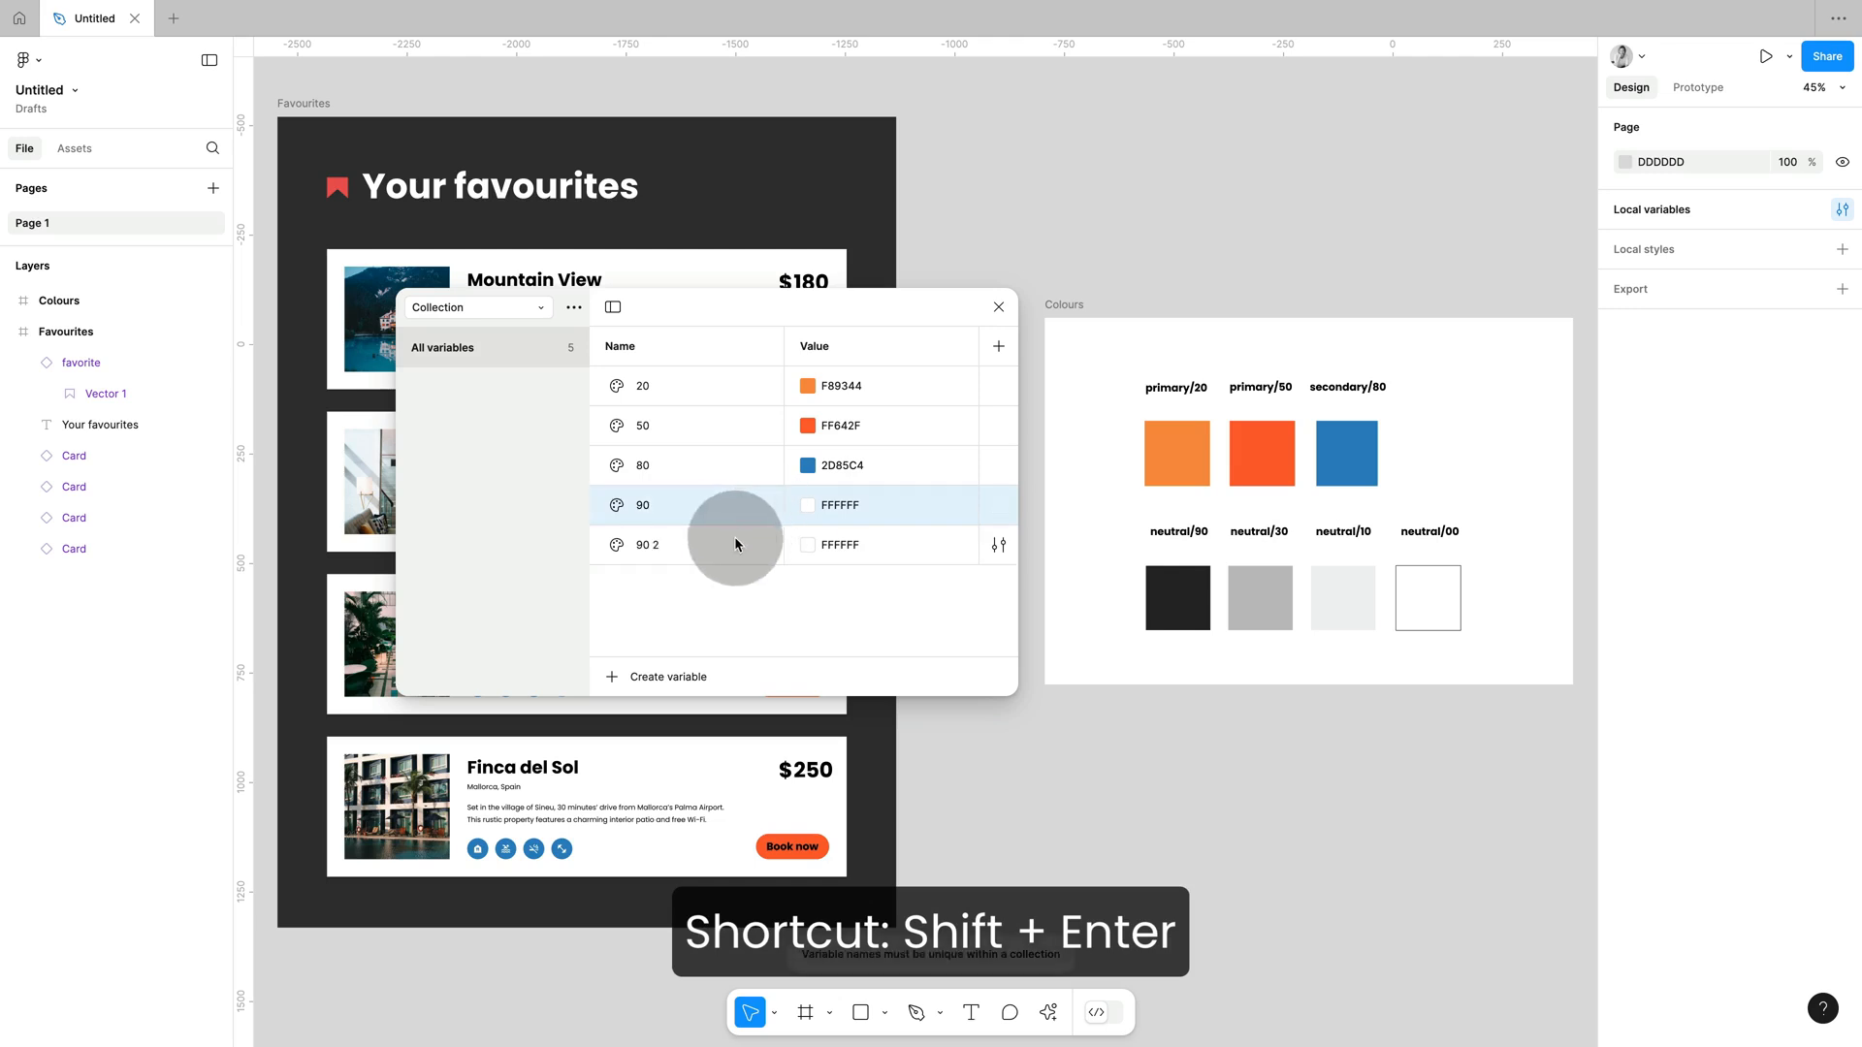
{"action": "double_click", "coordinate": [667, 545]}
{"action": "type", "text": "30"}
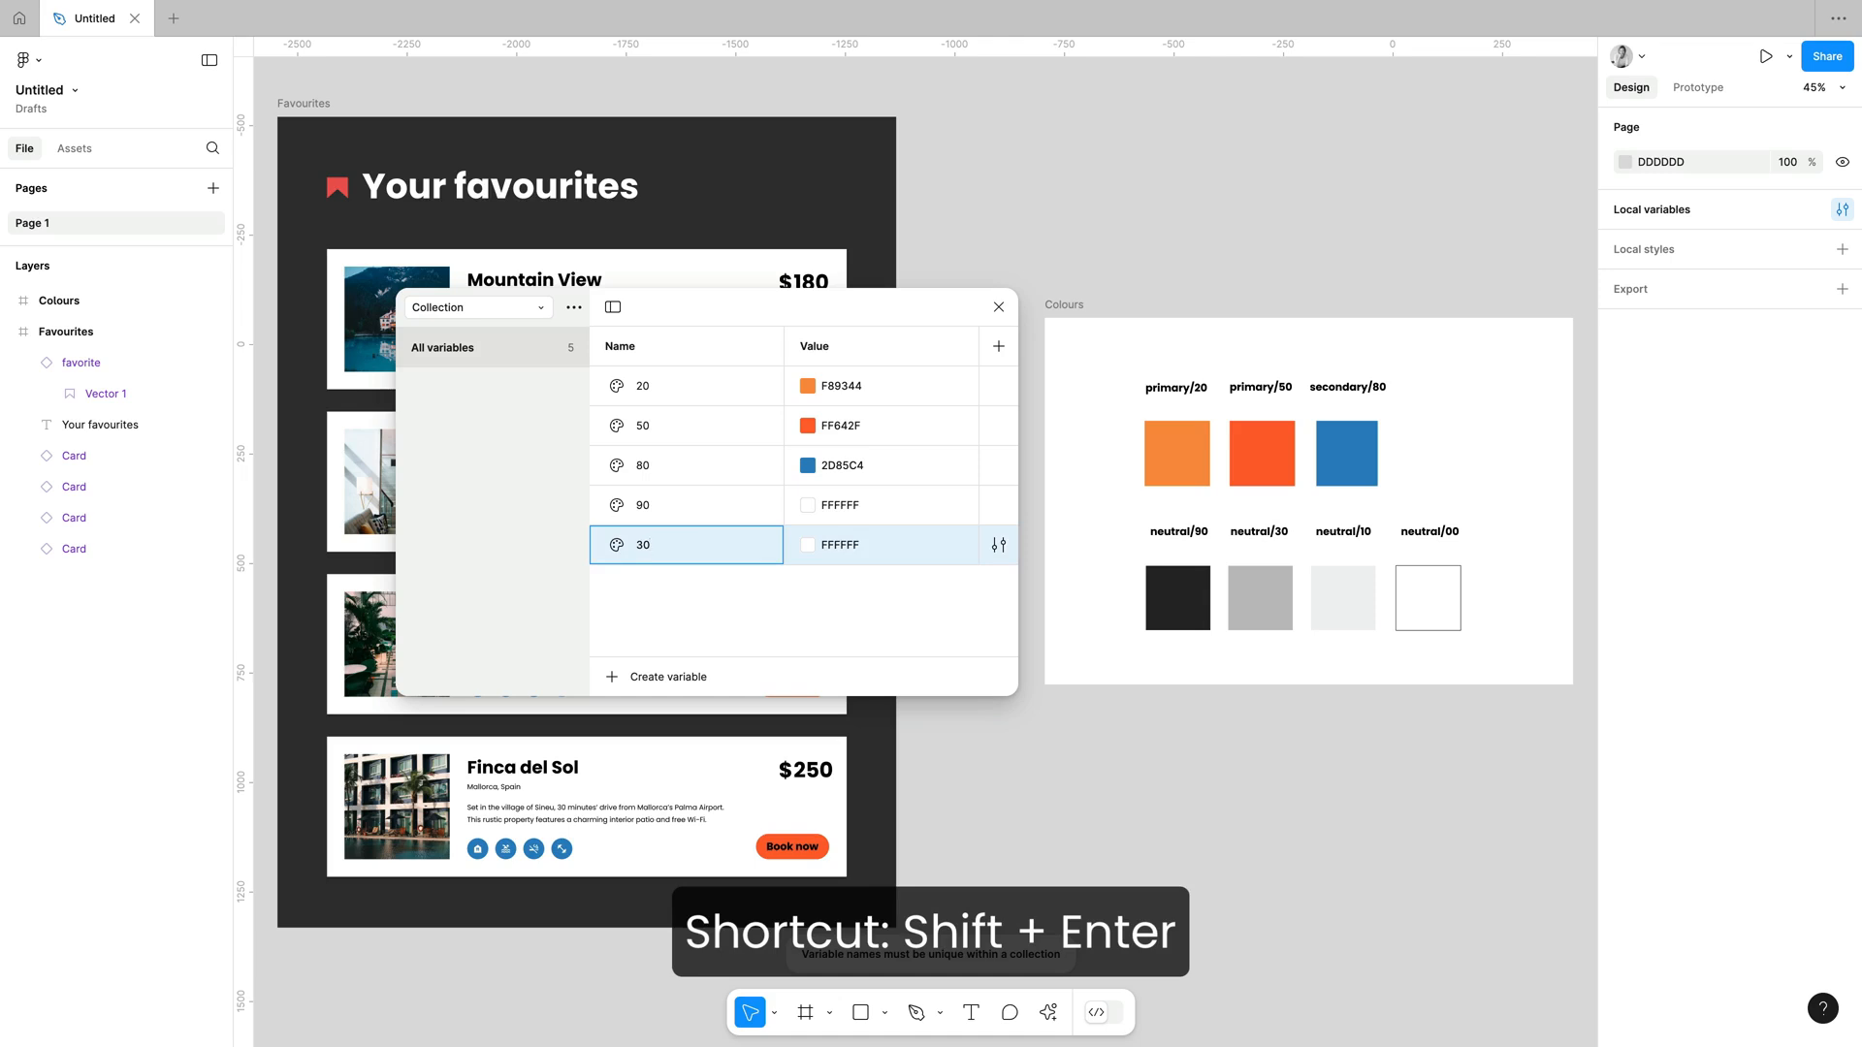
{"action": "left_click", "coordinate": [673, 545]}
- Add color variables named 10 and 0 below variable 30
{"action": "key", "text": "shift+Return"}
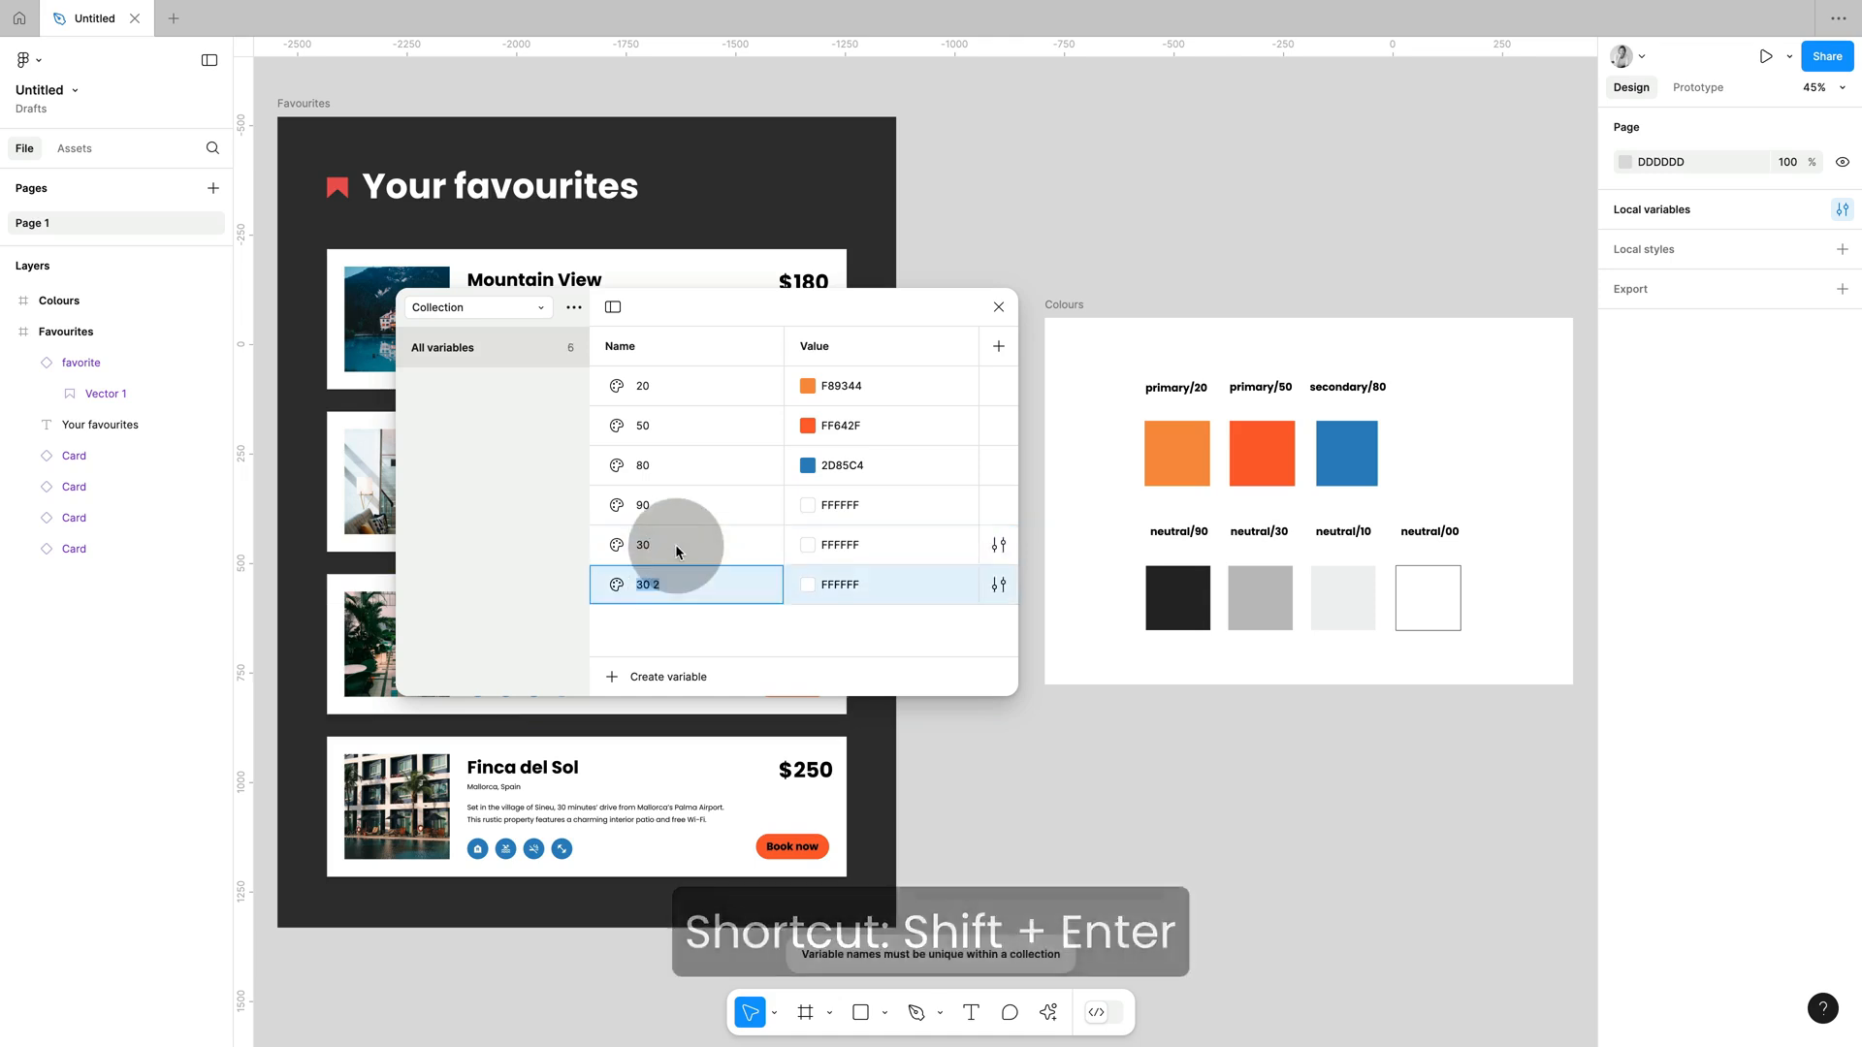
{"action": "type", "text": "10"}
{"action": "left_click", "coordinate": [679, 577]}
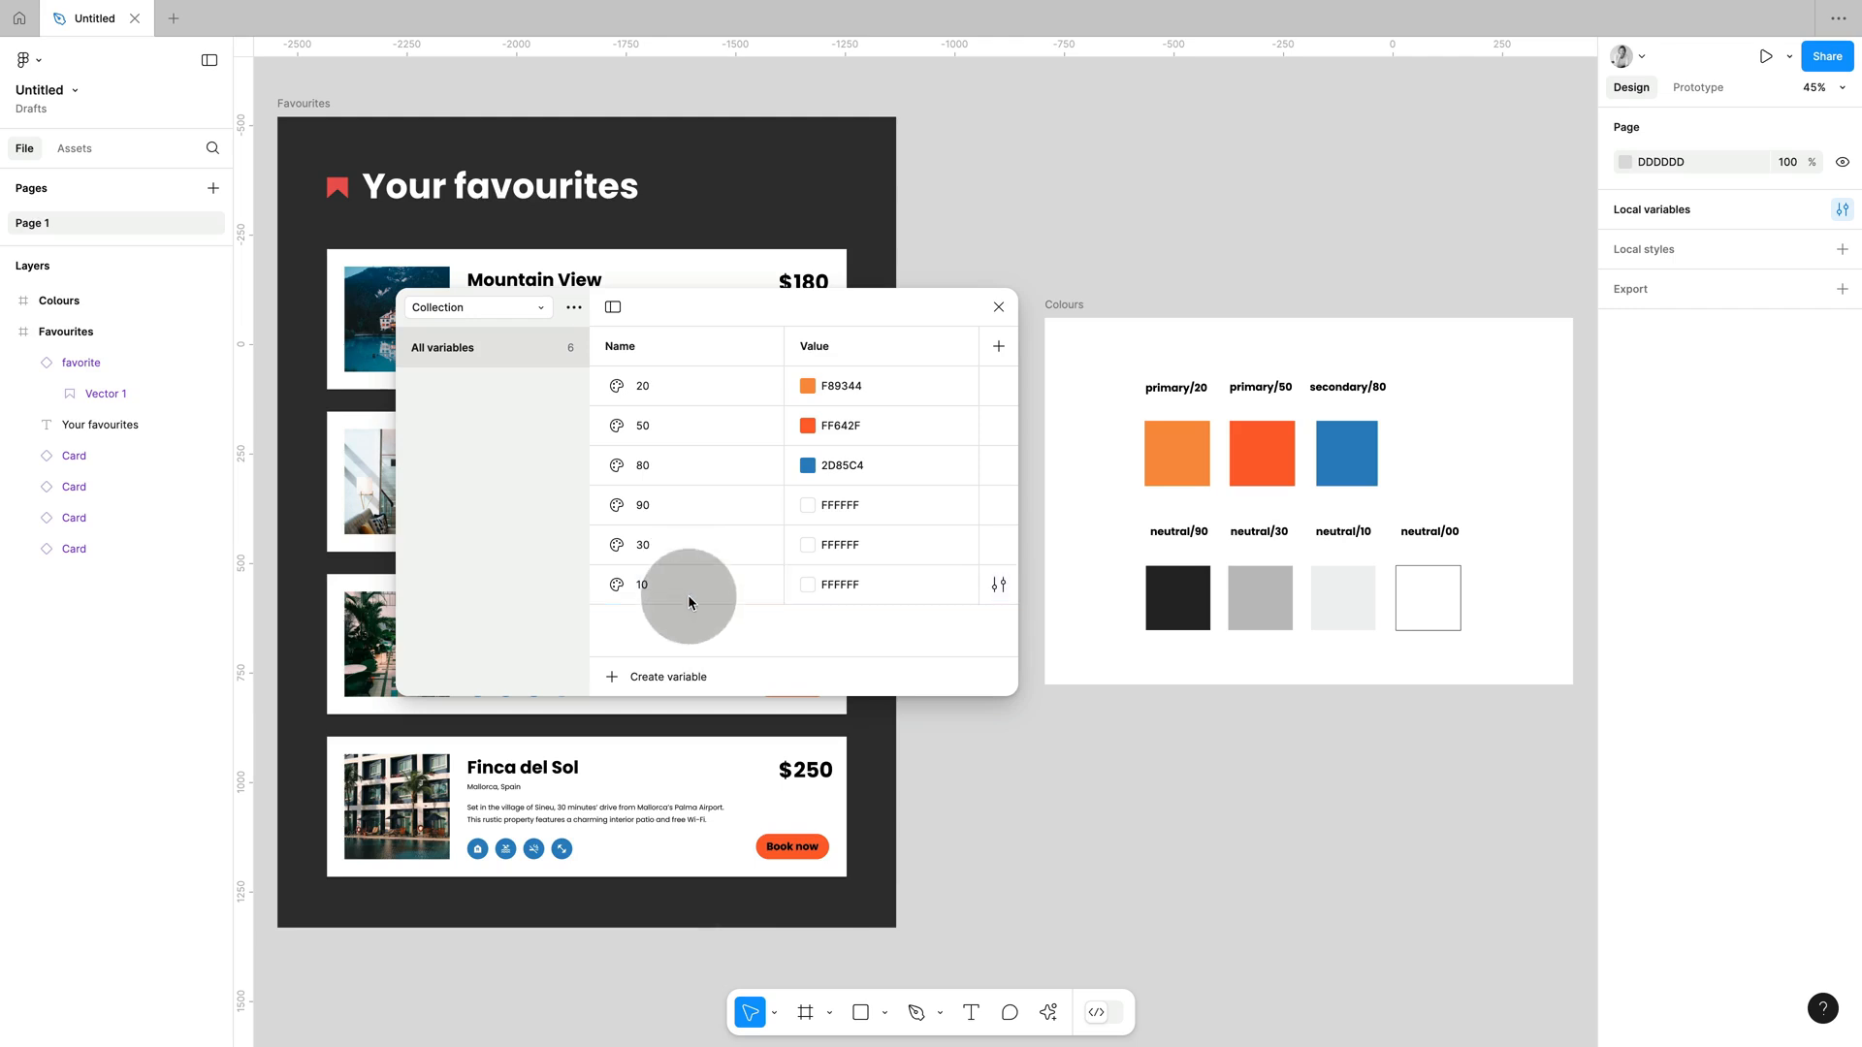
{"action": "key", "text": "shift+Return"}
{"action": "type", "text": "0"}
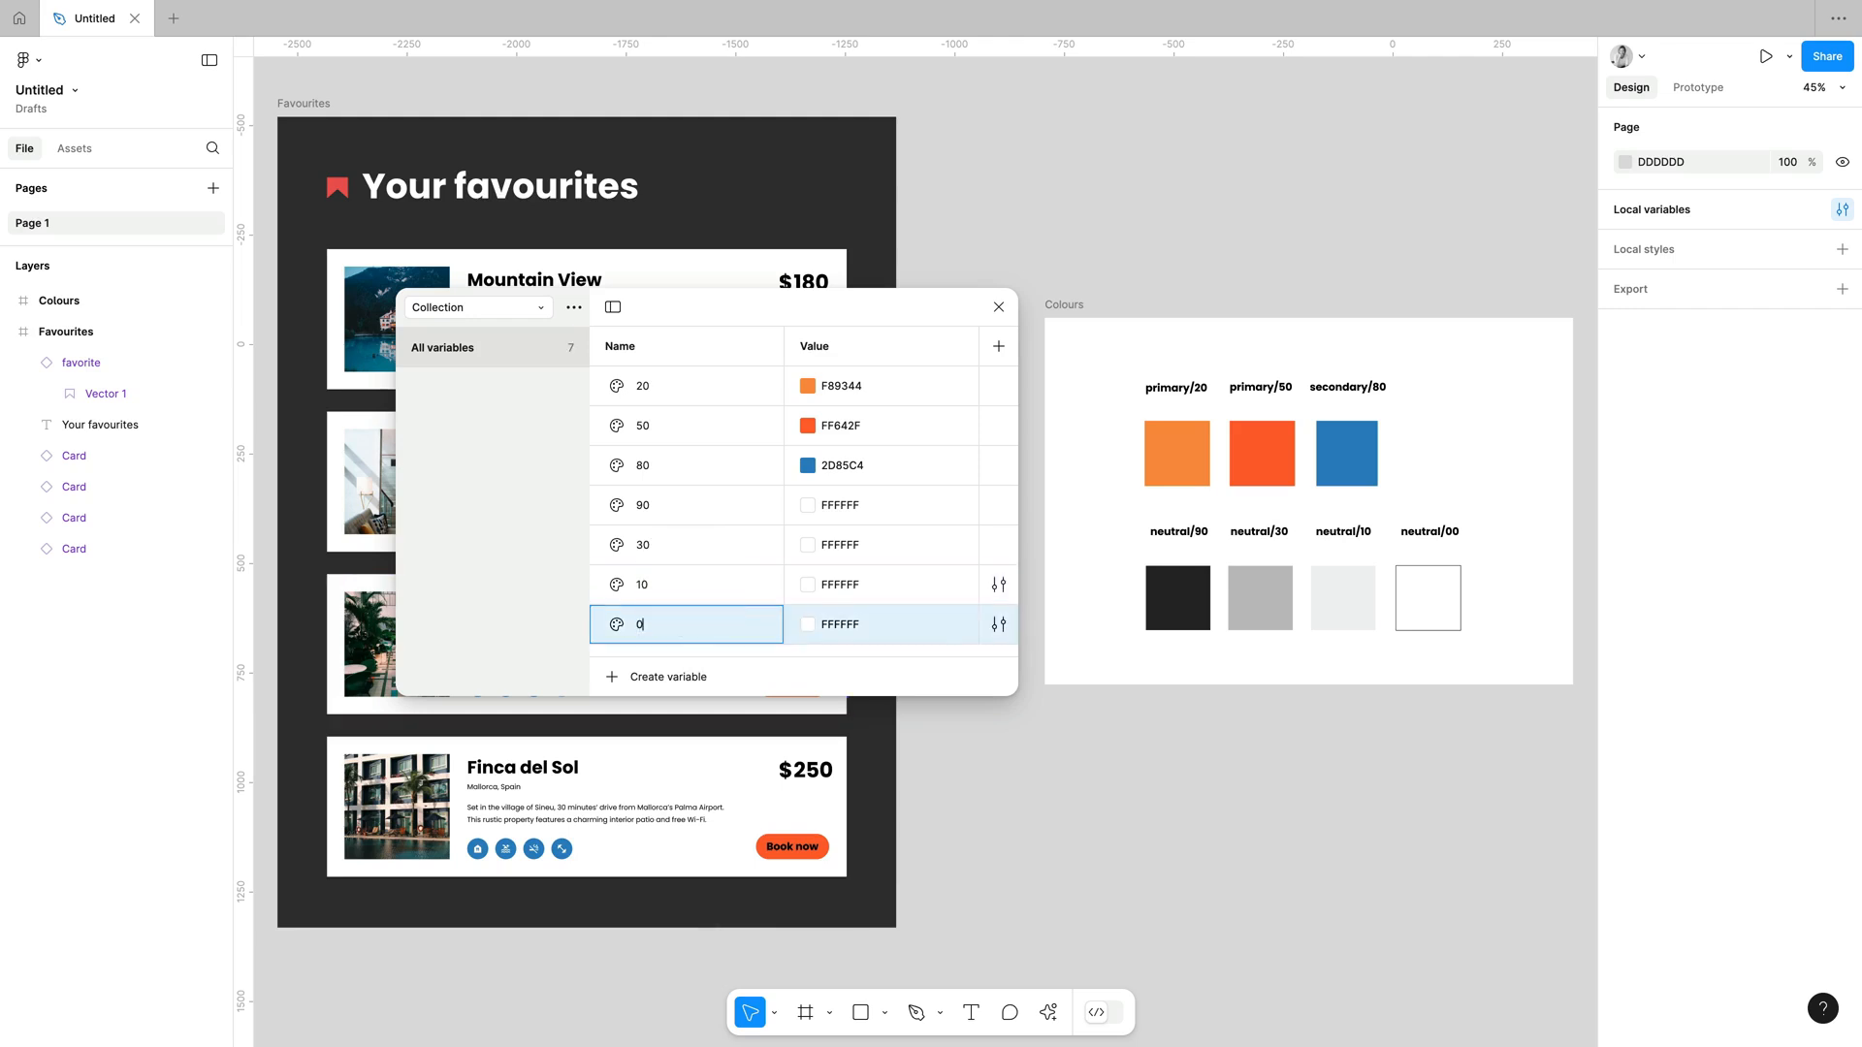
- Set color variable 90 to 292929 by sampling the neutral/90 swatch
{"action": "left_click", "coordinate": [809, 506]}
{"action": "left_click", "coordinate": [827, 825]}
{"action": "left_click", "coordinate": [1177, 598]}
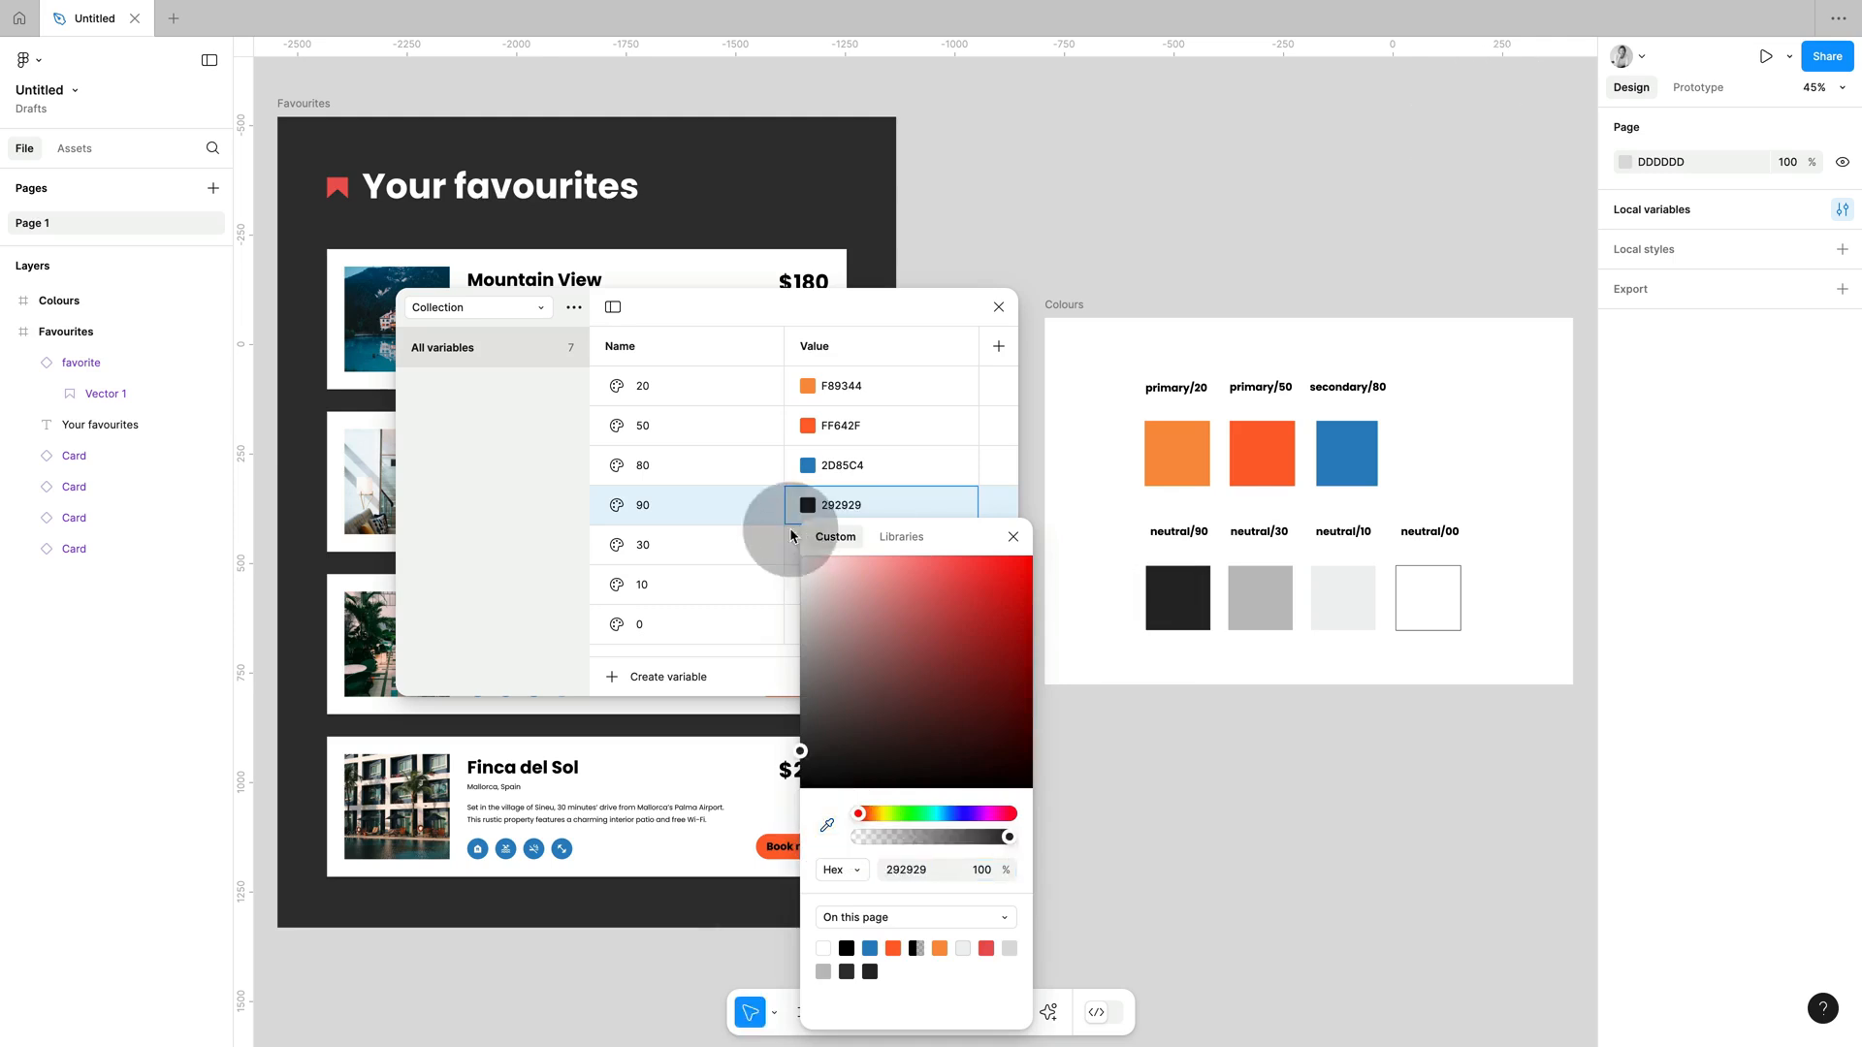
{"action": "left_click", "coordinate": [791, 543]}
- Set color variable 30 to the grey sampled from the neutral/30 swatch
{"action": "left_click", "coordinate": [810, 545]}
{"action": "left_click", "coordinate": [827, 827]}
{"action": "left_click", "coordinate": [1260, 598]}
{"action": "left_click", "coordinate": [790, 582]}
- Set color variable 10 to F1F1F1 by sampling the neutral/10 swatch
{"action": "left_click", "coordinate": [808, 585]}
{"action": "left_click", "coordinate": [827, 825]}
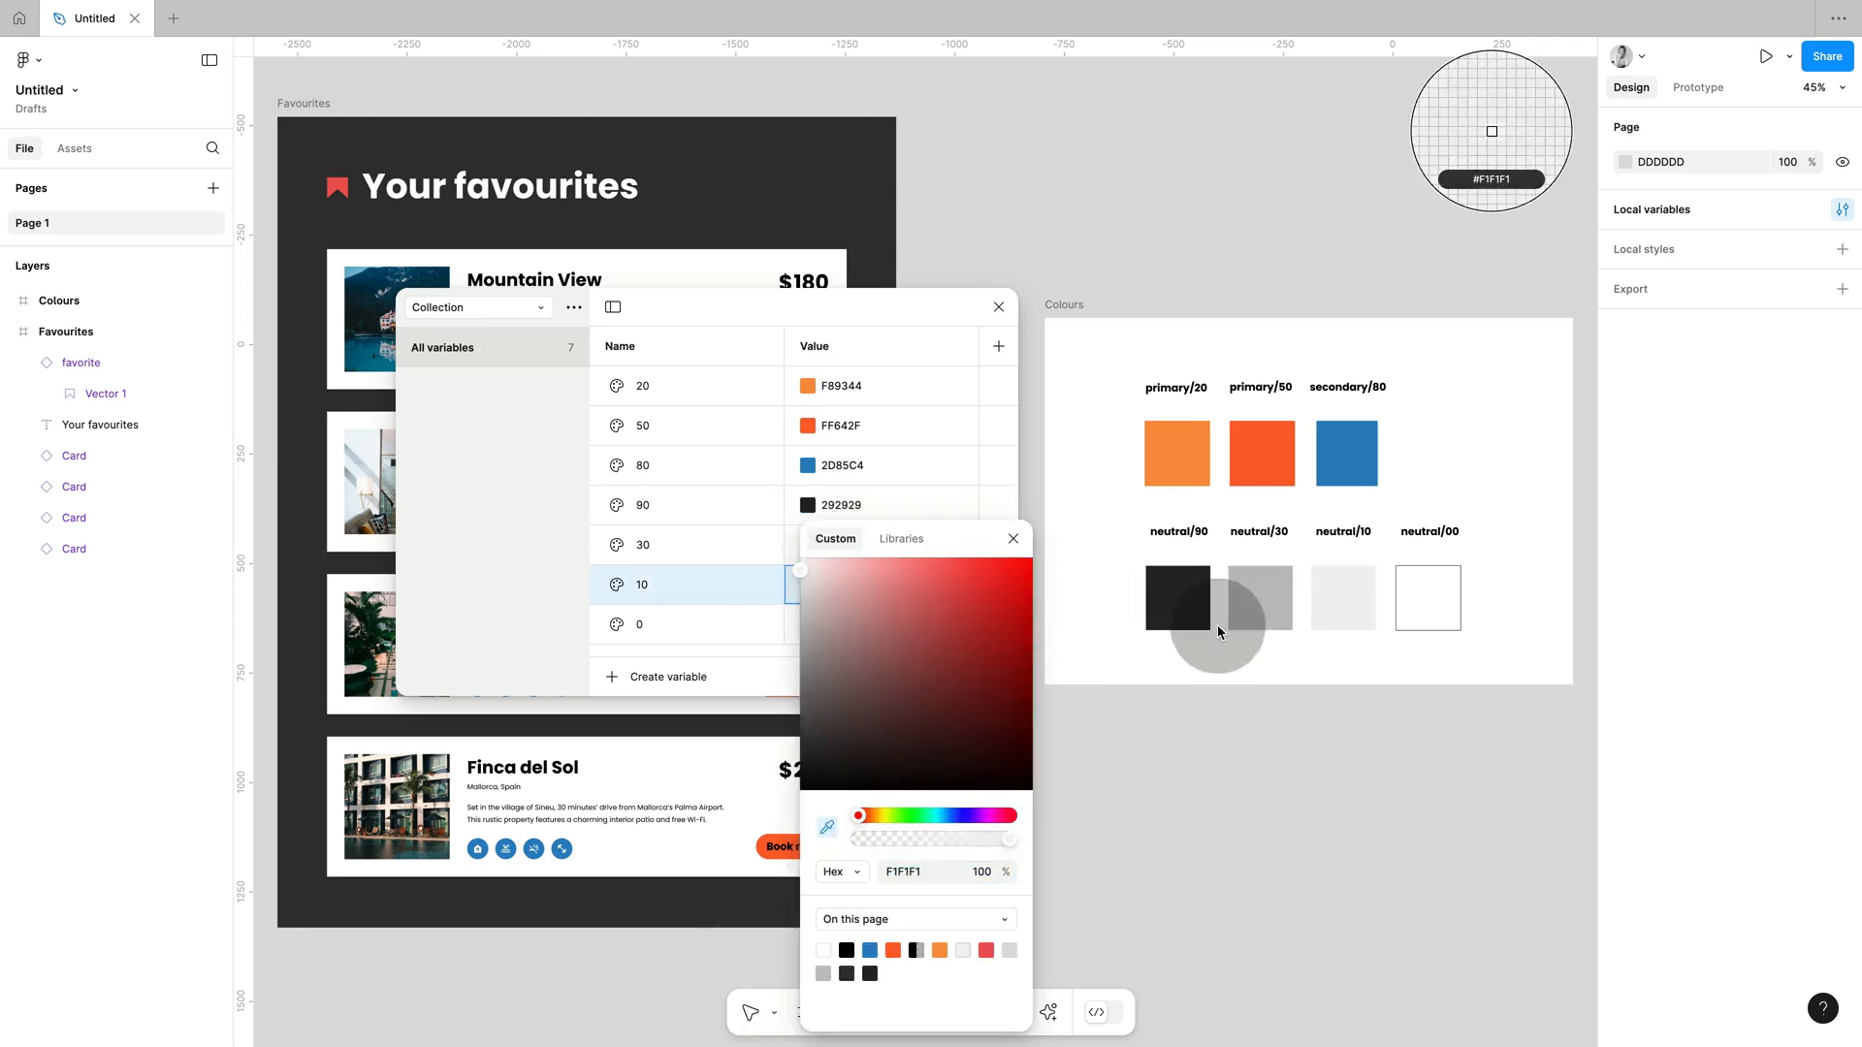
{"action": "left_click", "coordinate": [1343, 597]}
{"action": "left_click", "coordinate": [805, 623]}
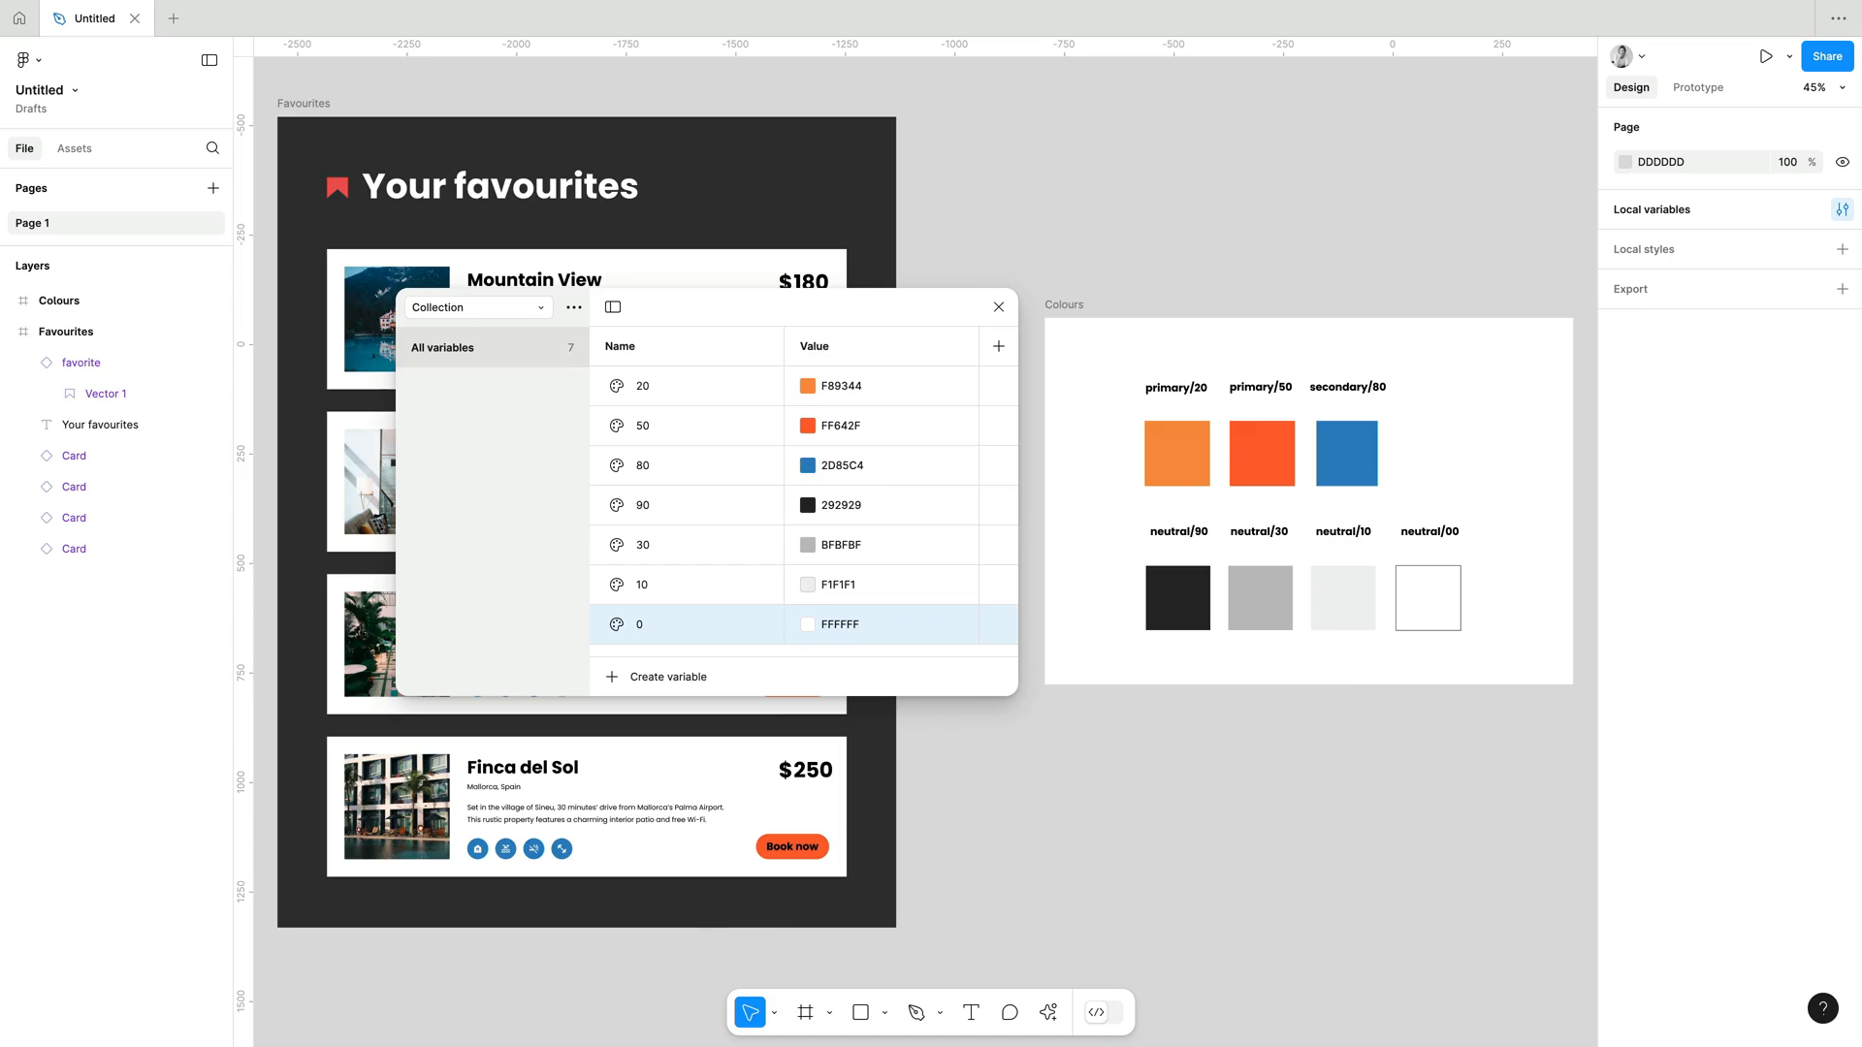
{"action": "left_click", "coordinate": [780, 429]}
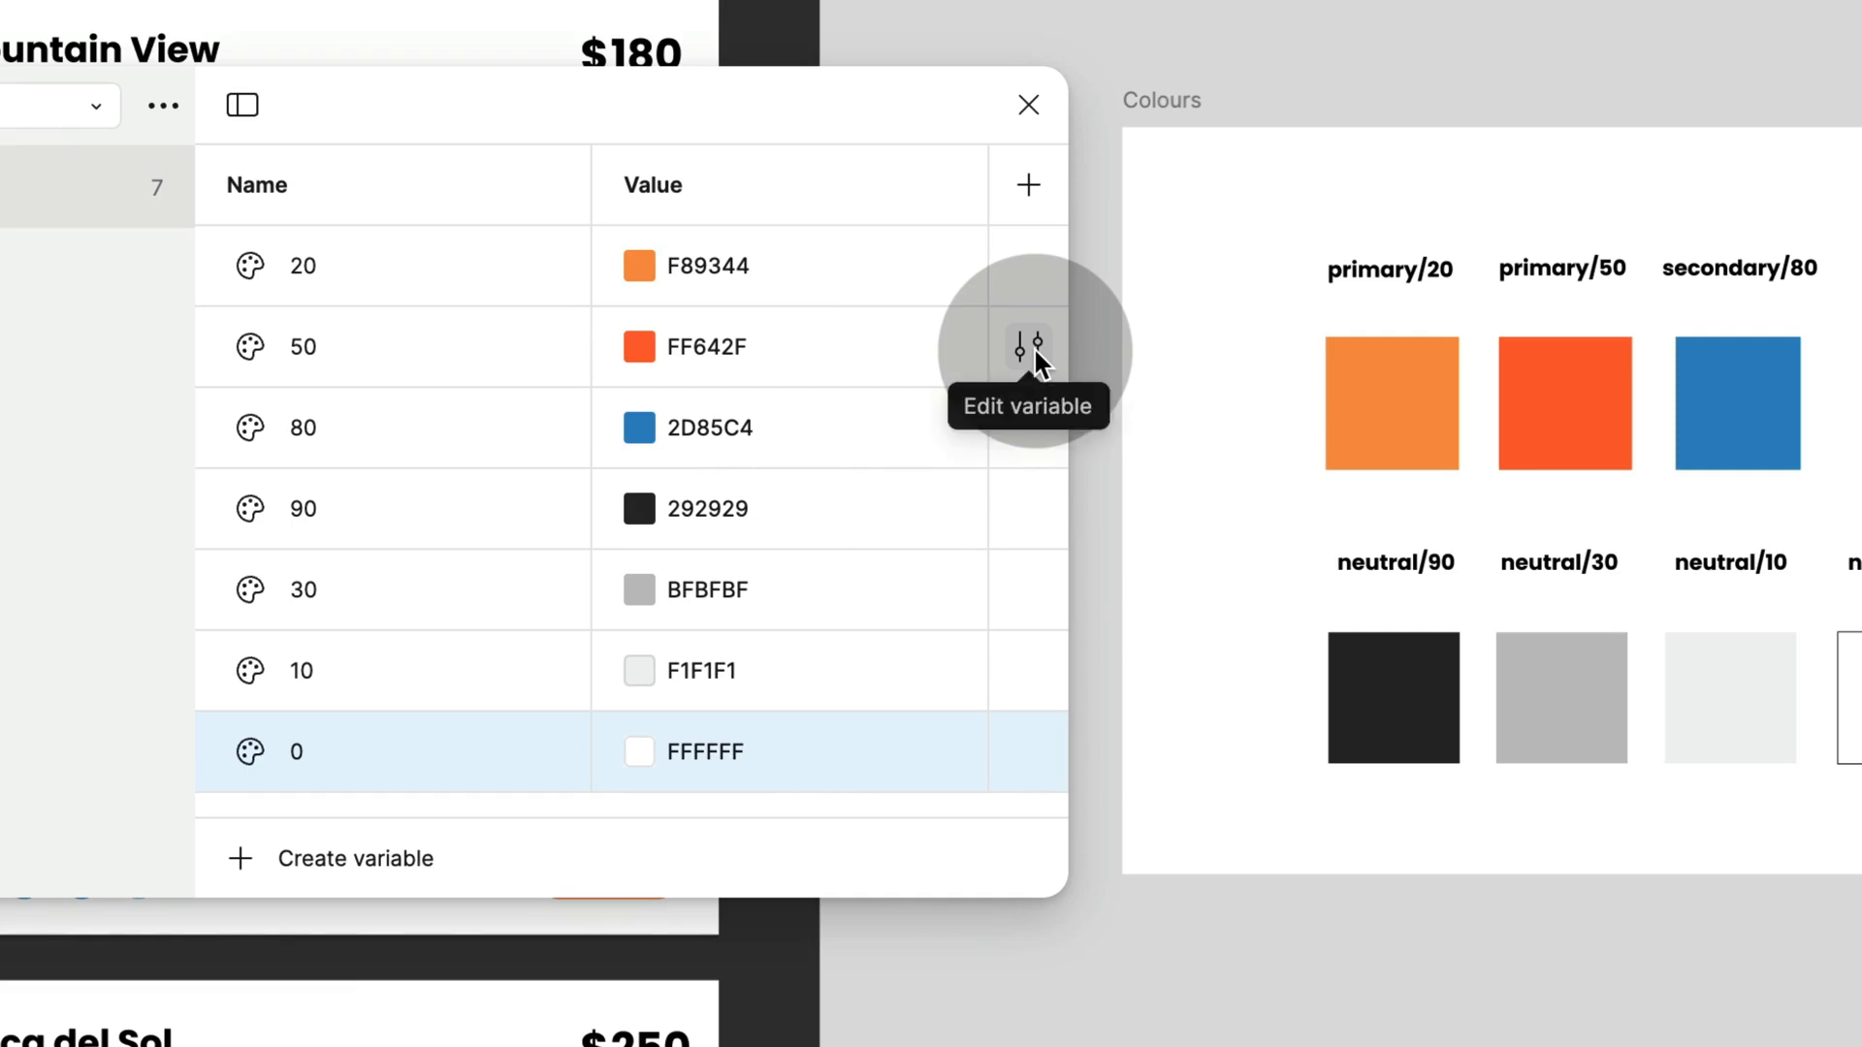
- Examine the color scope options of variable 20 and close the variables window
{"action": "left_click", "coordinate": [1030, 278]}
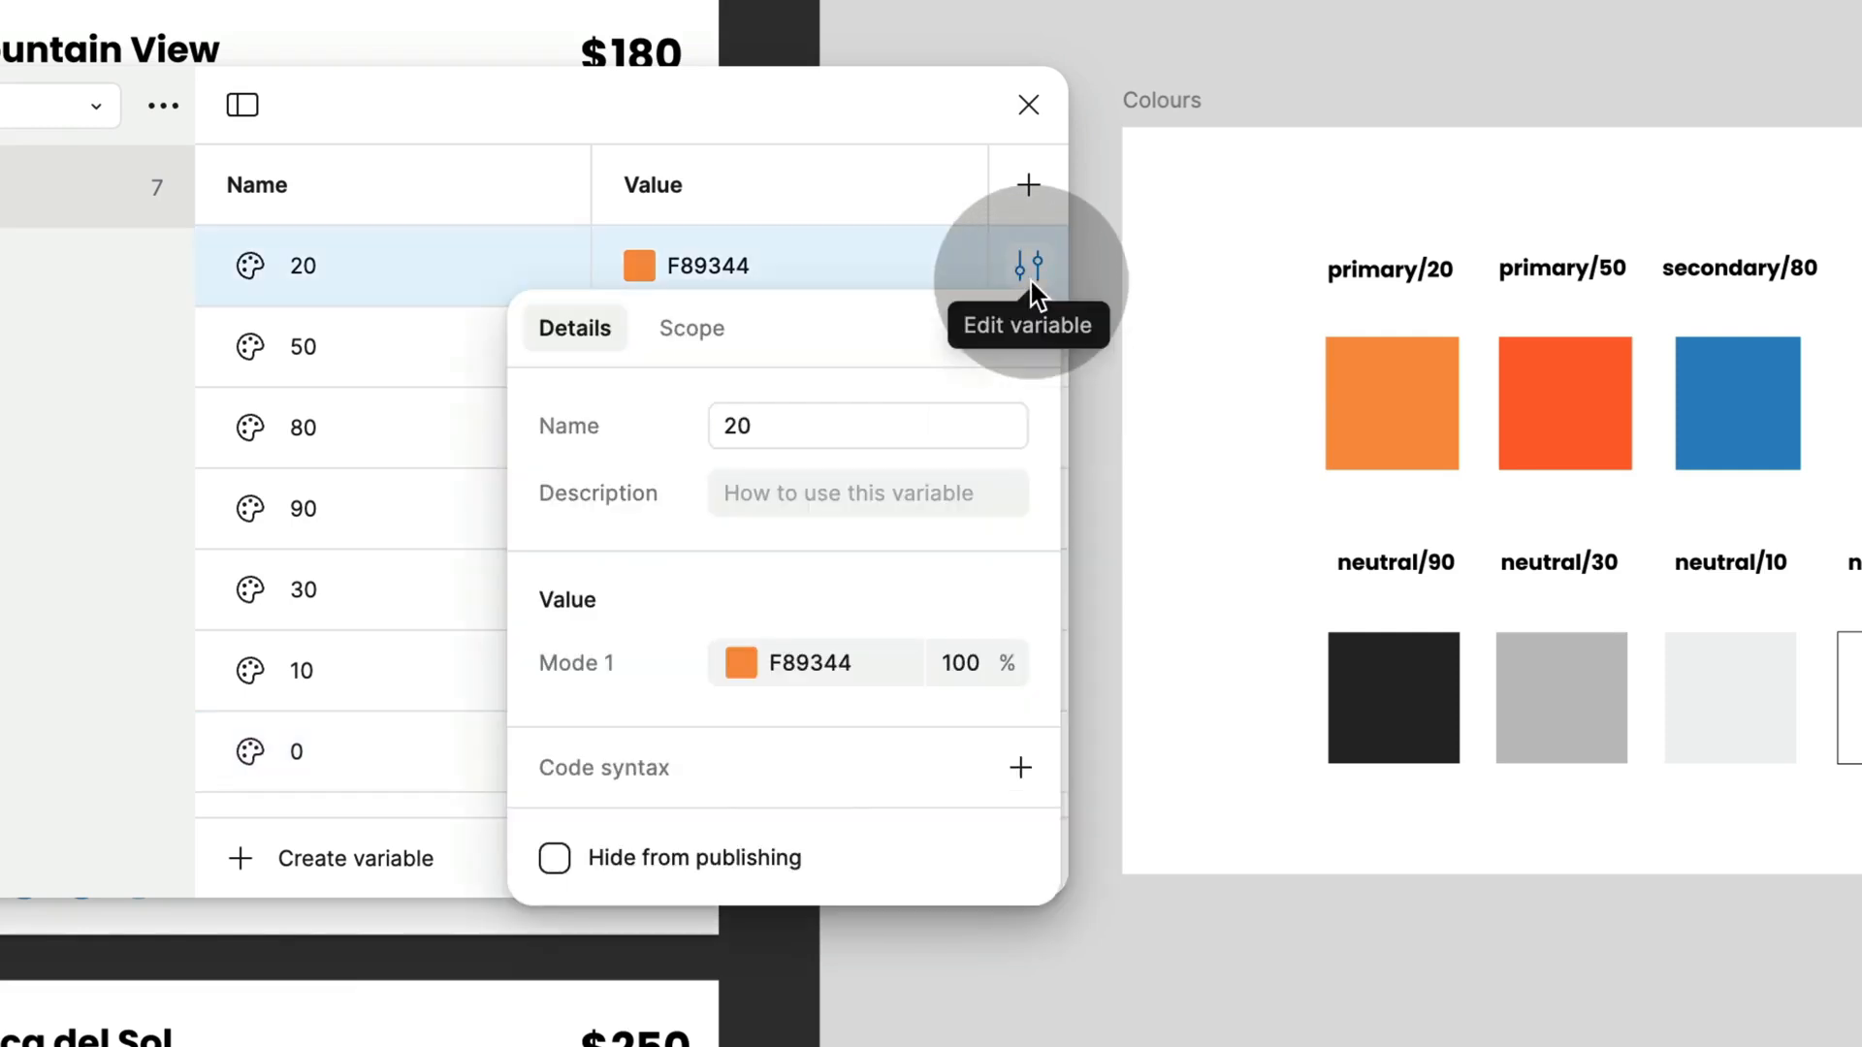
{"action": "left_click", "coordinate": [697, 328]}
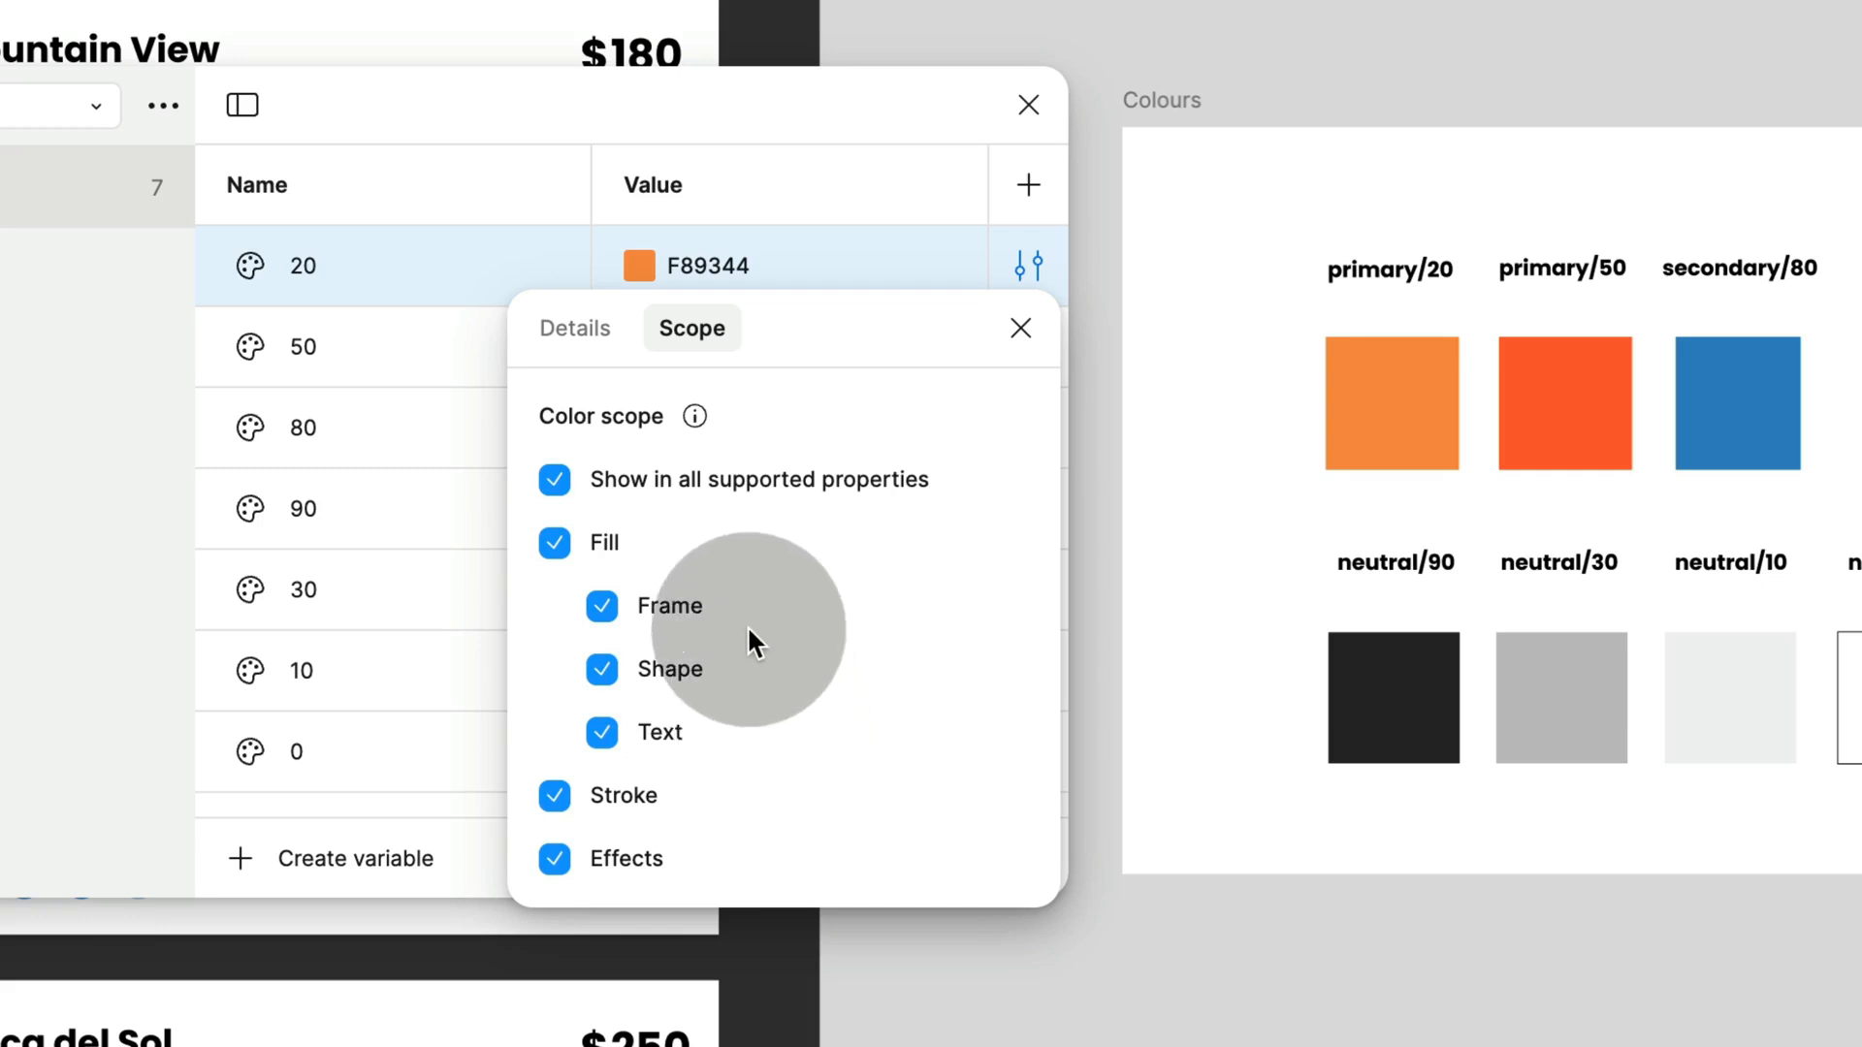
{"action": "left_click", "coordinate": [567, 479]}
{"action": "left_click", "coordinate": [566, 480]}
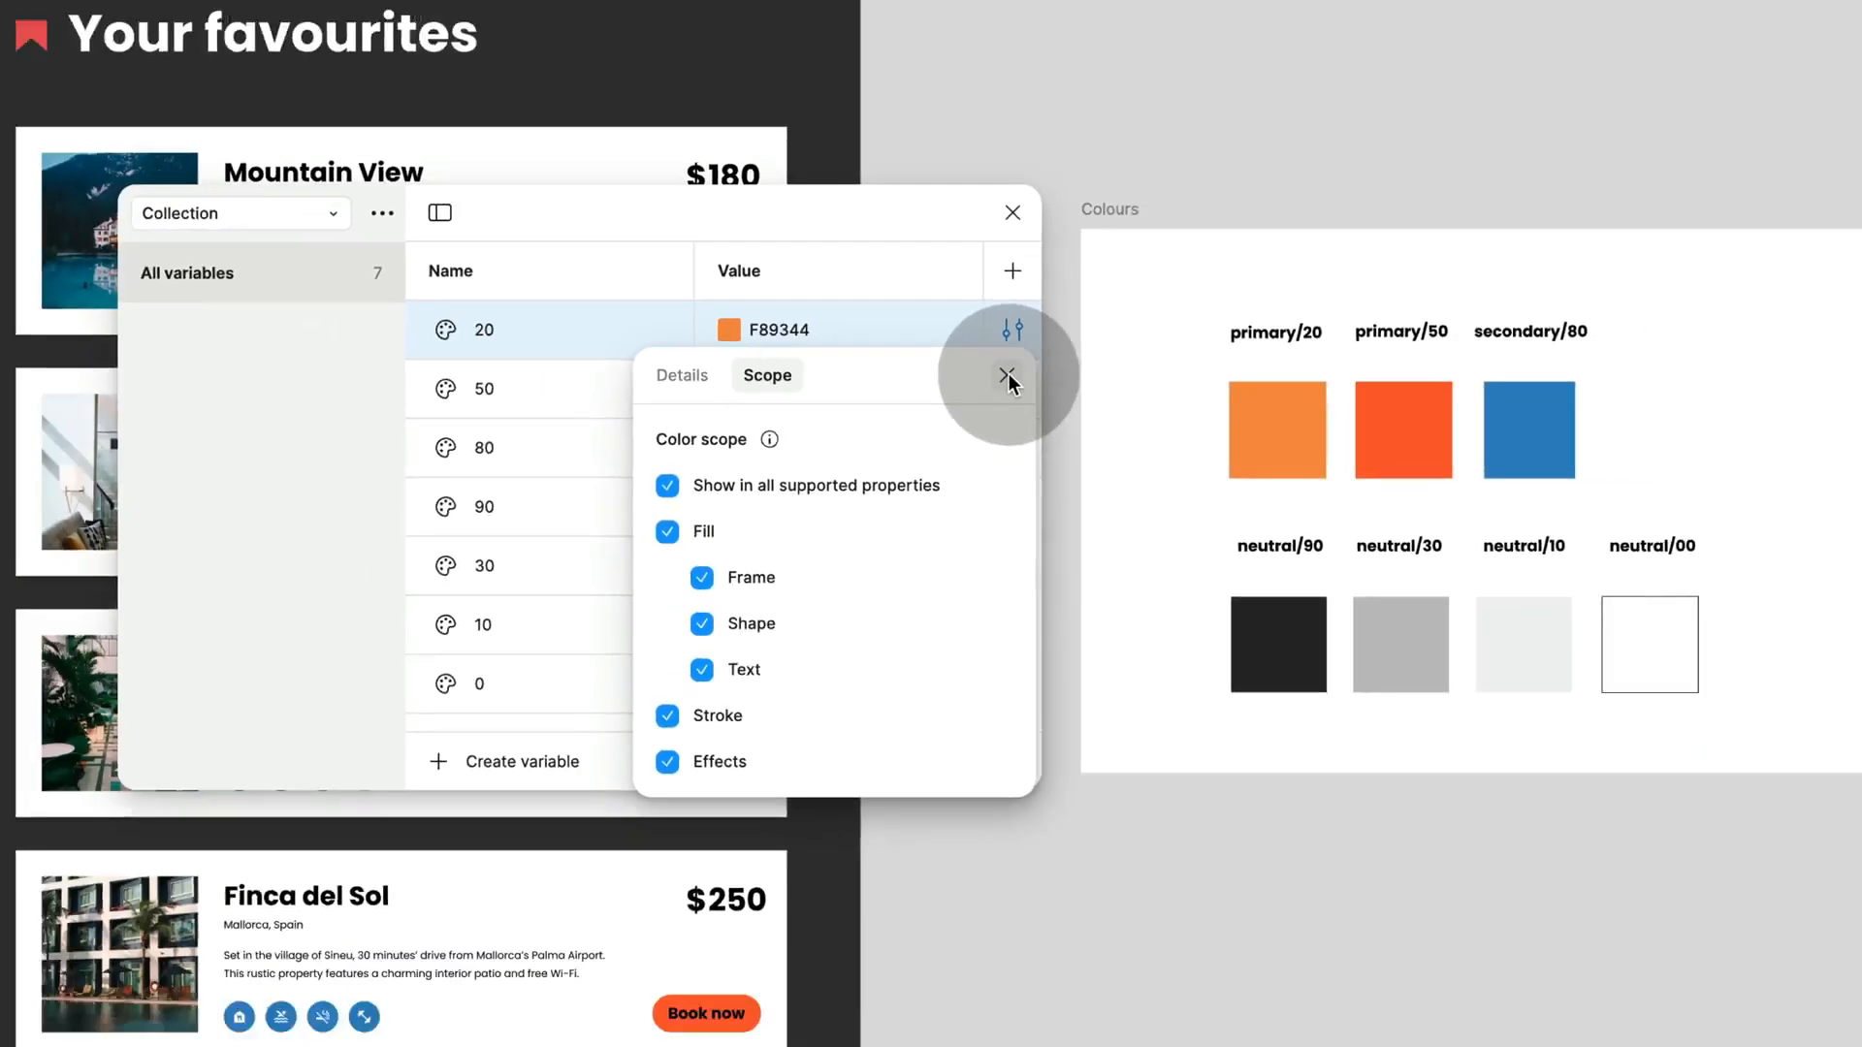
{"action": "left_click", "coordinate": [1029, 267]}
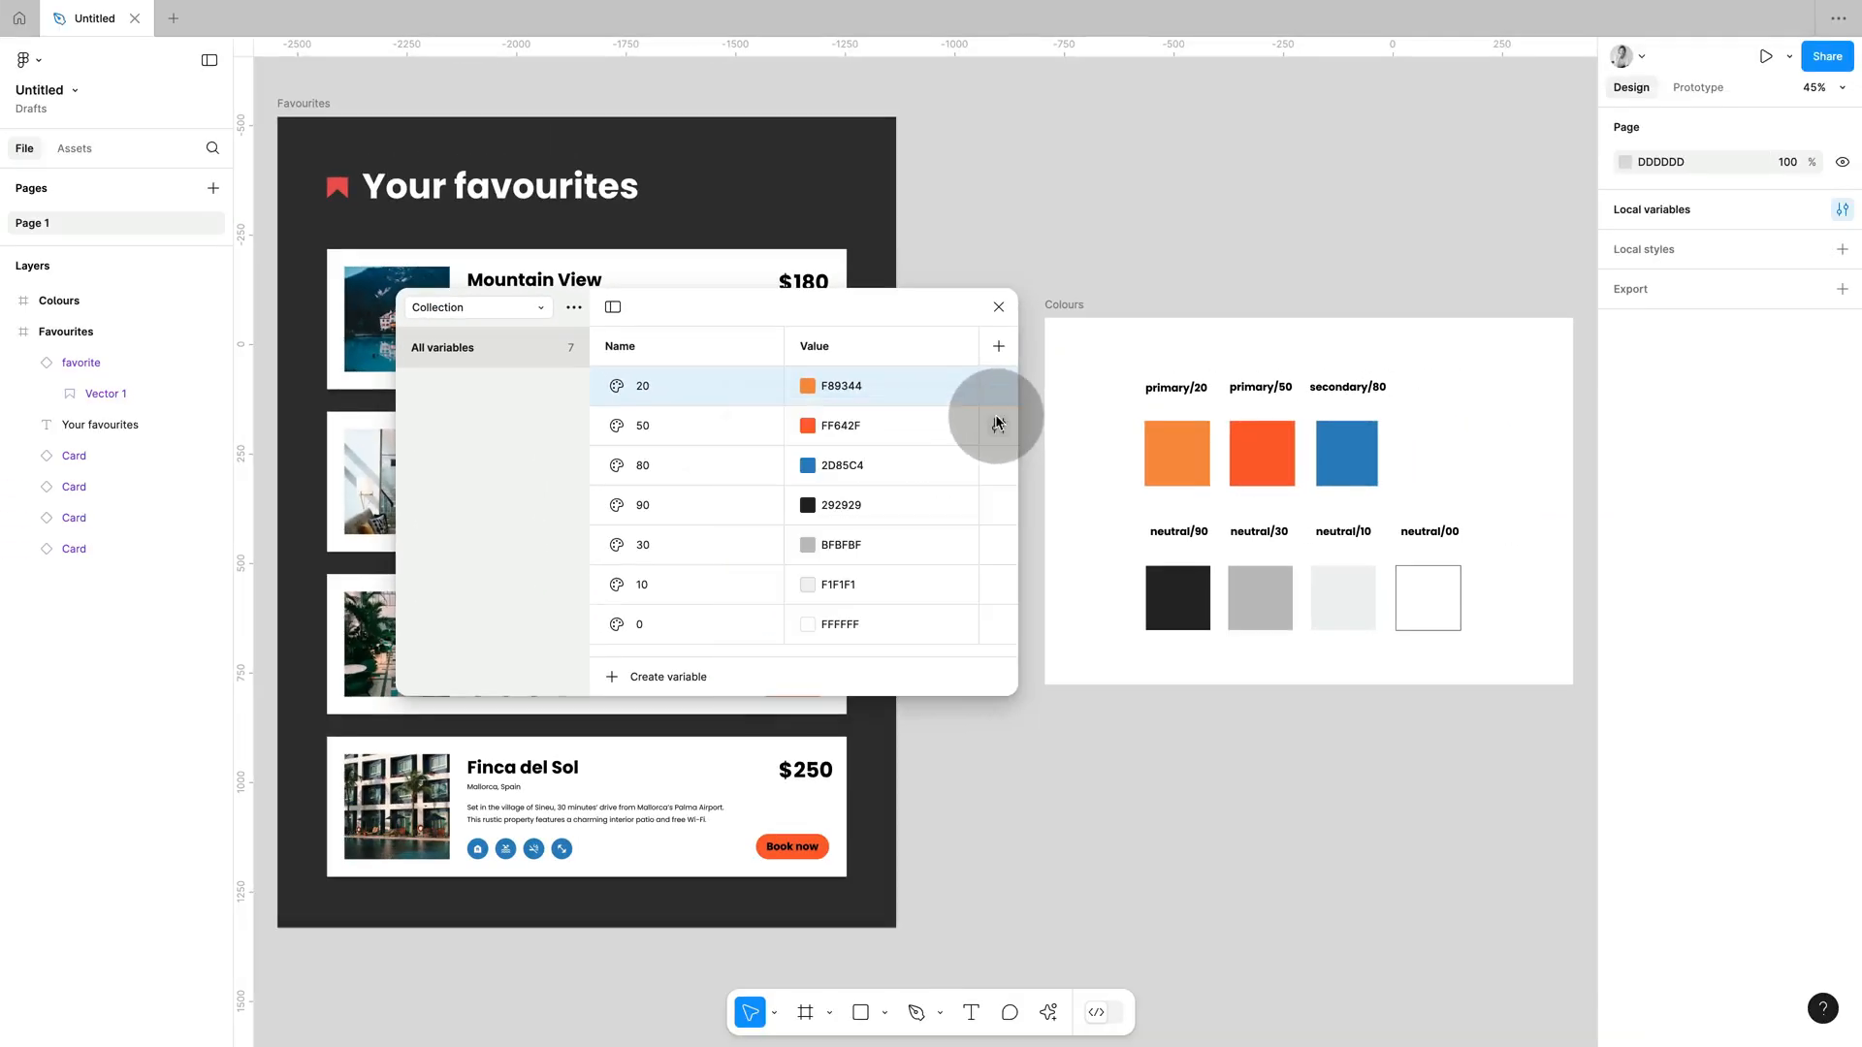
{"action": "left_click", "coordinate": [999, 307]}
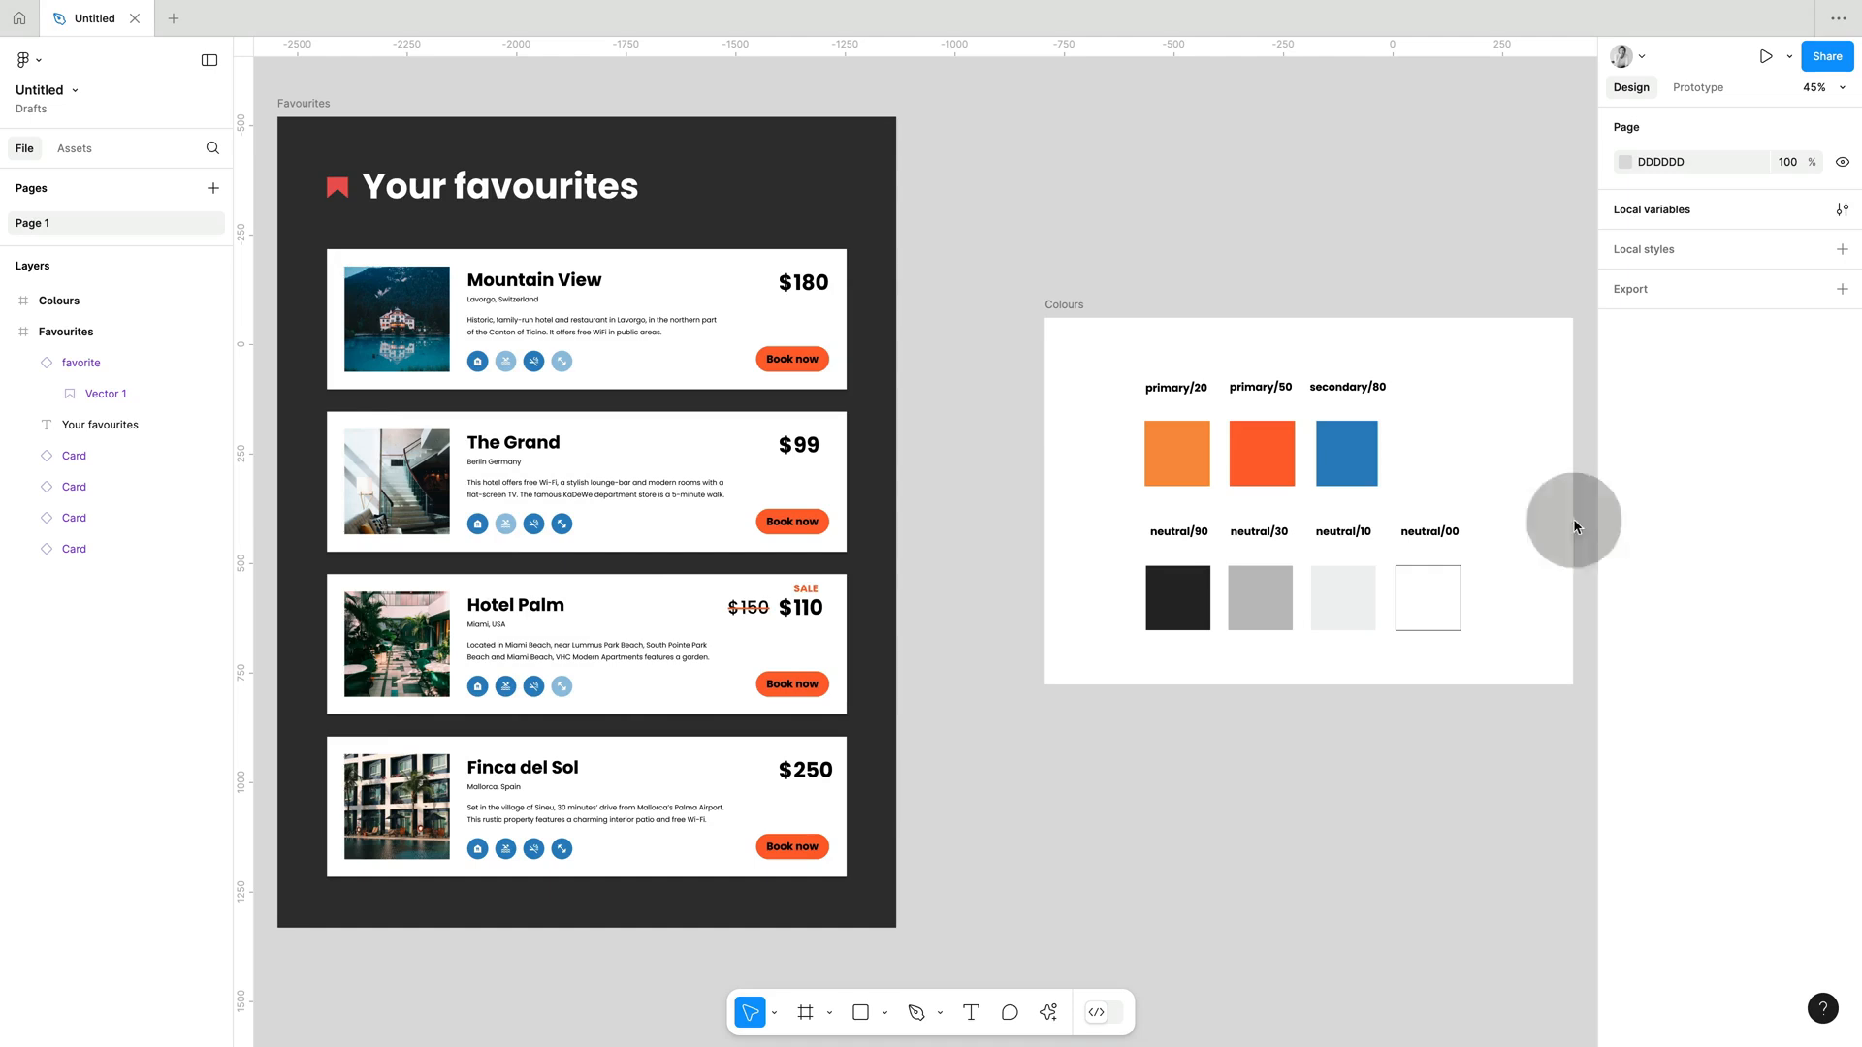
- Apply color variable 50 to the fill of the bookmark icon beside the Your favourites heading
{"action": "left_click", "coordinate": [345, 191]}
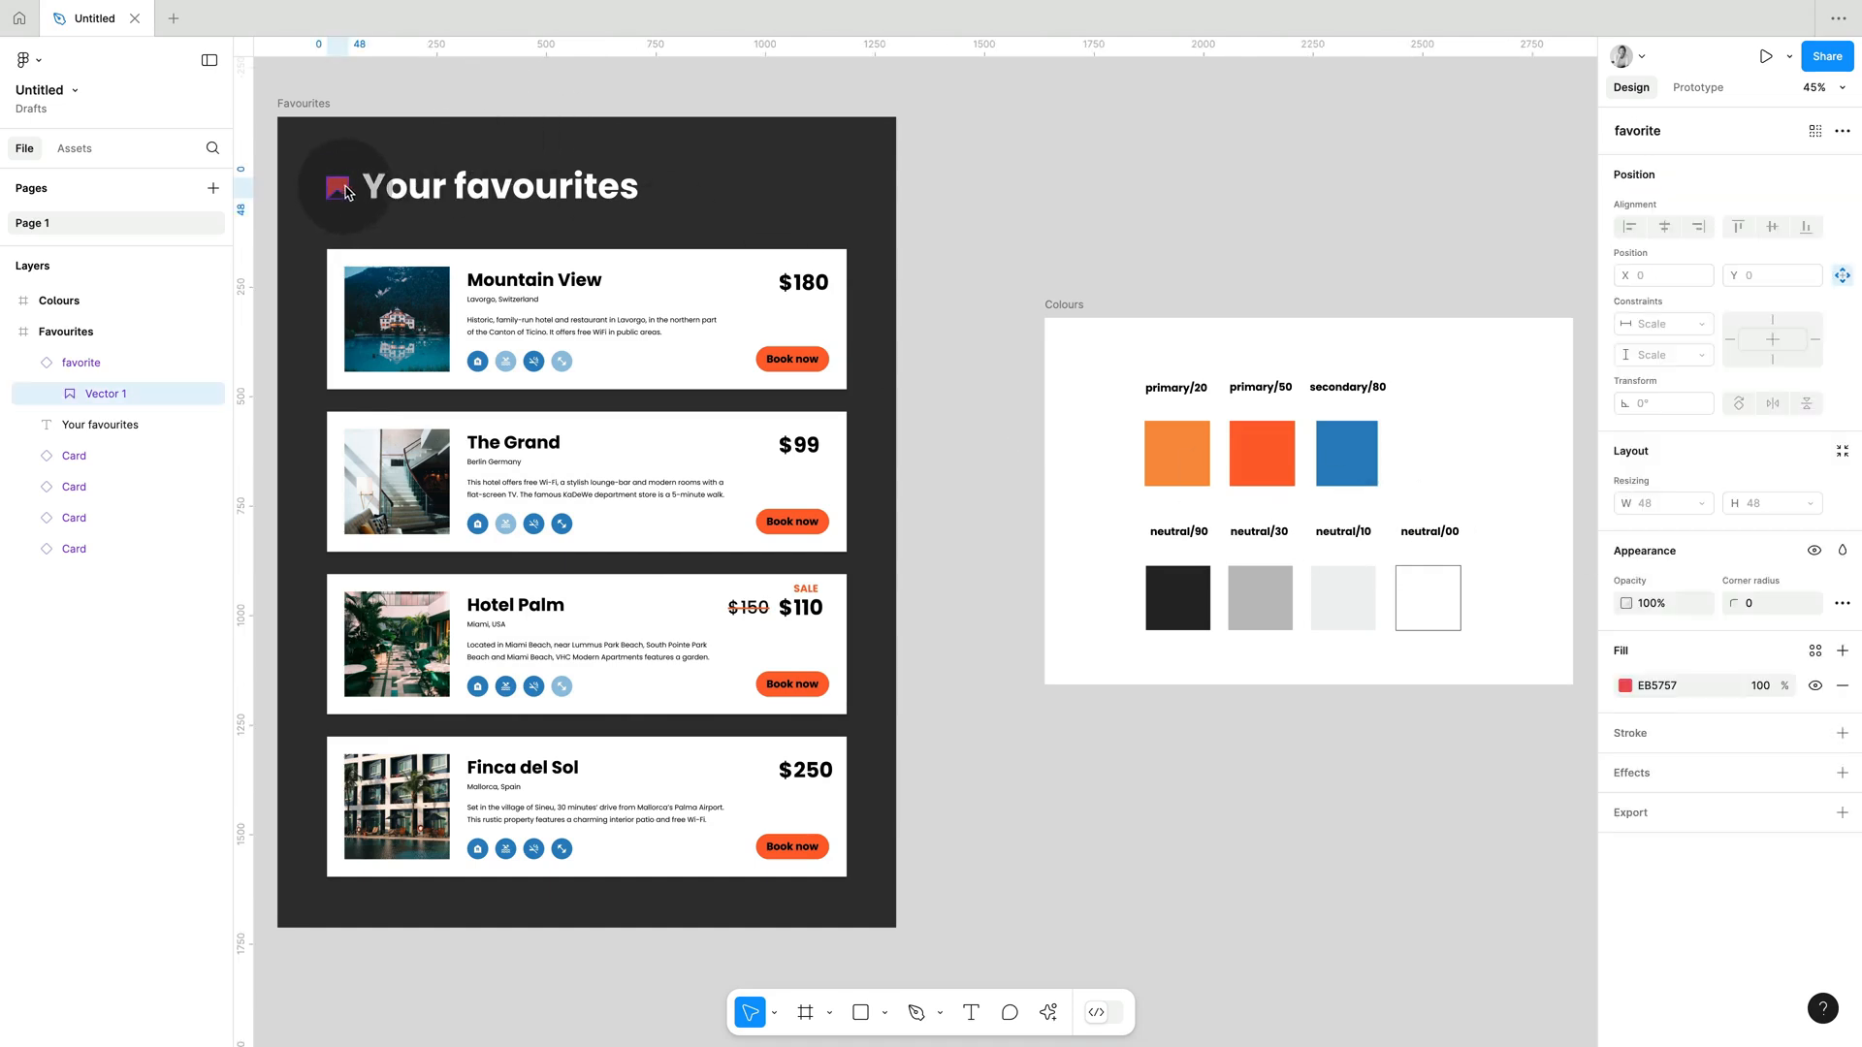
{"action": "left_click", "coordinate": [339, 186]}
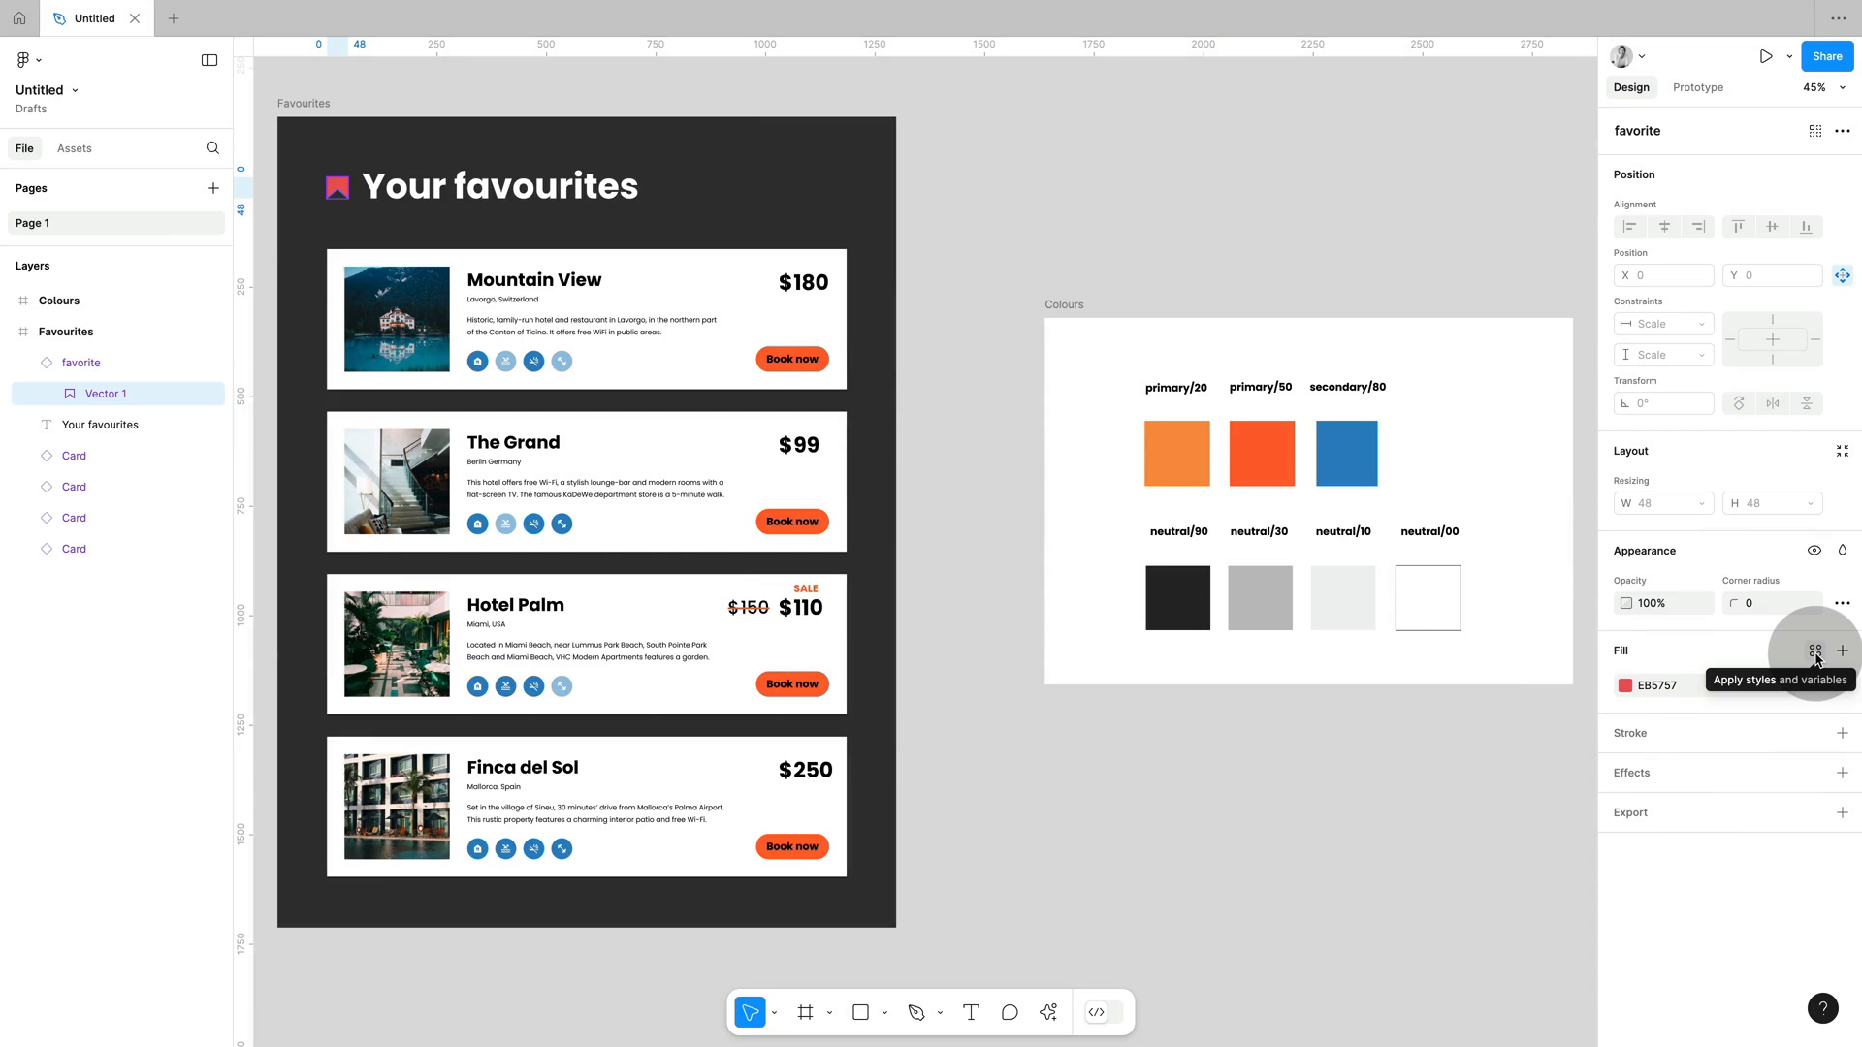
{"action": "left_click", "coordinate": [1816, 659]}
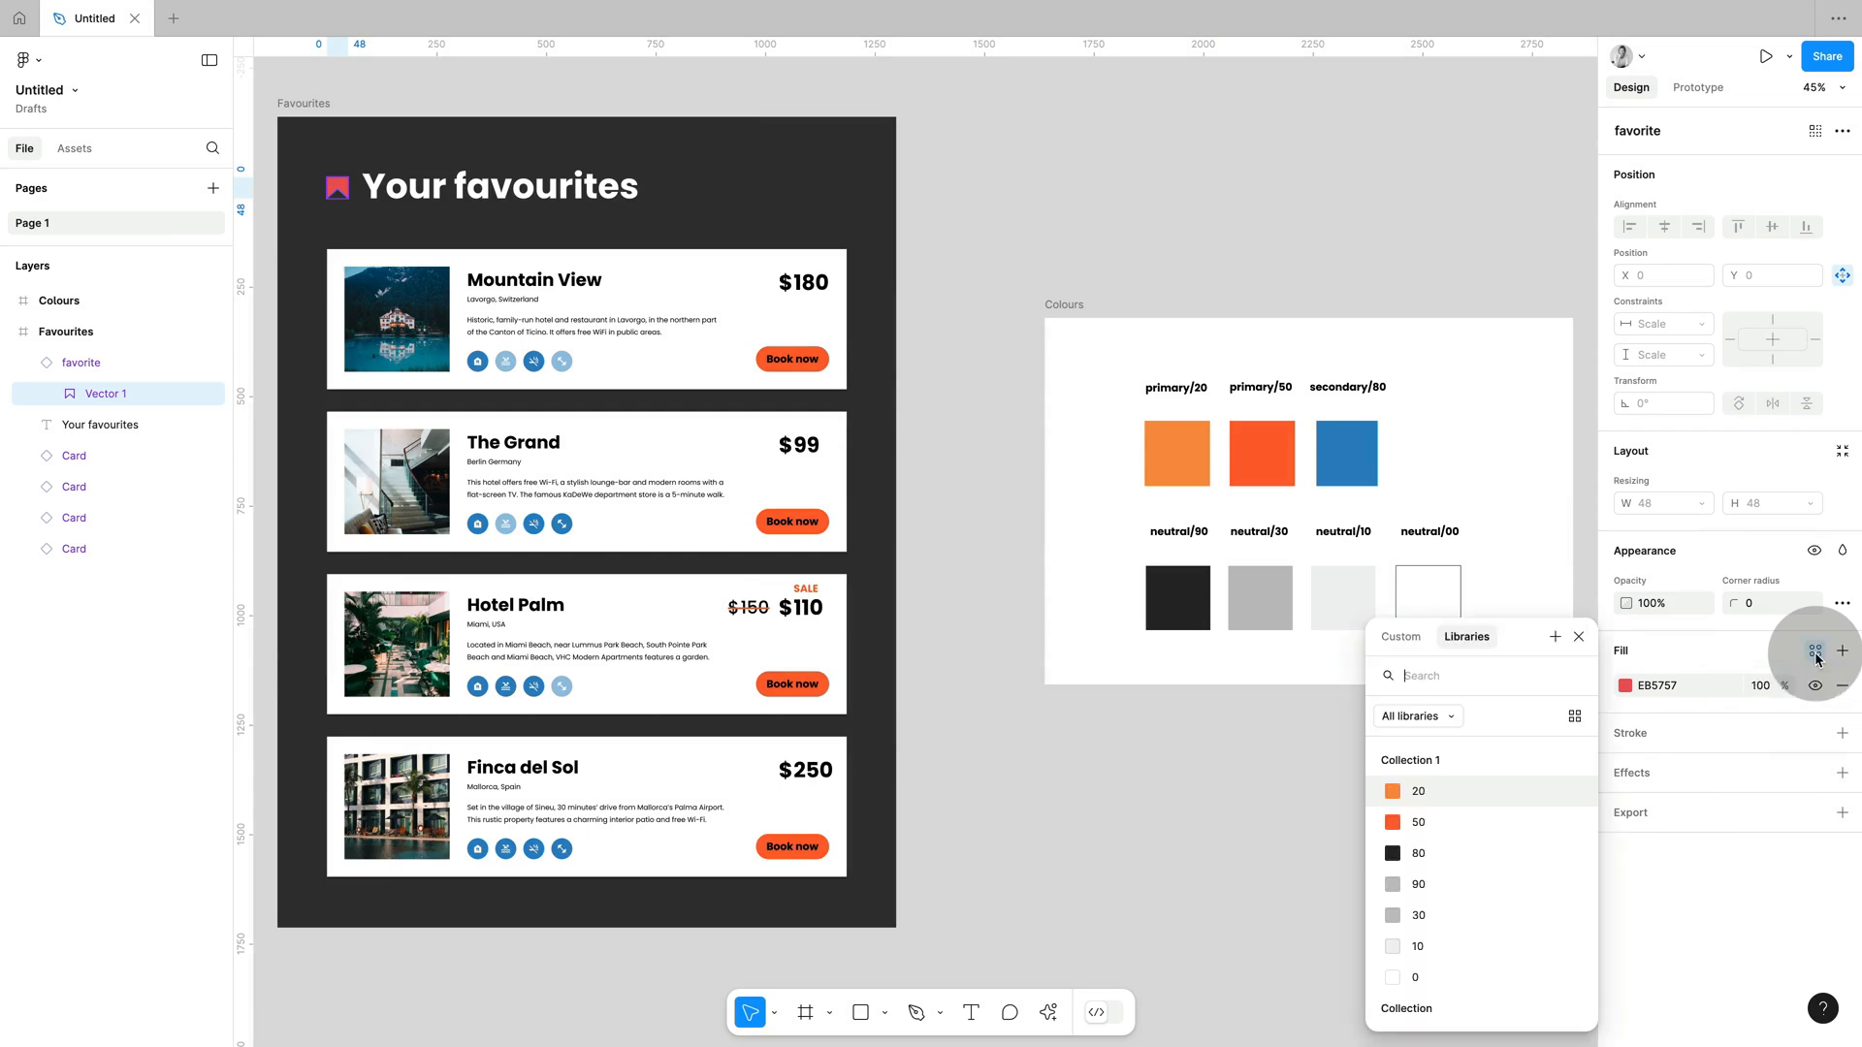
{"action": "left_click", "coordinate": [1423, 830]}
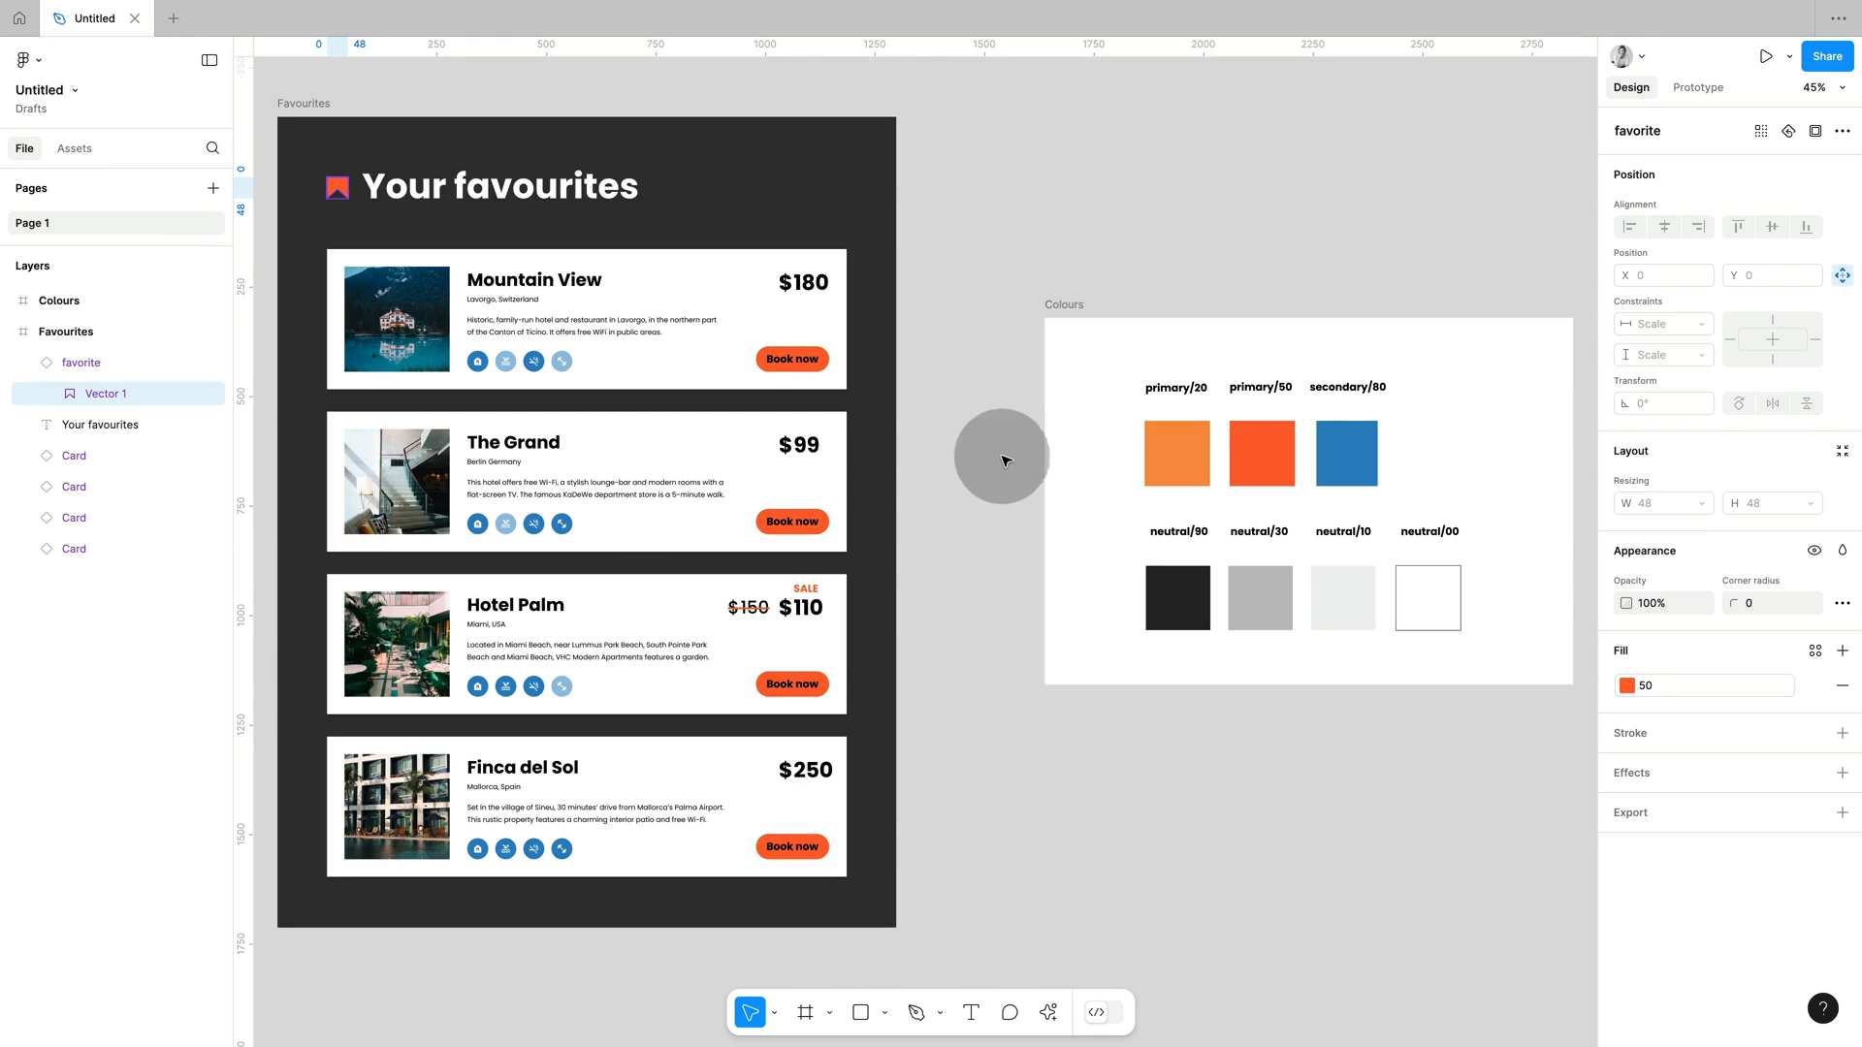
{"action": "left_click", "coordinate": [1789, 133]}
{"action": "left_click", "coordinate": [1789, 135]}
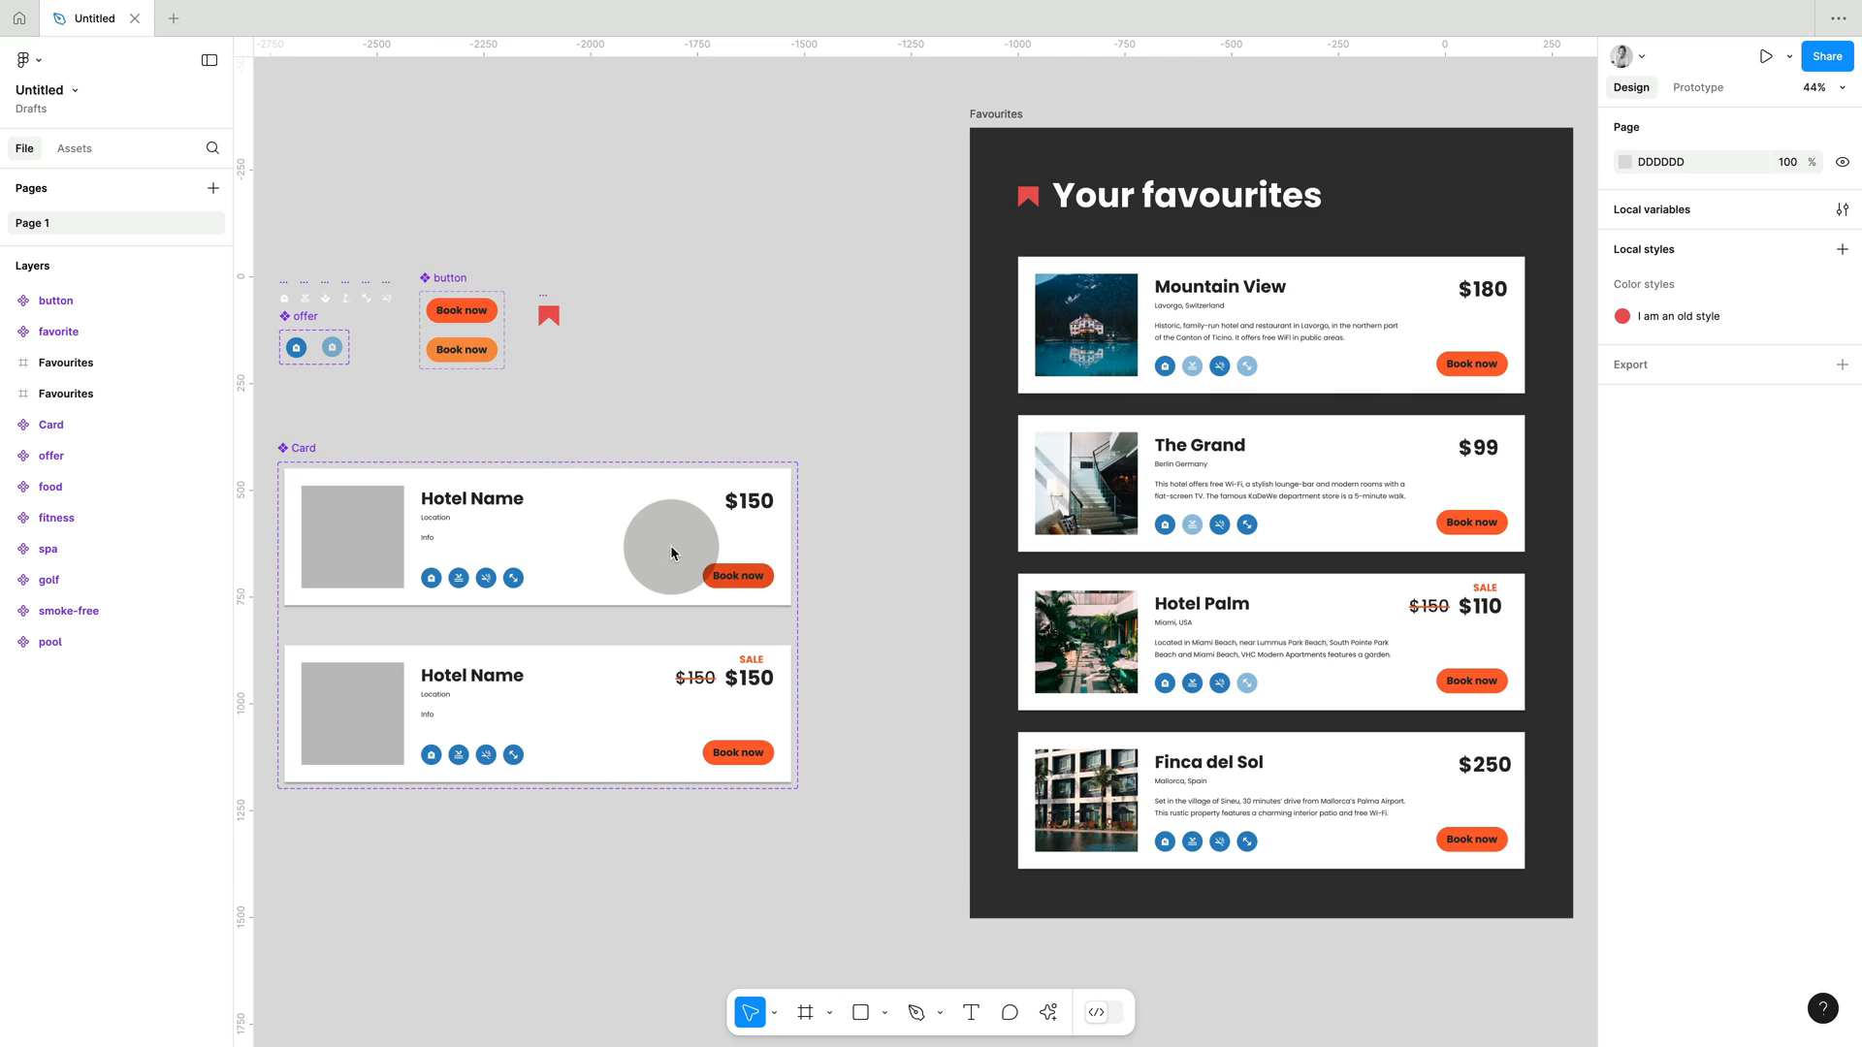
- Inspect the fill colors of both button variants, the default button's label and The Grand card's description text
{"action": "left_click", "coordinate": [476, 357]}
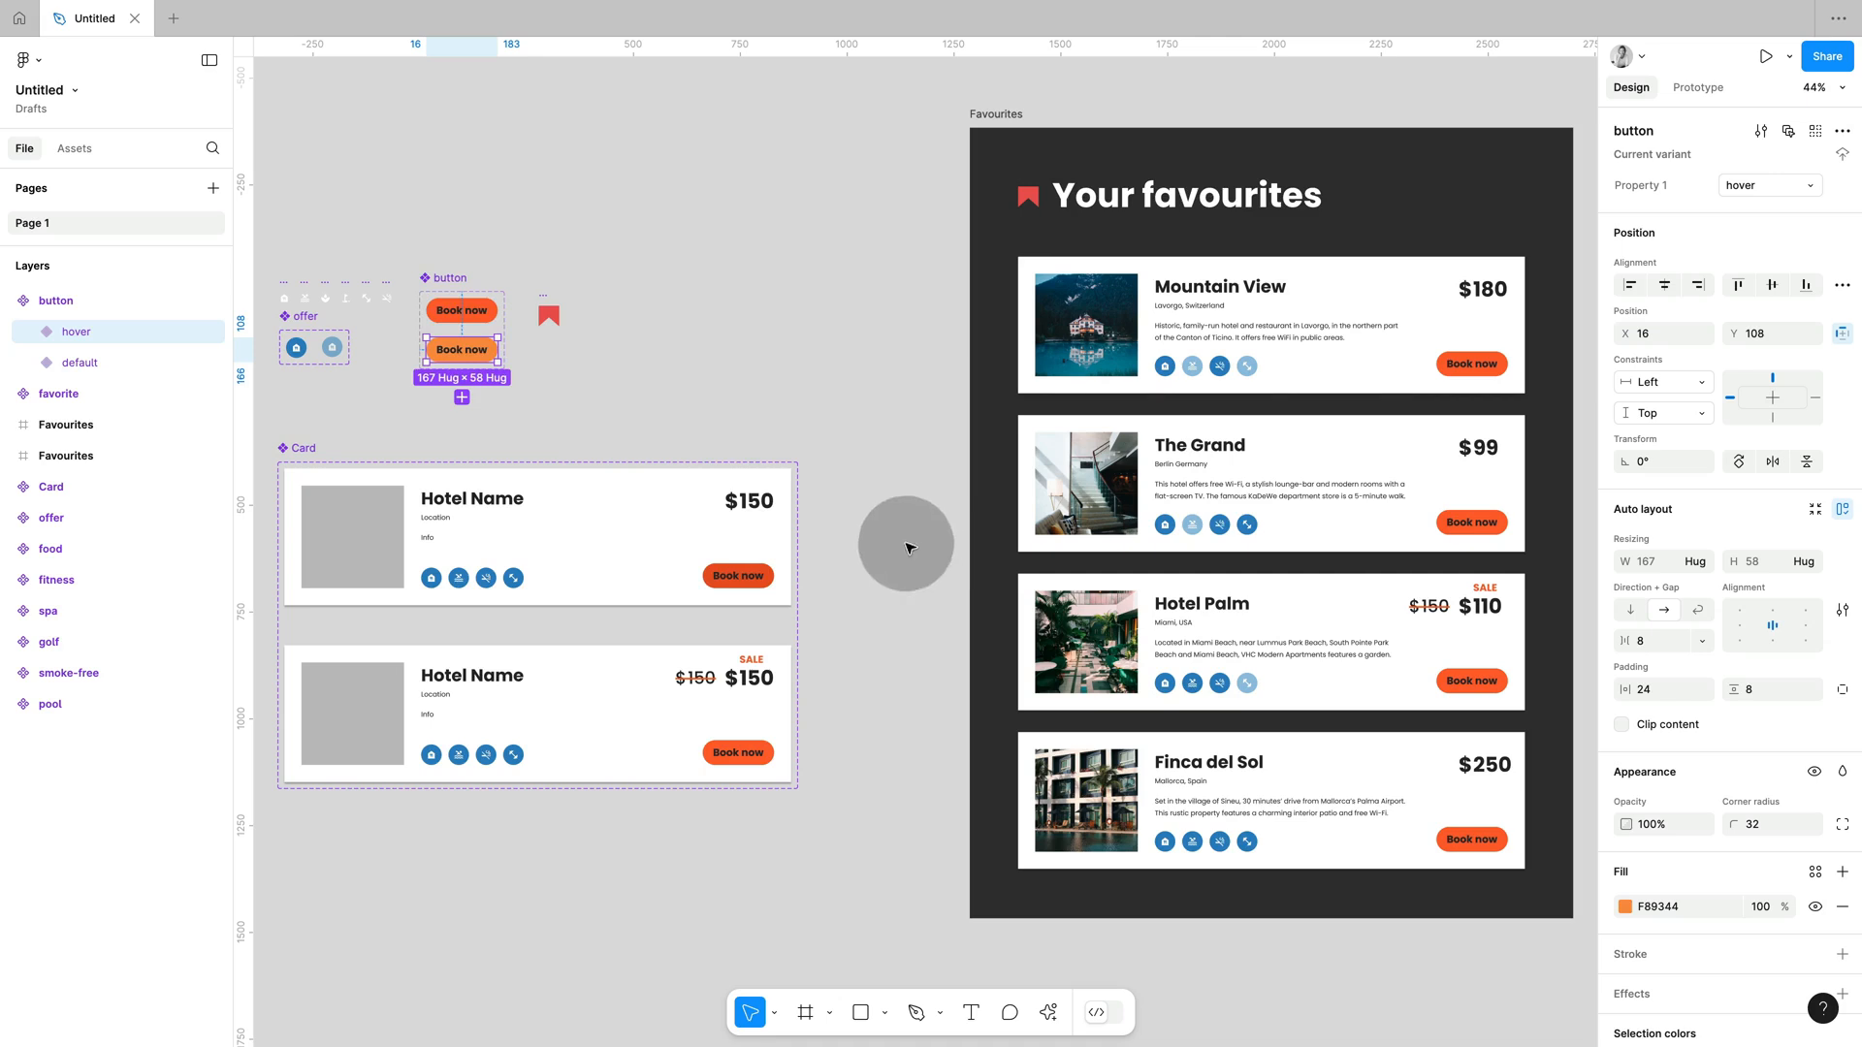
{"action": "left_click", "coordinate": [713, 428]}
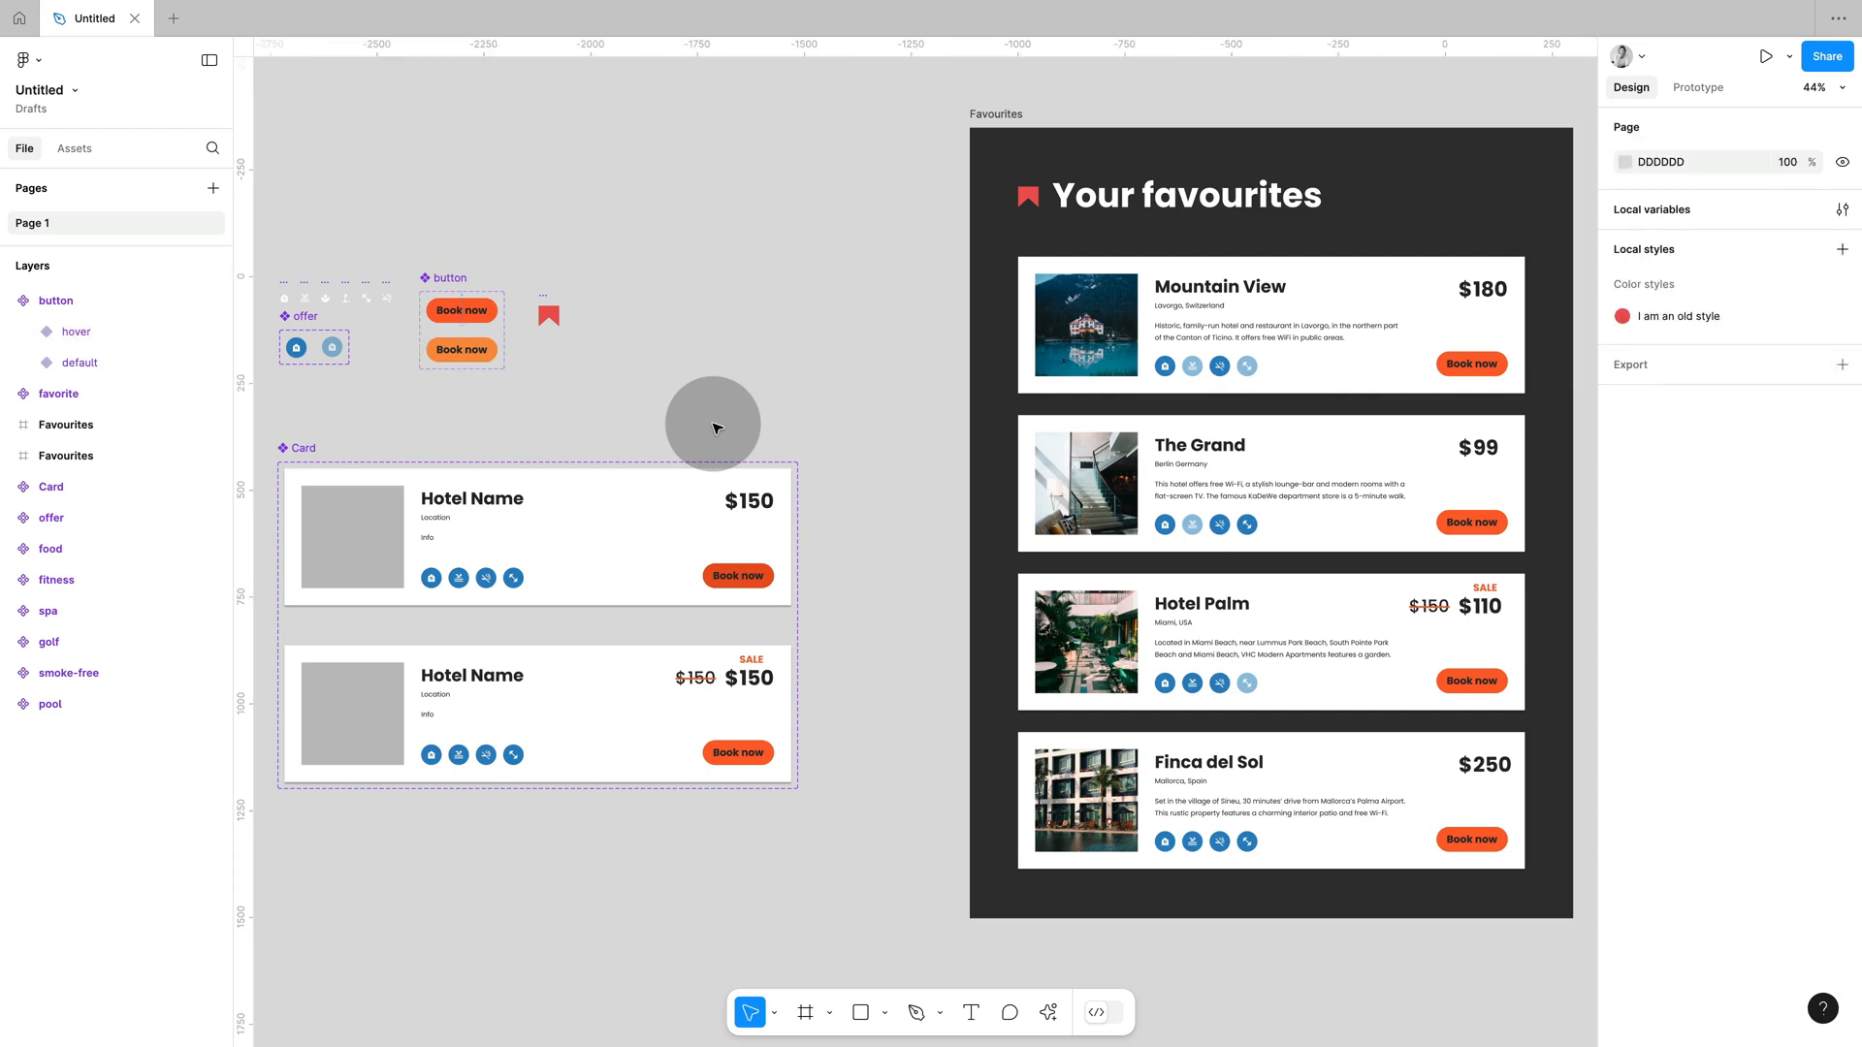
{"action": "left_click", "coordinate": [1244, 497], "text": "ctrl"}
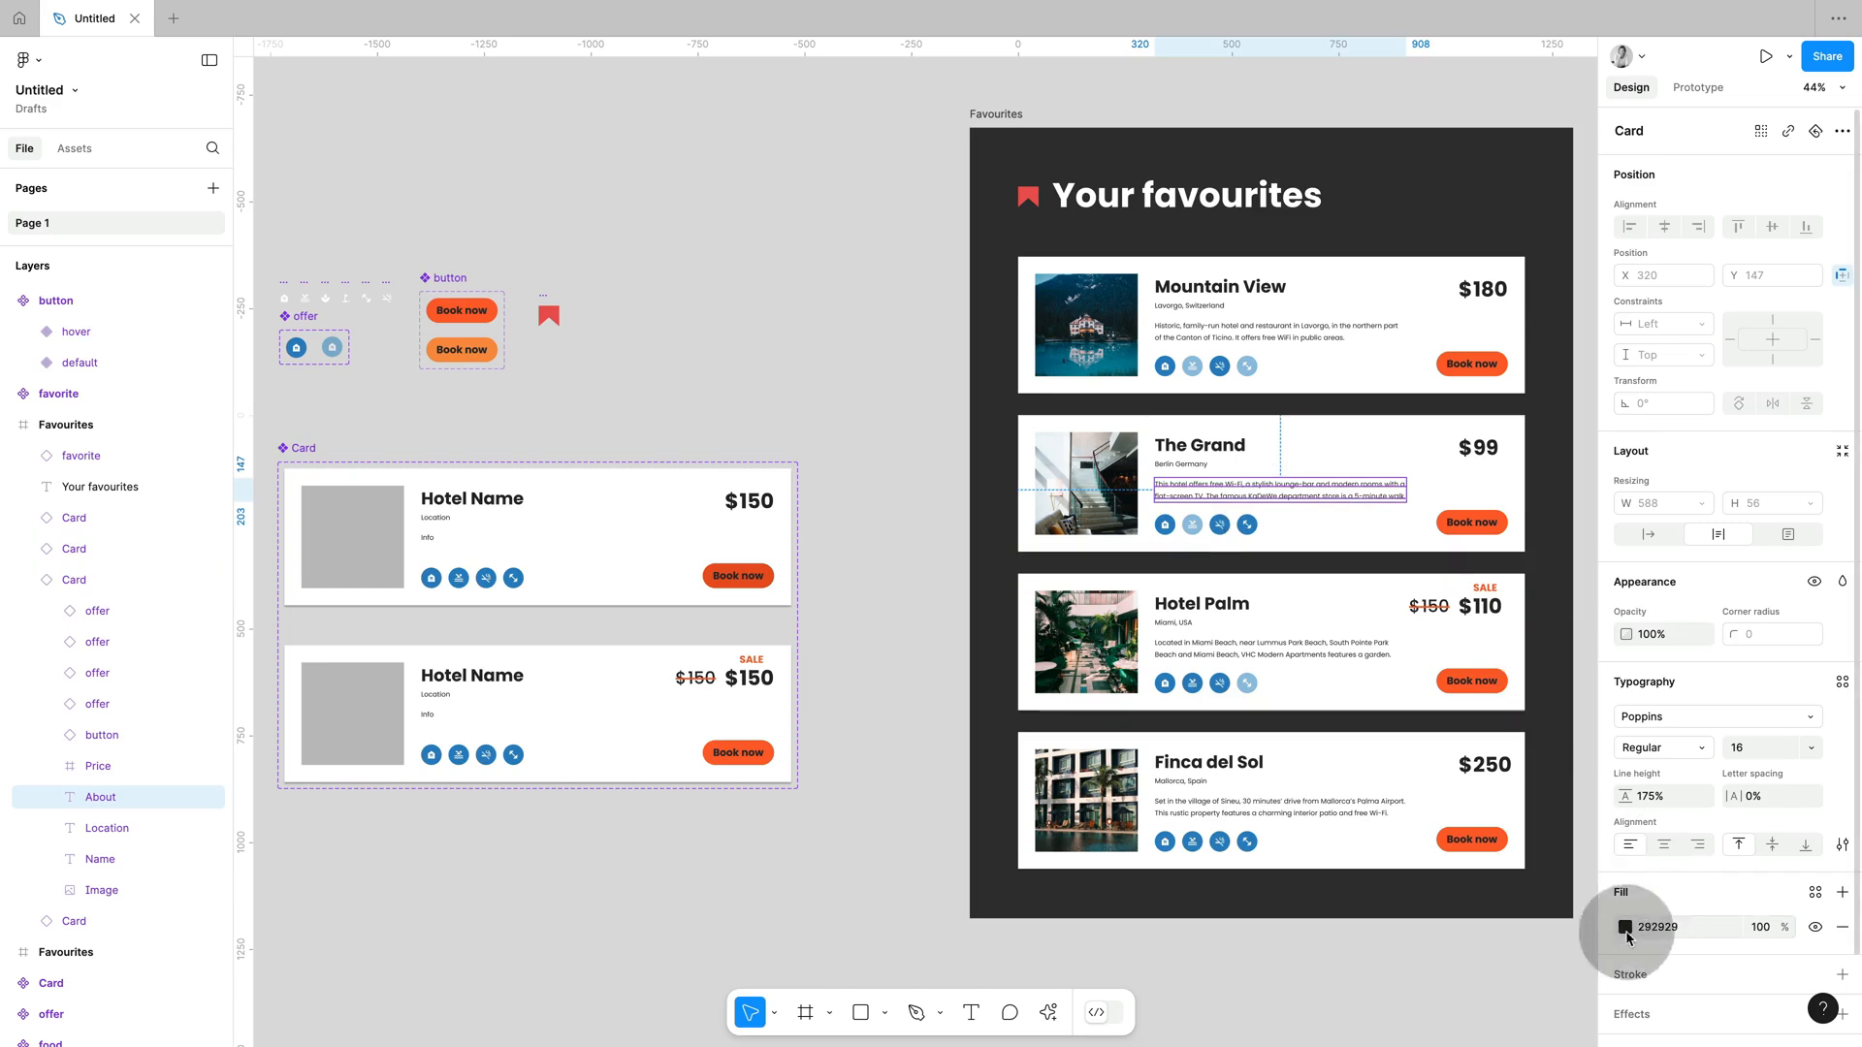
{"action": "left_click", "coordinate": [874, 367]}
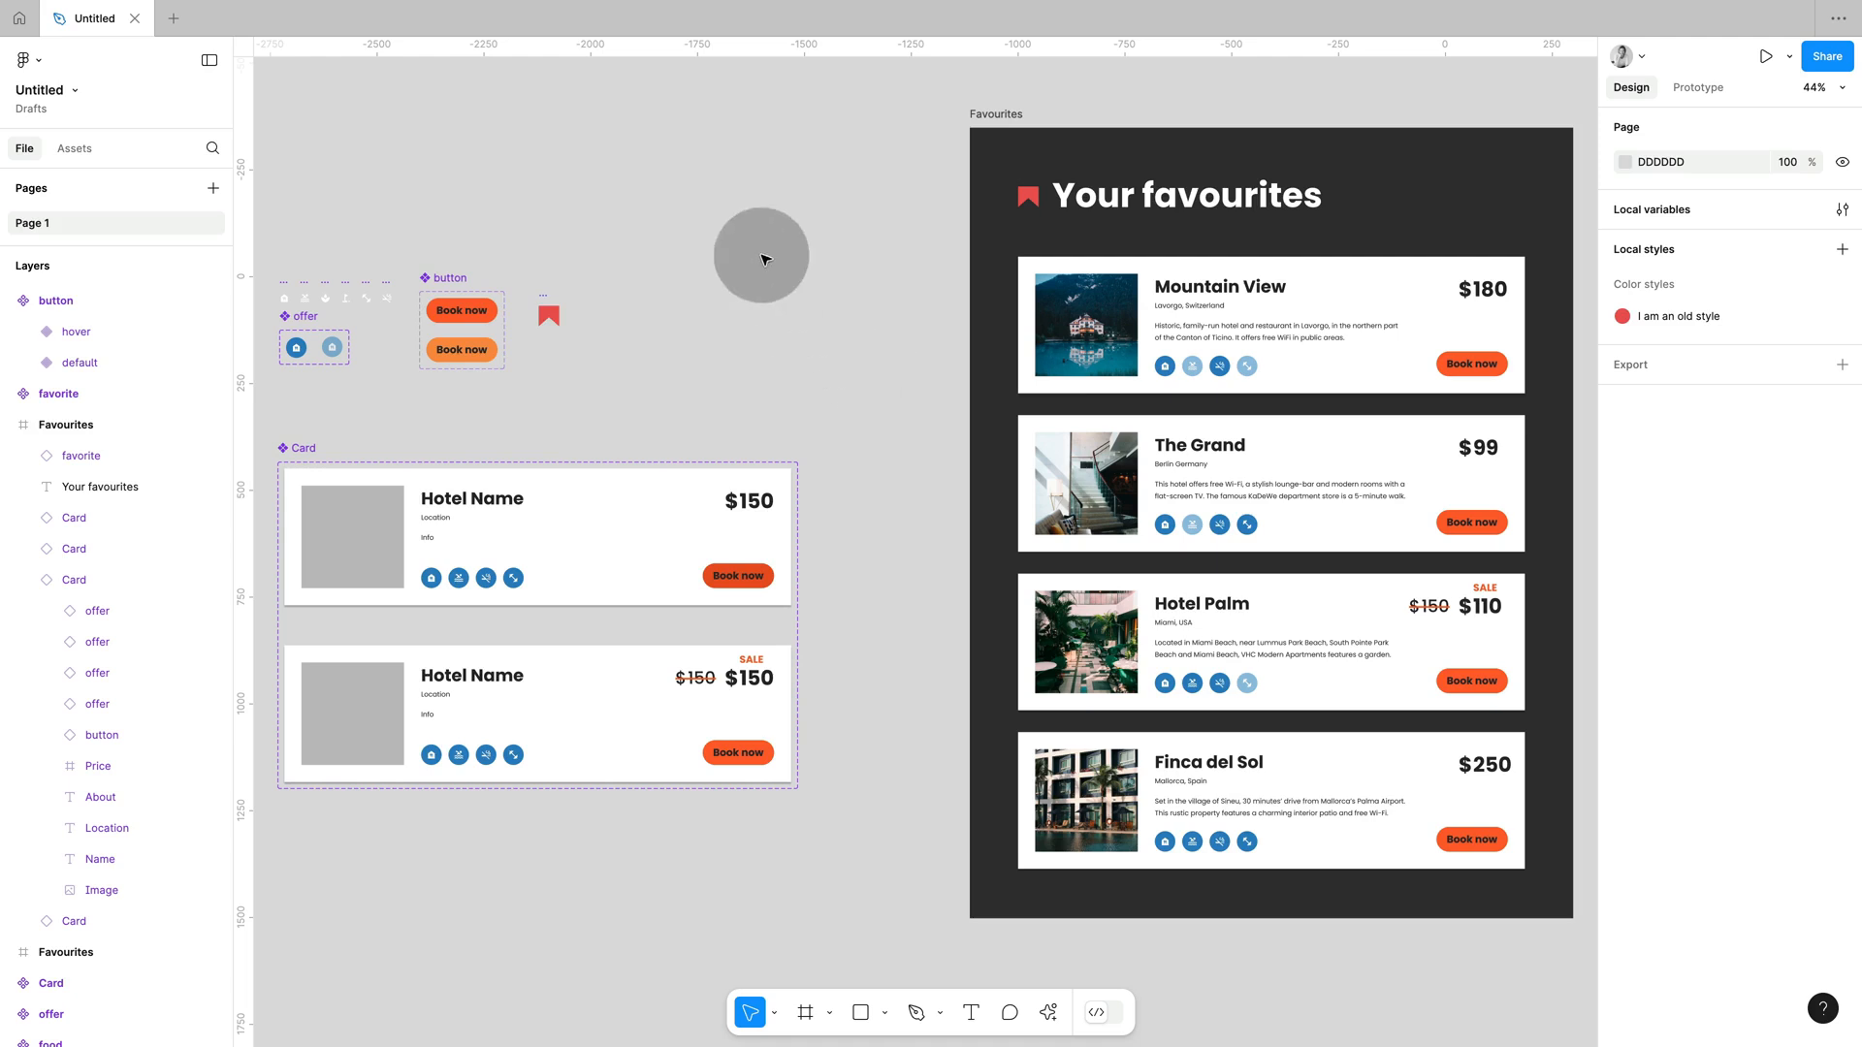
{"action": "left_click", "coordinate": [495, 311]}
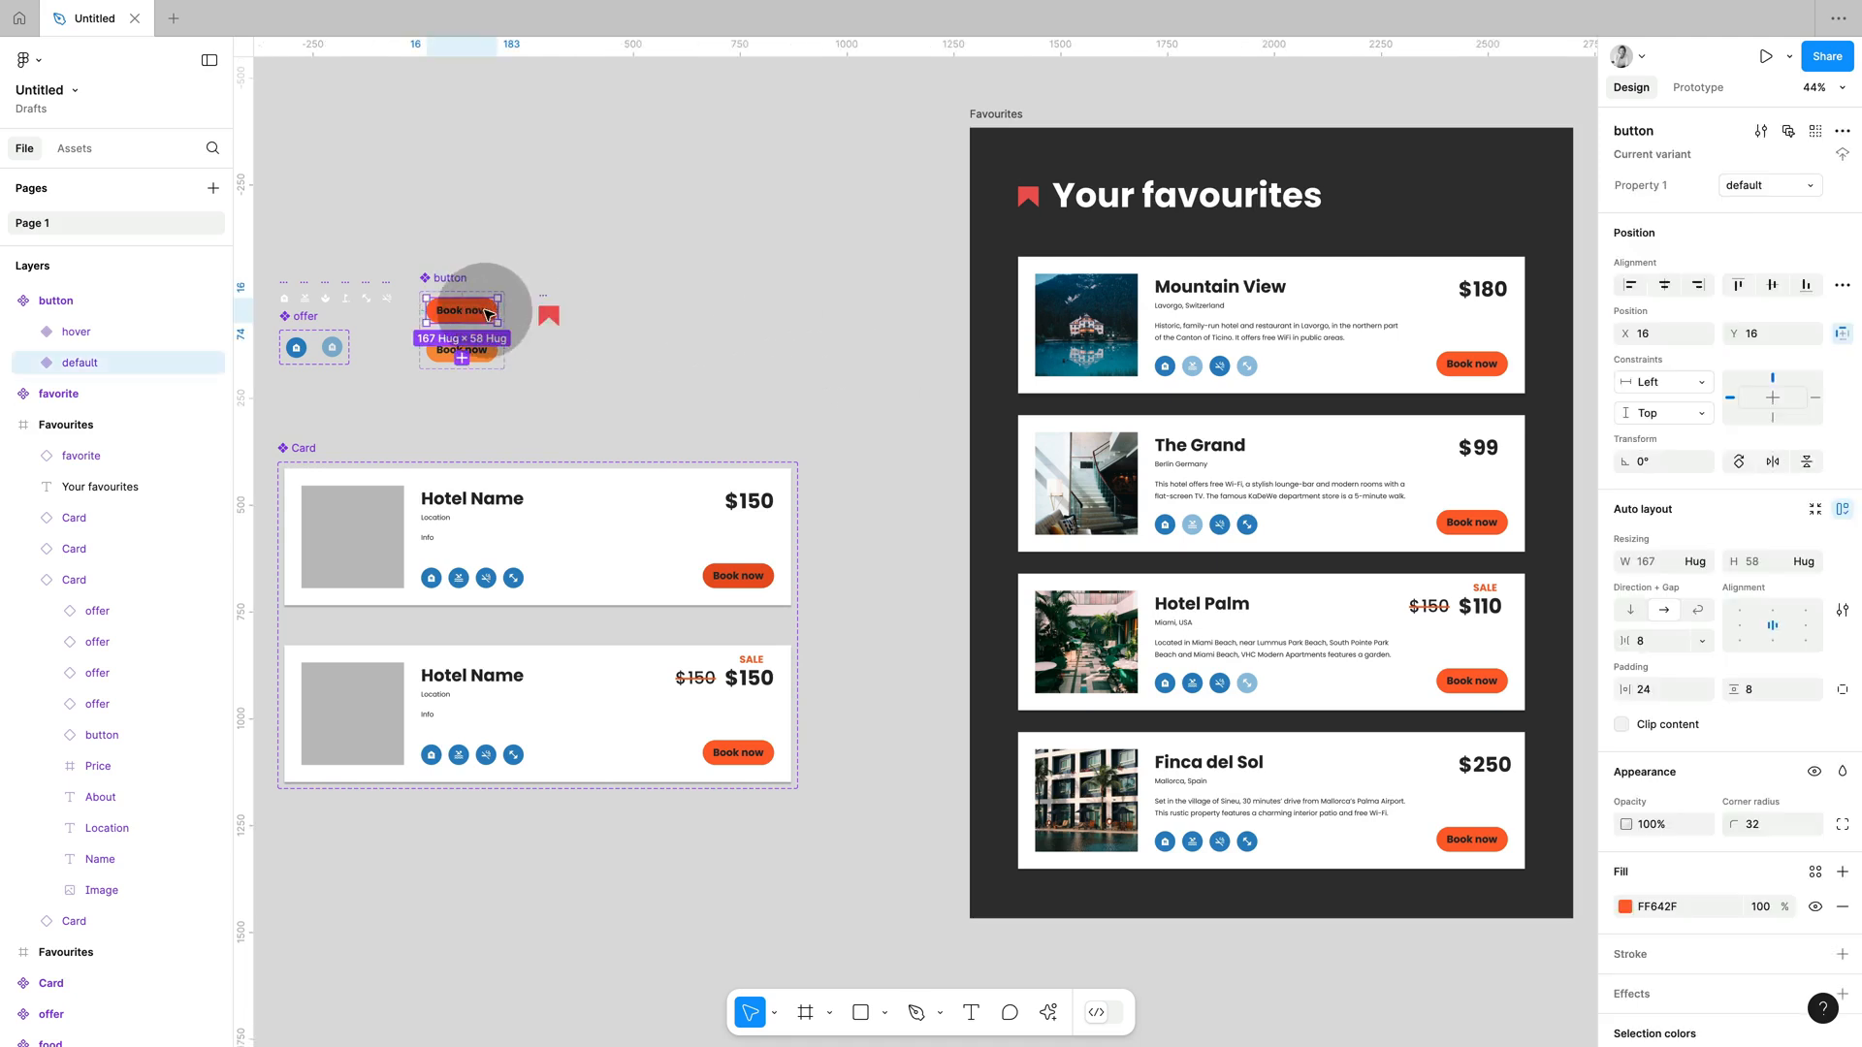
{"action": "double_click", "coordinate": [470, 315]}
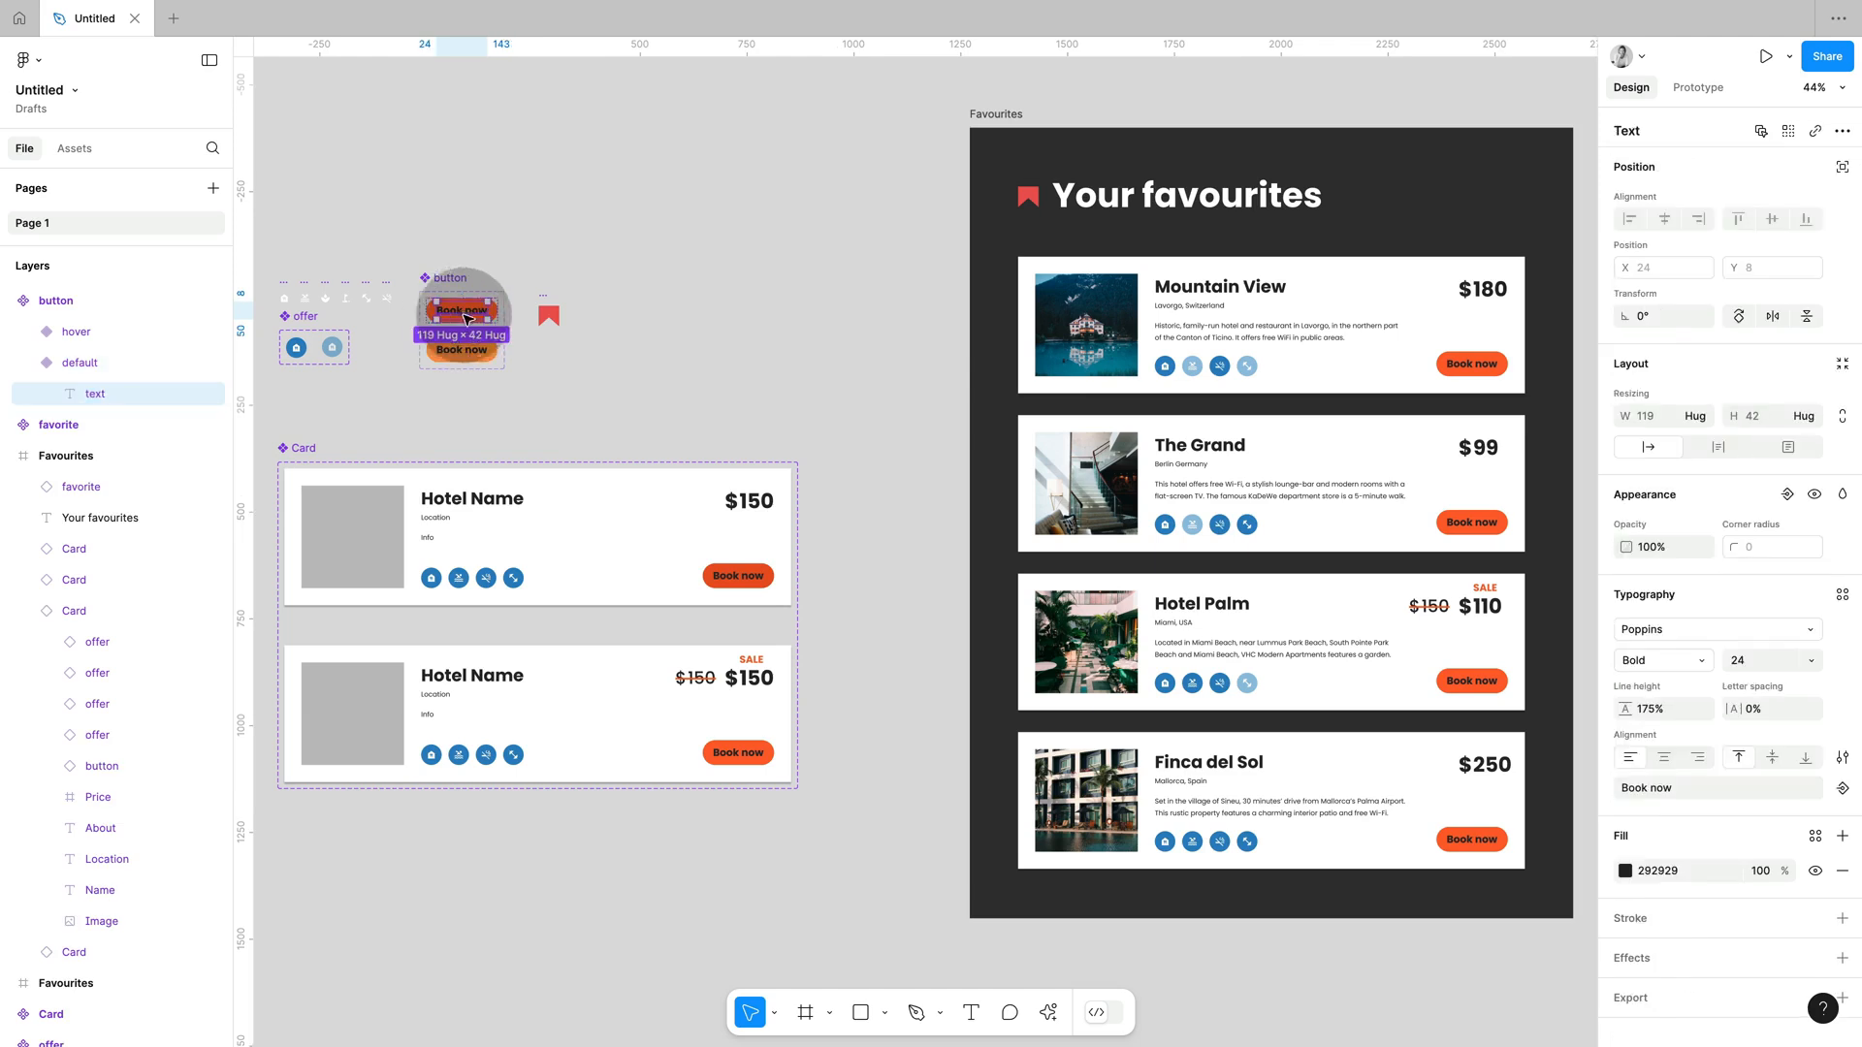
{"action": "left_click", "coordinate": [674, 299]}
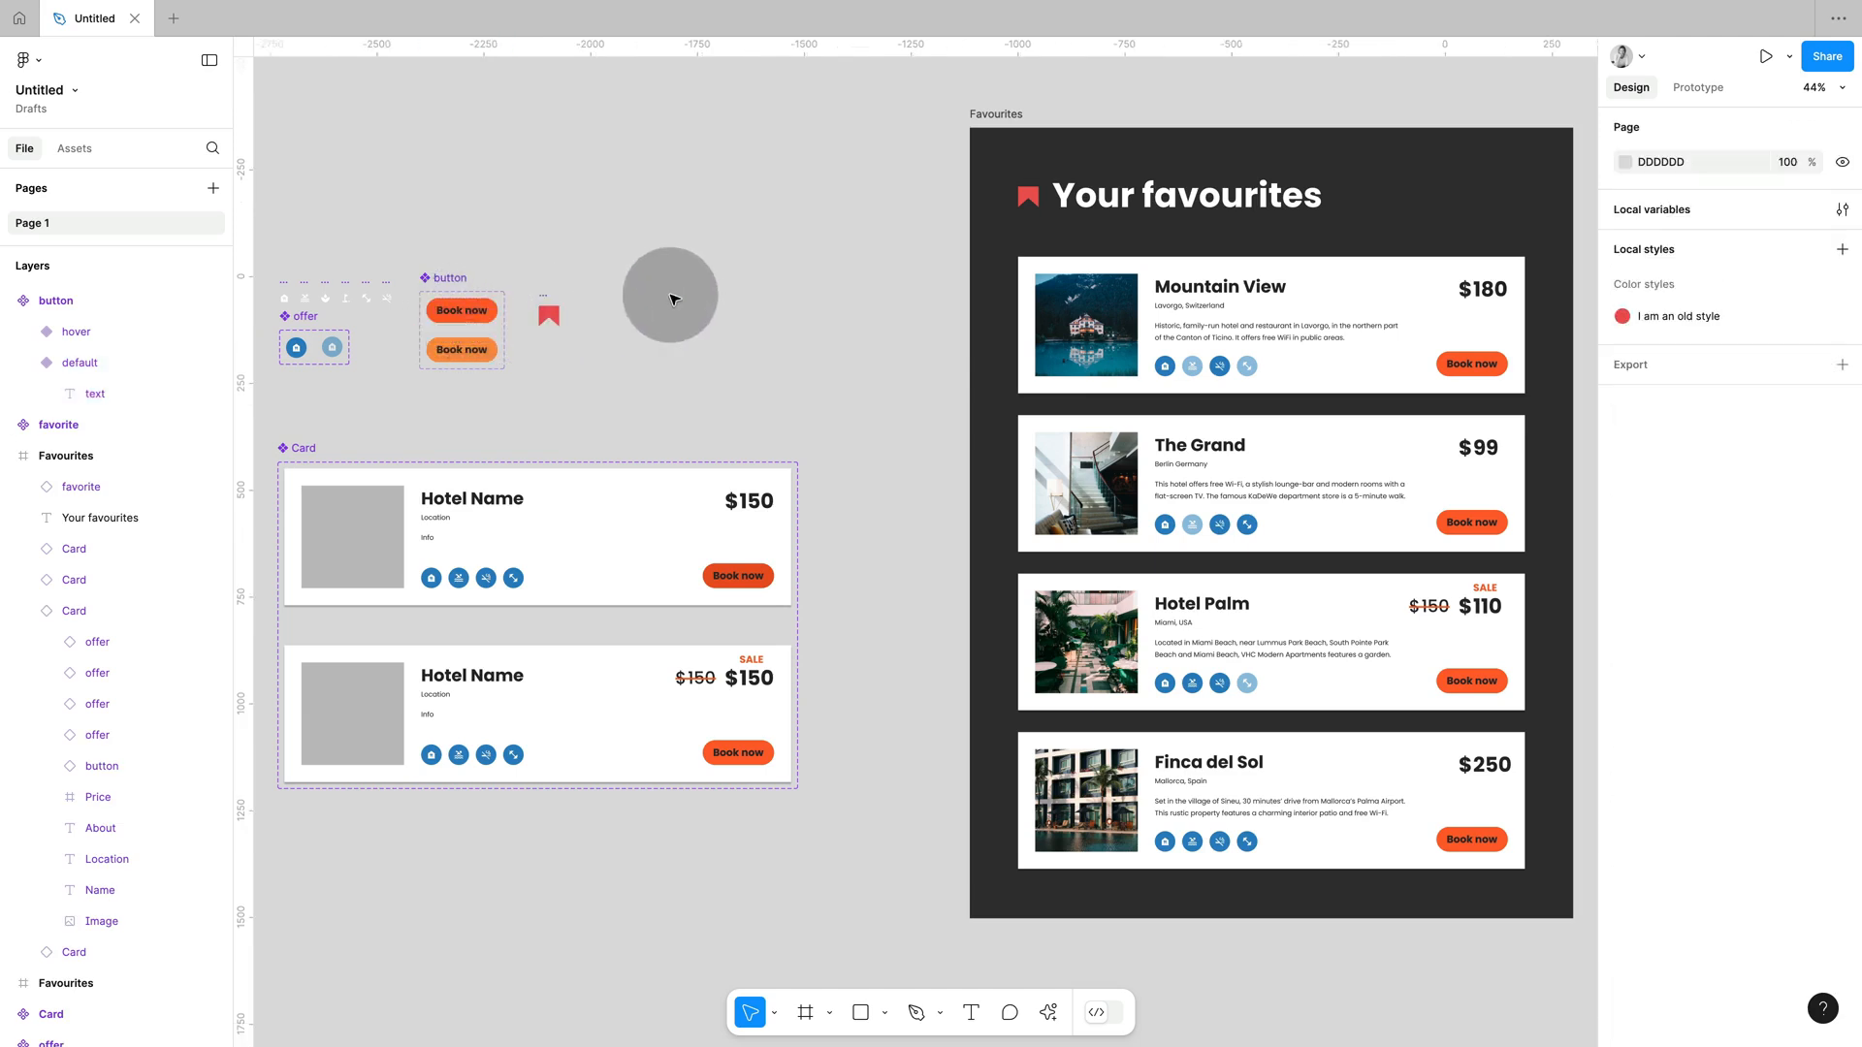
- Select all the main components and detach the color style I am an old style from their selection colors
{"action": "left_click_drag", "start_coordinate": [271, 228], "coordinate": [883, 873]}
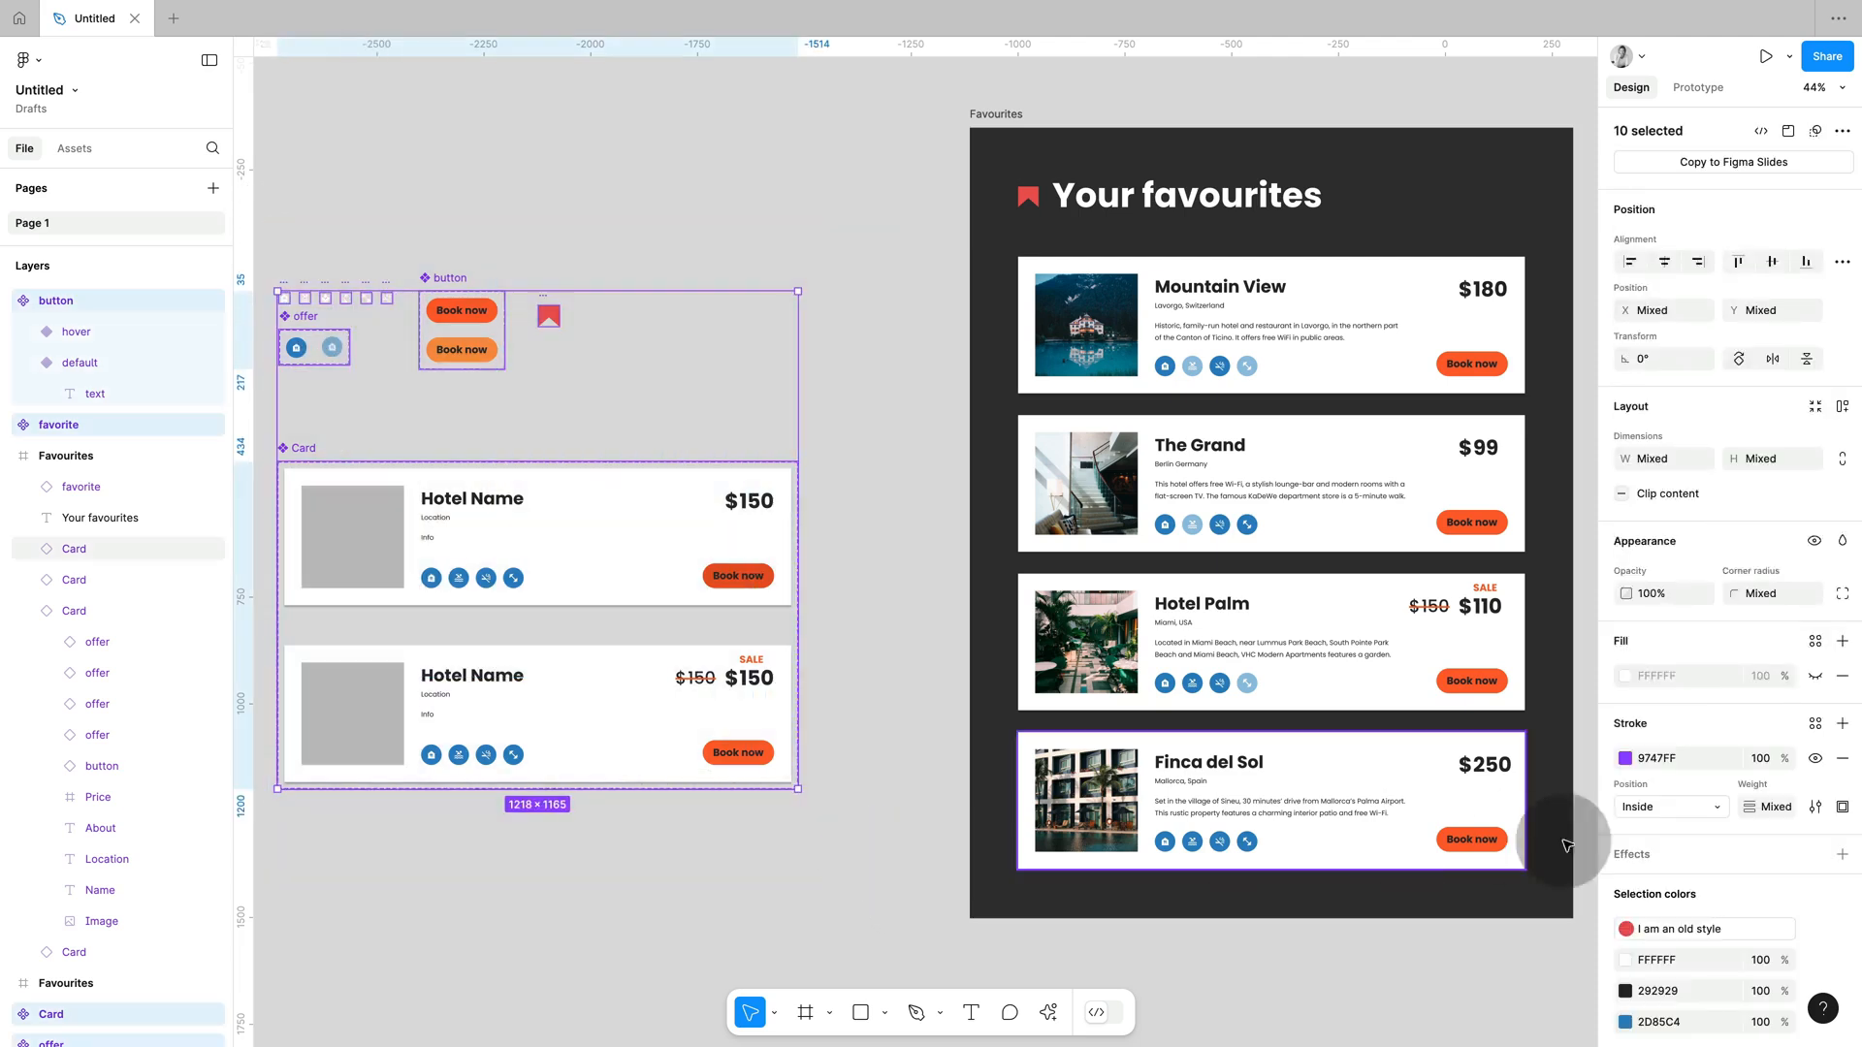
{"action": "scroll", "coordinate": [1832, 872], "scroll_direction": "down", "scroll_amount": 3}
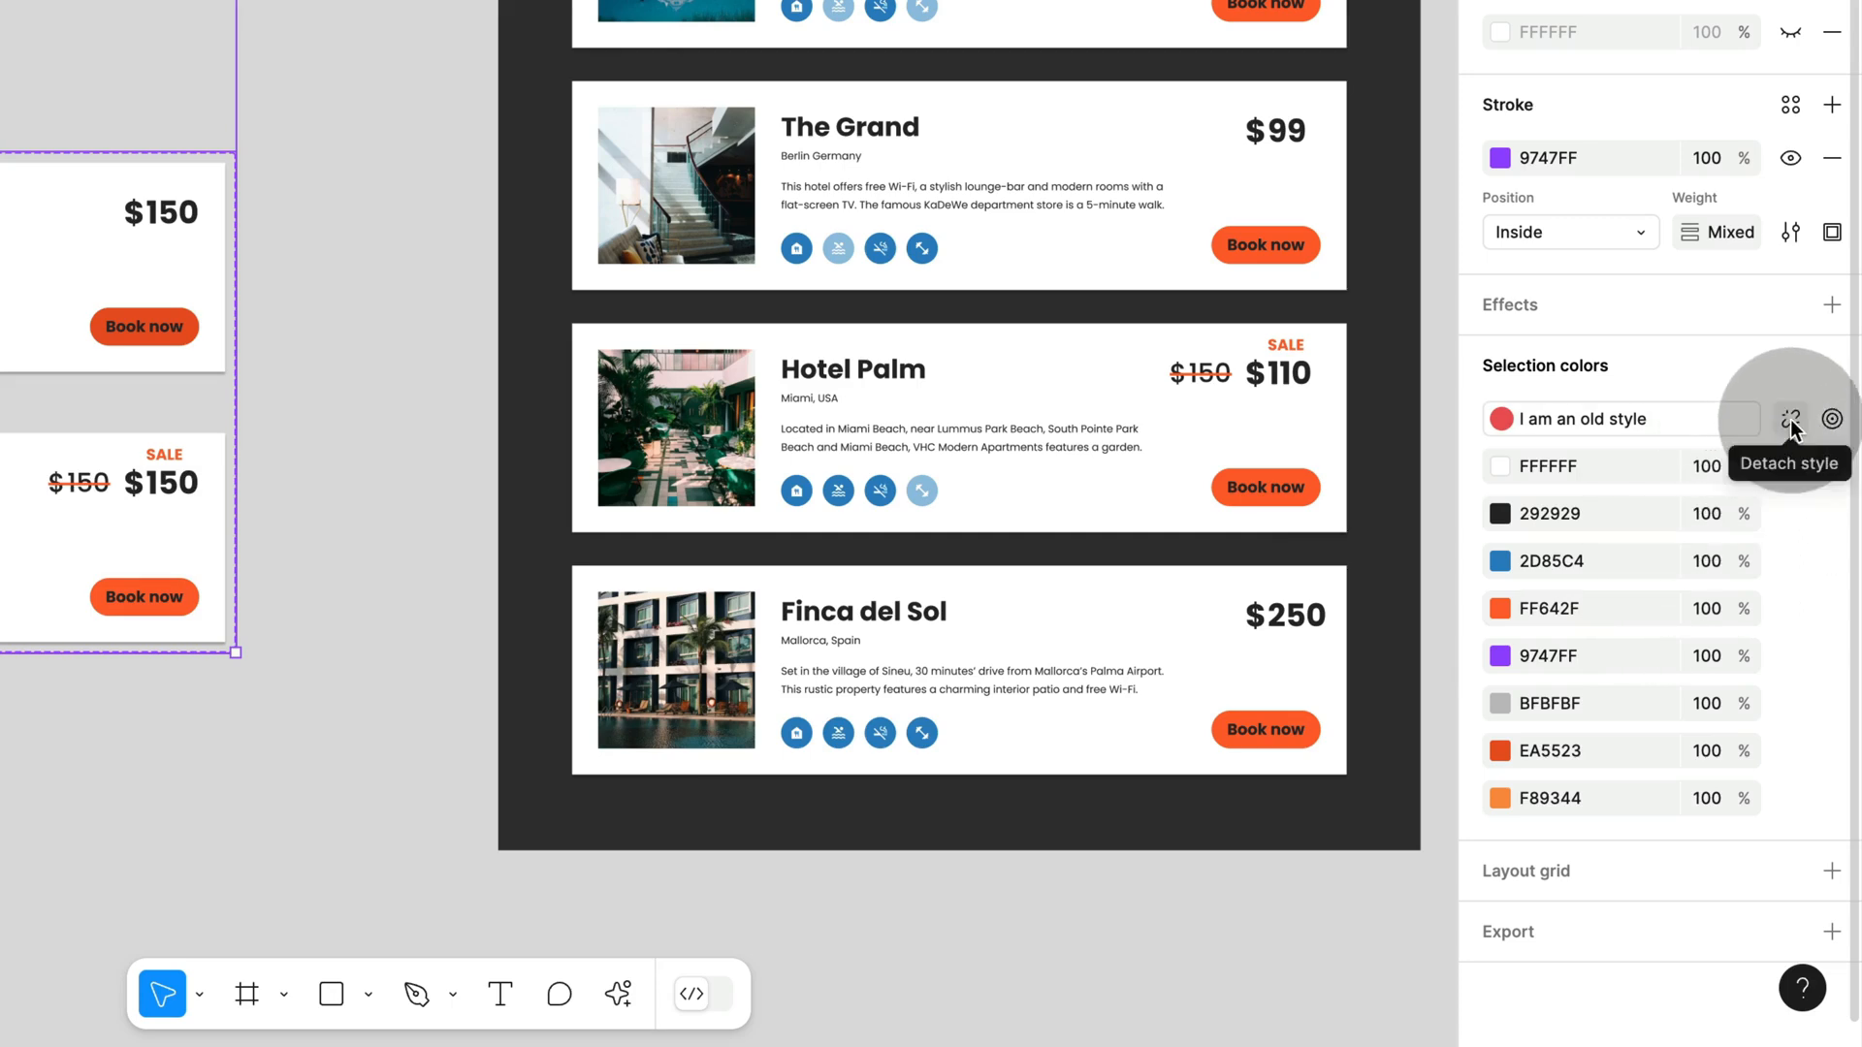
{"action": "left_click", "coordinate": [1790, 419]}
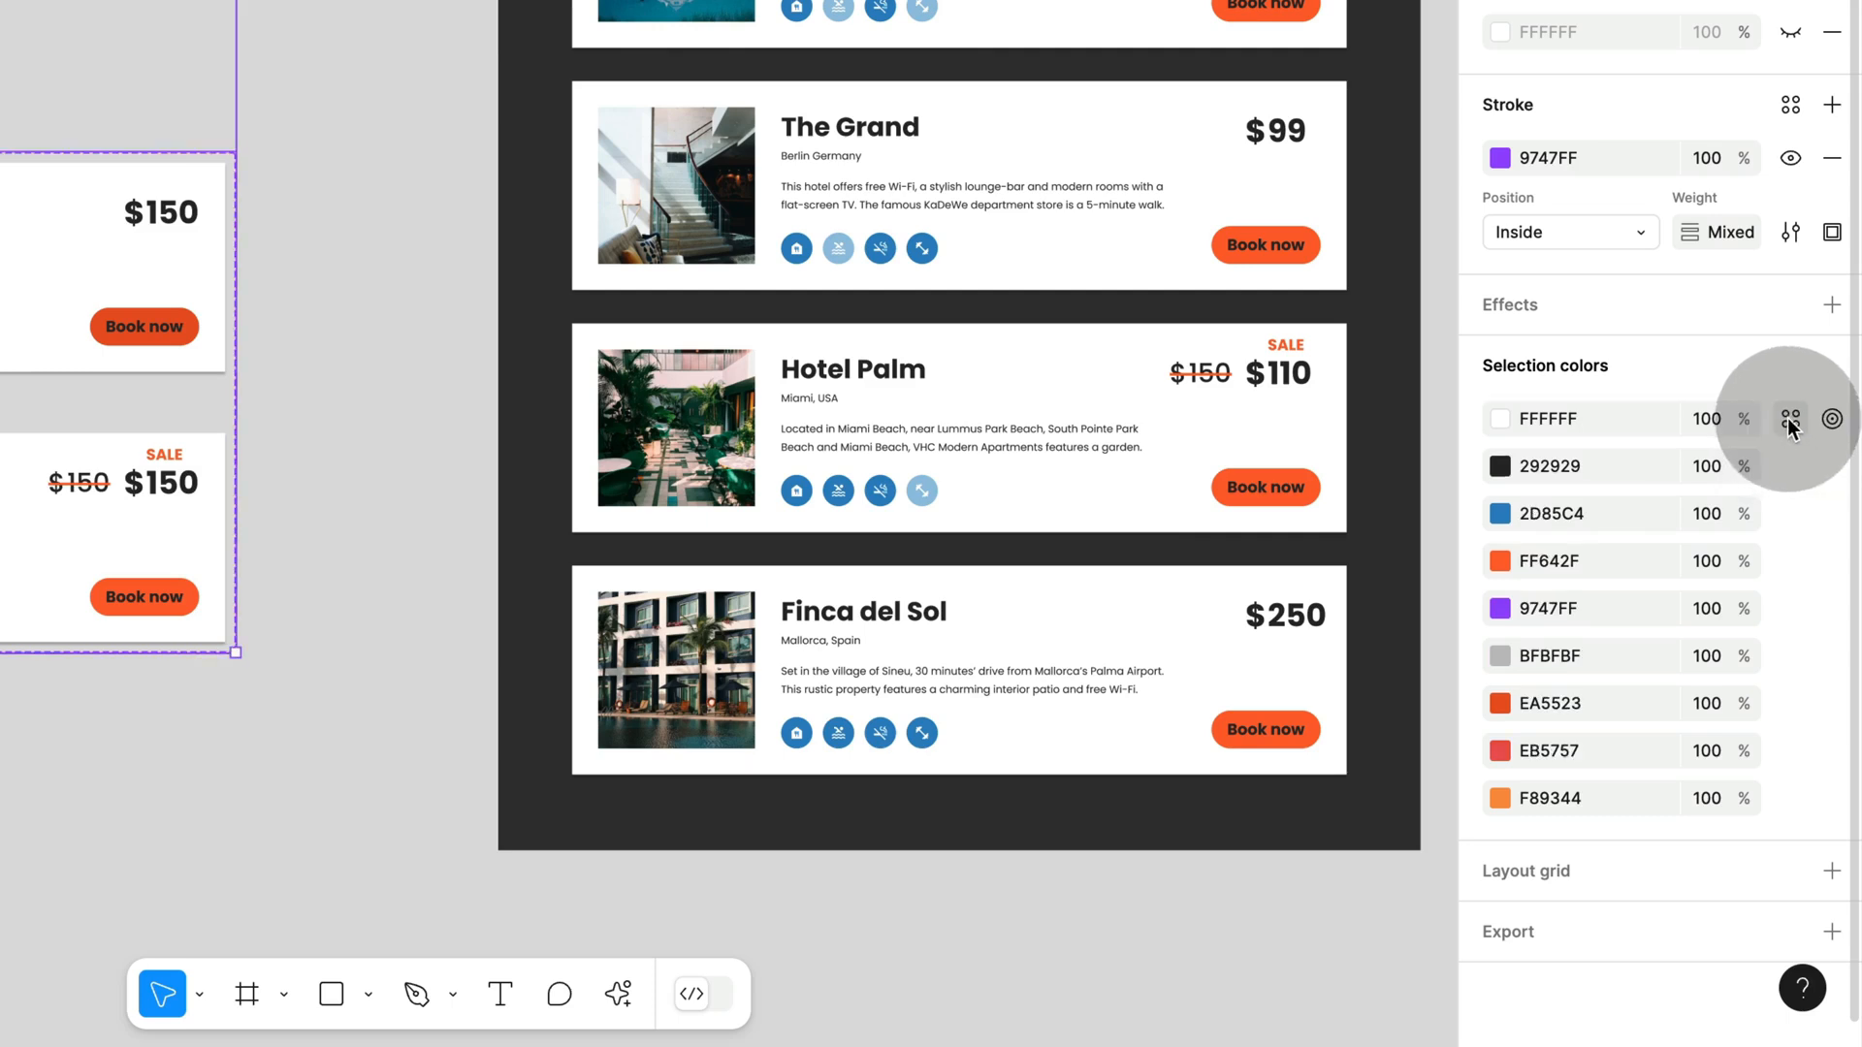
- Replace the components' selection colors FFFFFF and 292929 with color variables 0 and 90
{"action": "left_click", "coordinate": [1790, 421]}
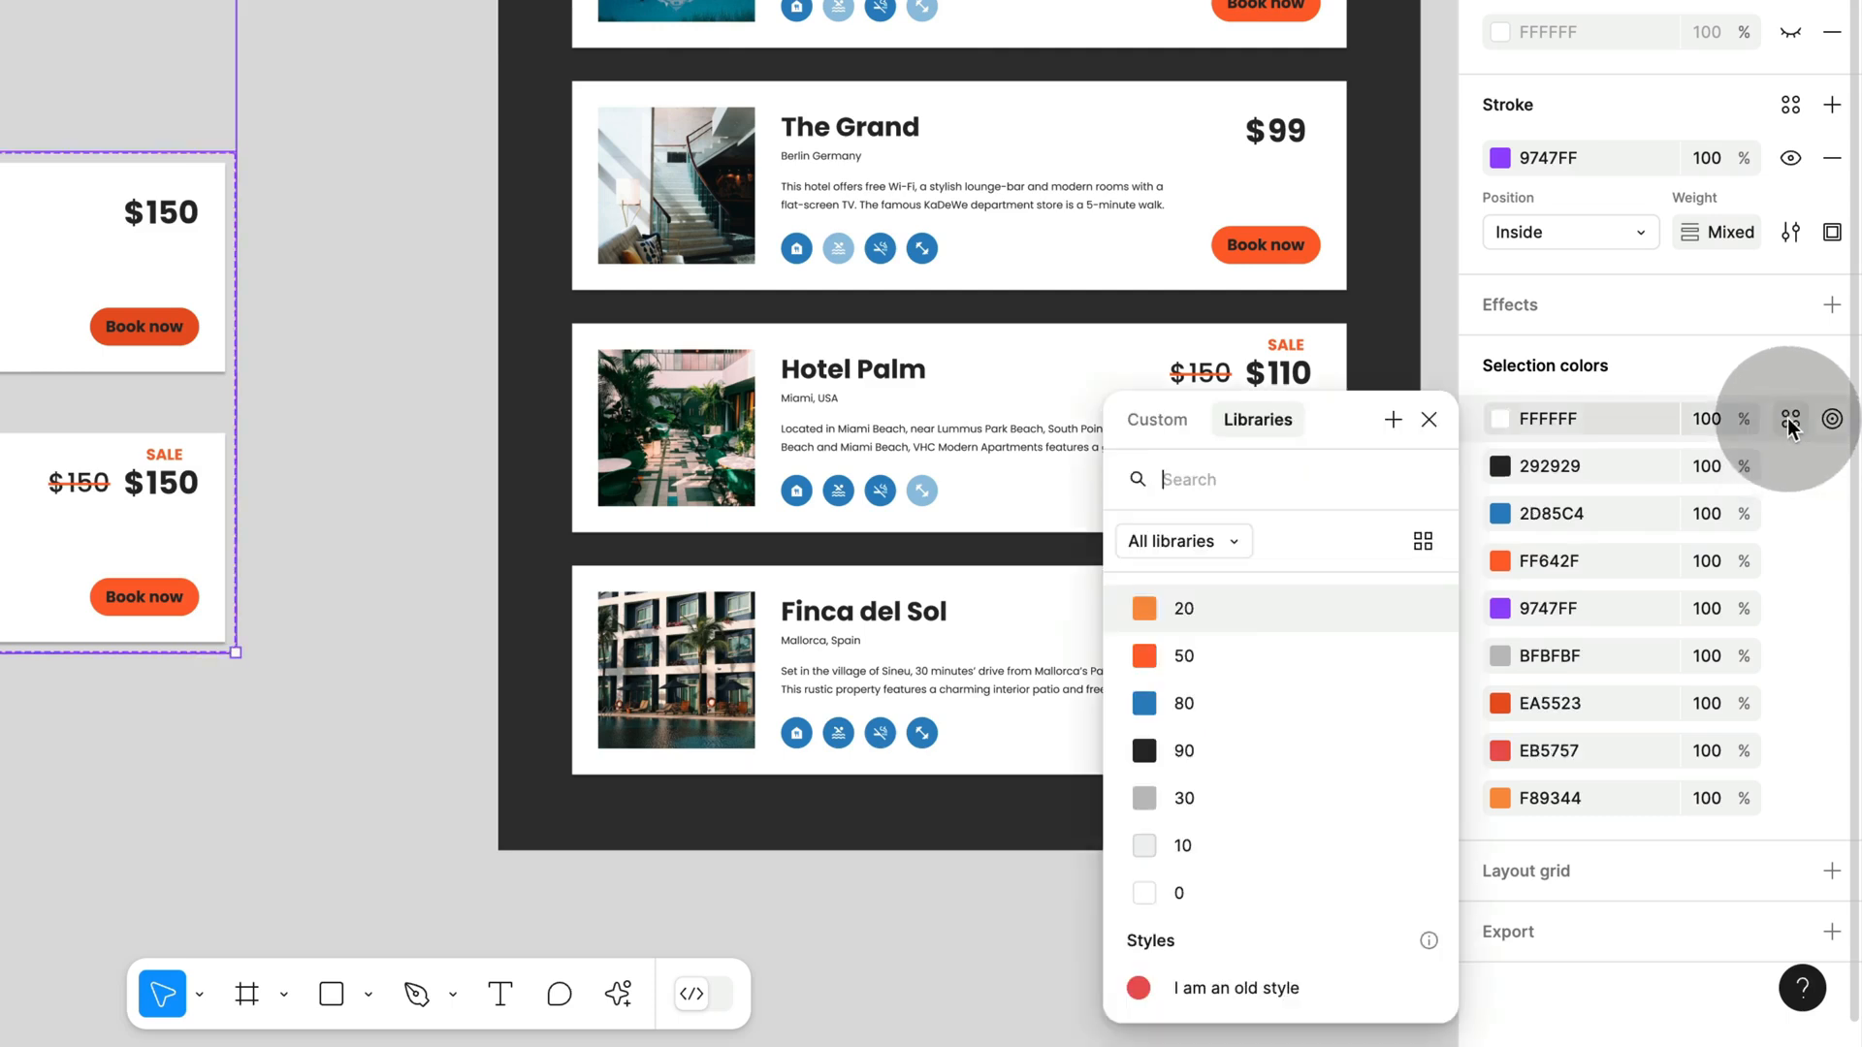
{"action": "left_click", "coordinate": [1261, 892]}
{"action": "left_click", "coordinate": [1791, 466]}
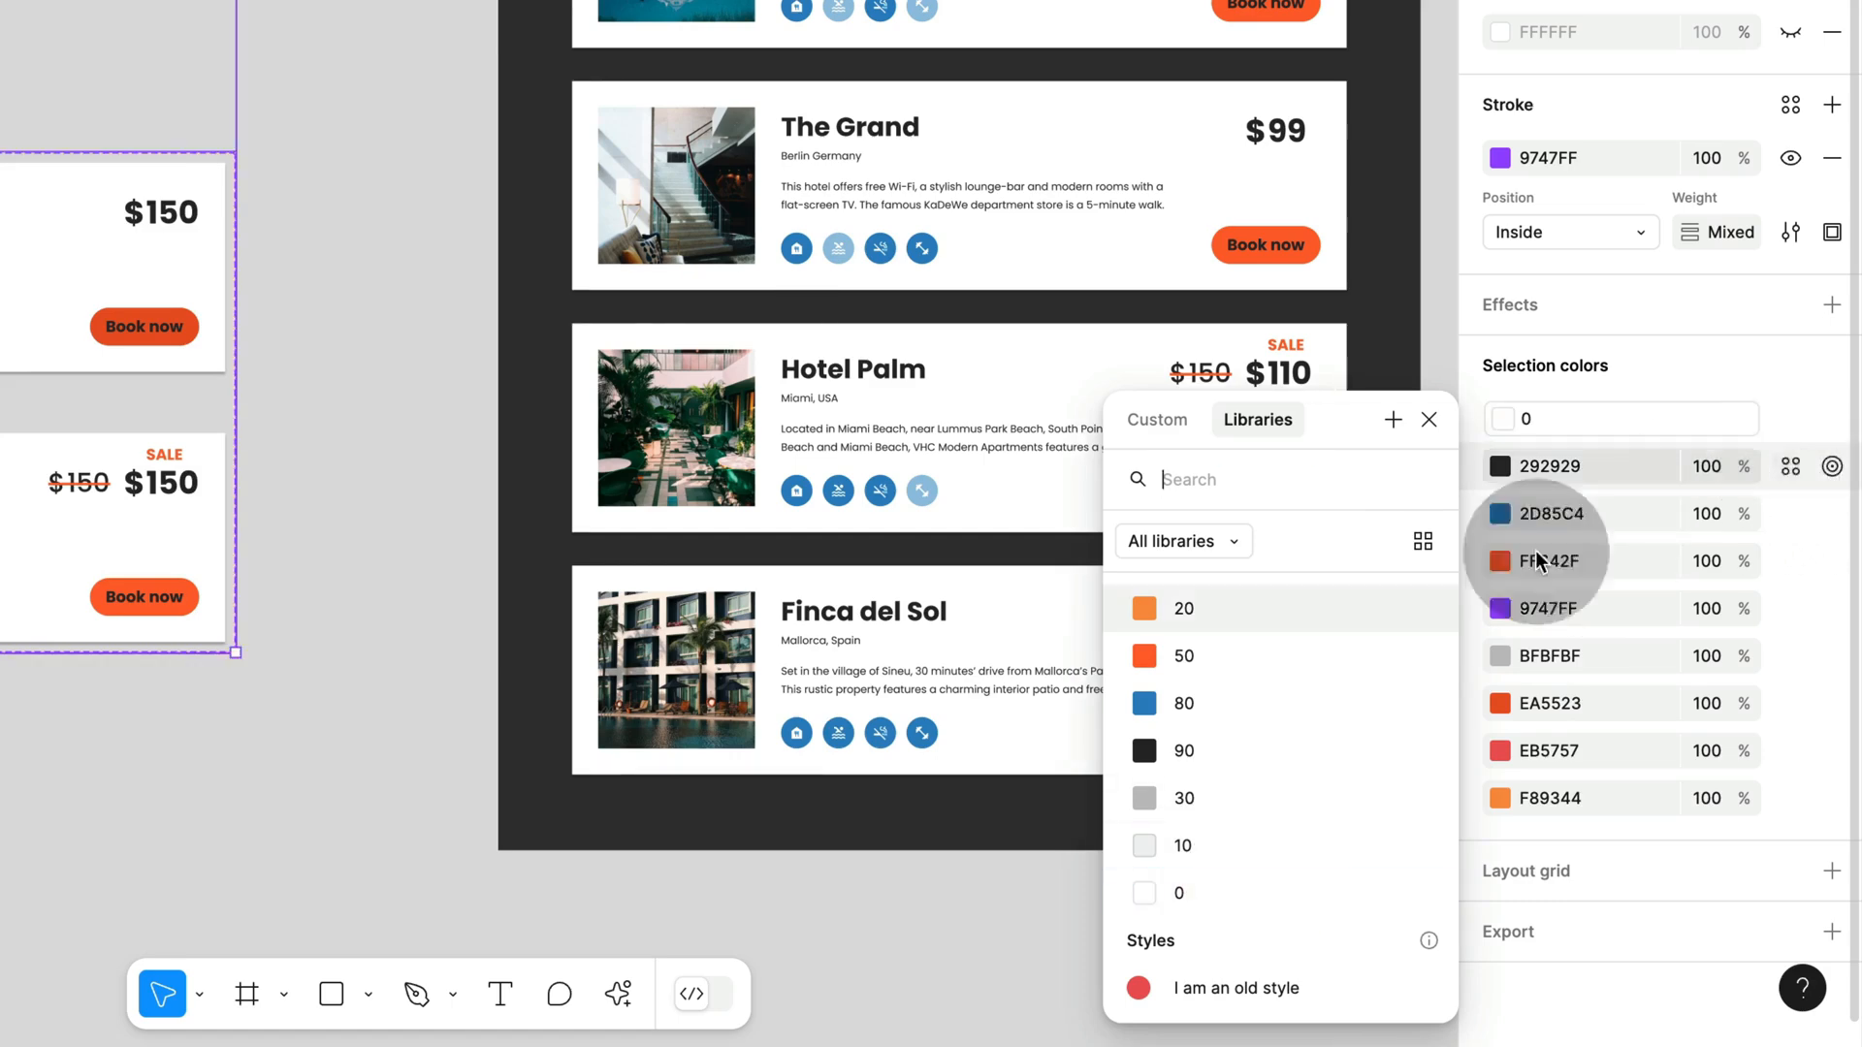
{"action": "left_click", "coordinate": [1231, 750]}
- Replace the selection colors 2D85C4 and FF642F with color variables 80 and 50
{"action": "left_click", "coordinate": [1790, 514]}
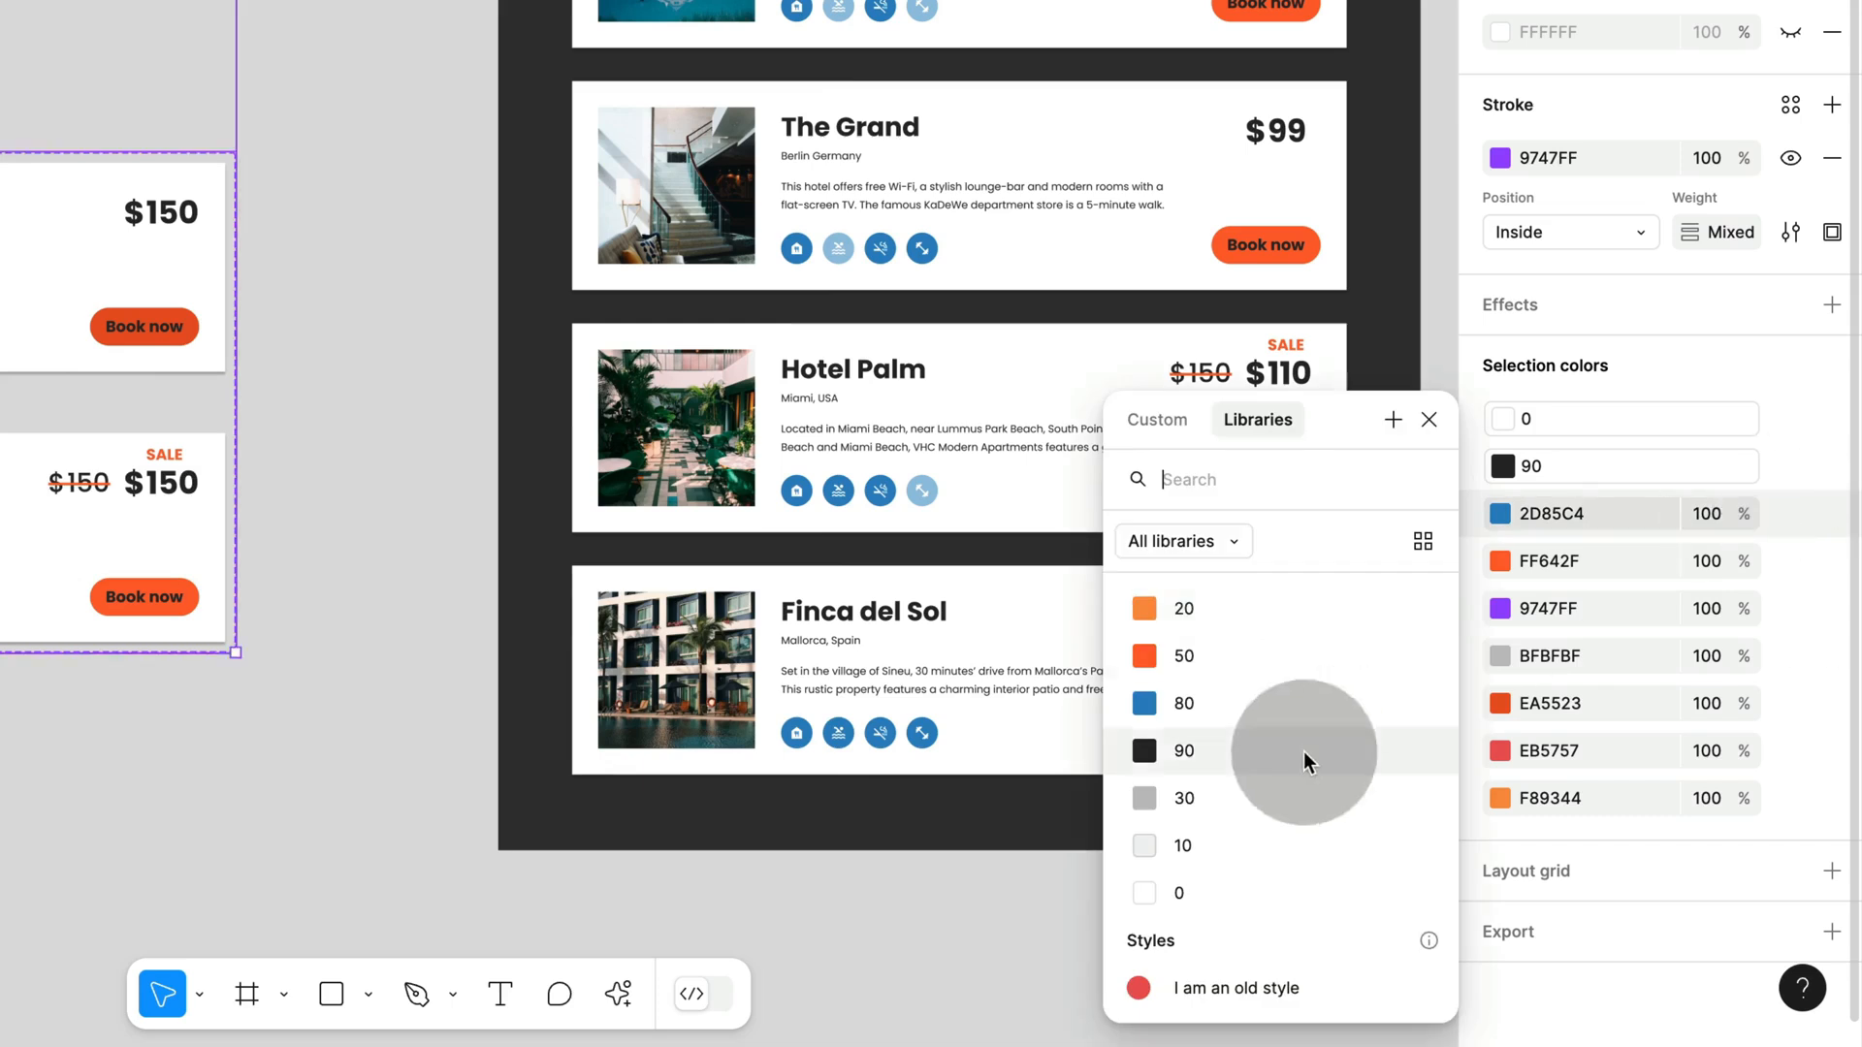
{"action": "left_click", "coordinate": [1249, 703]}
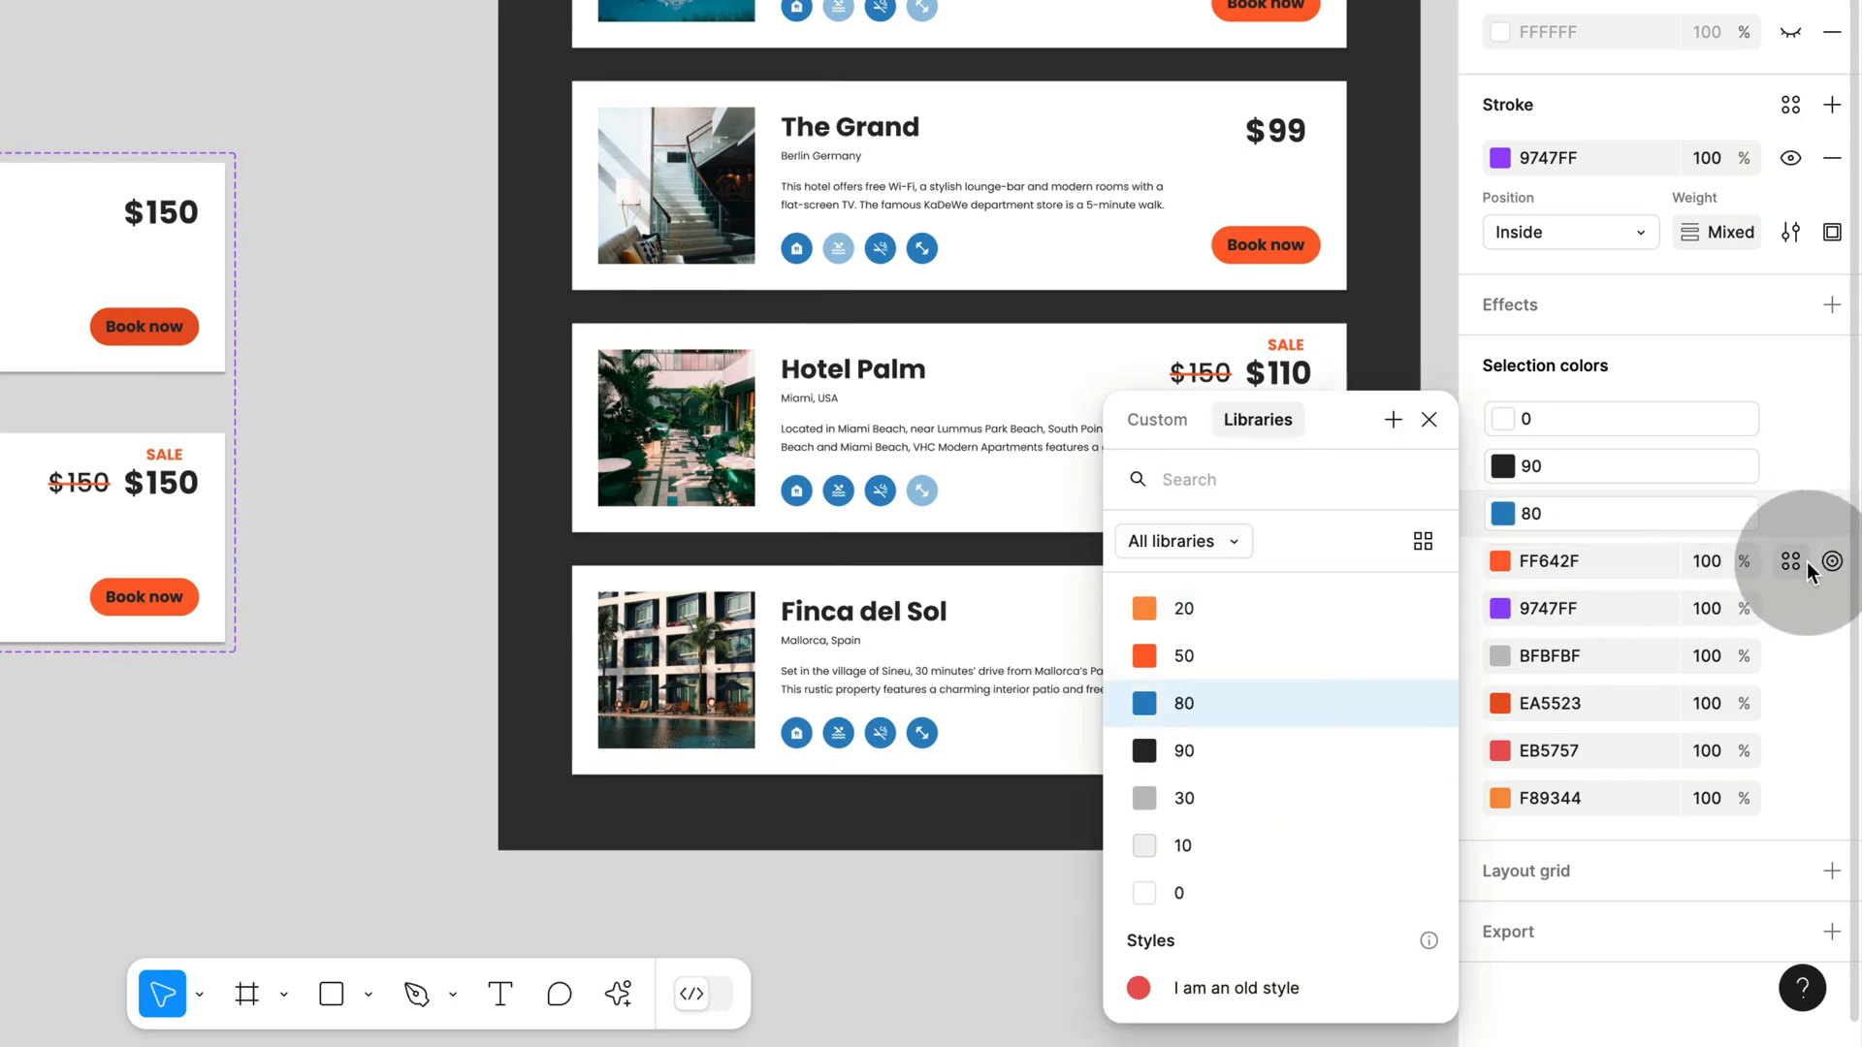
{"action": "left_click", "coordinate": [1802, 562]}
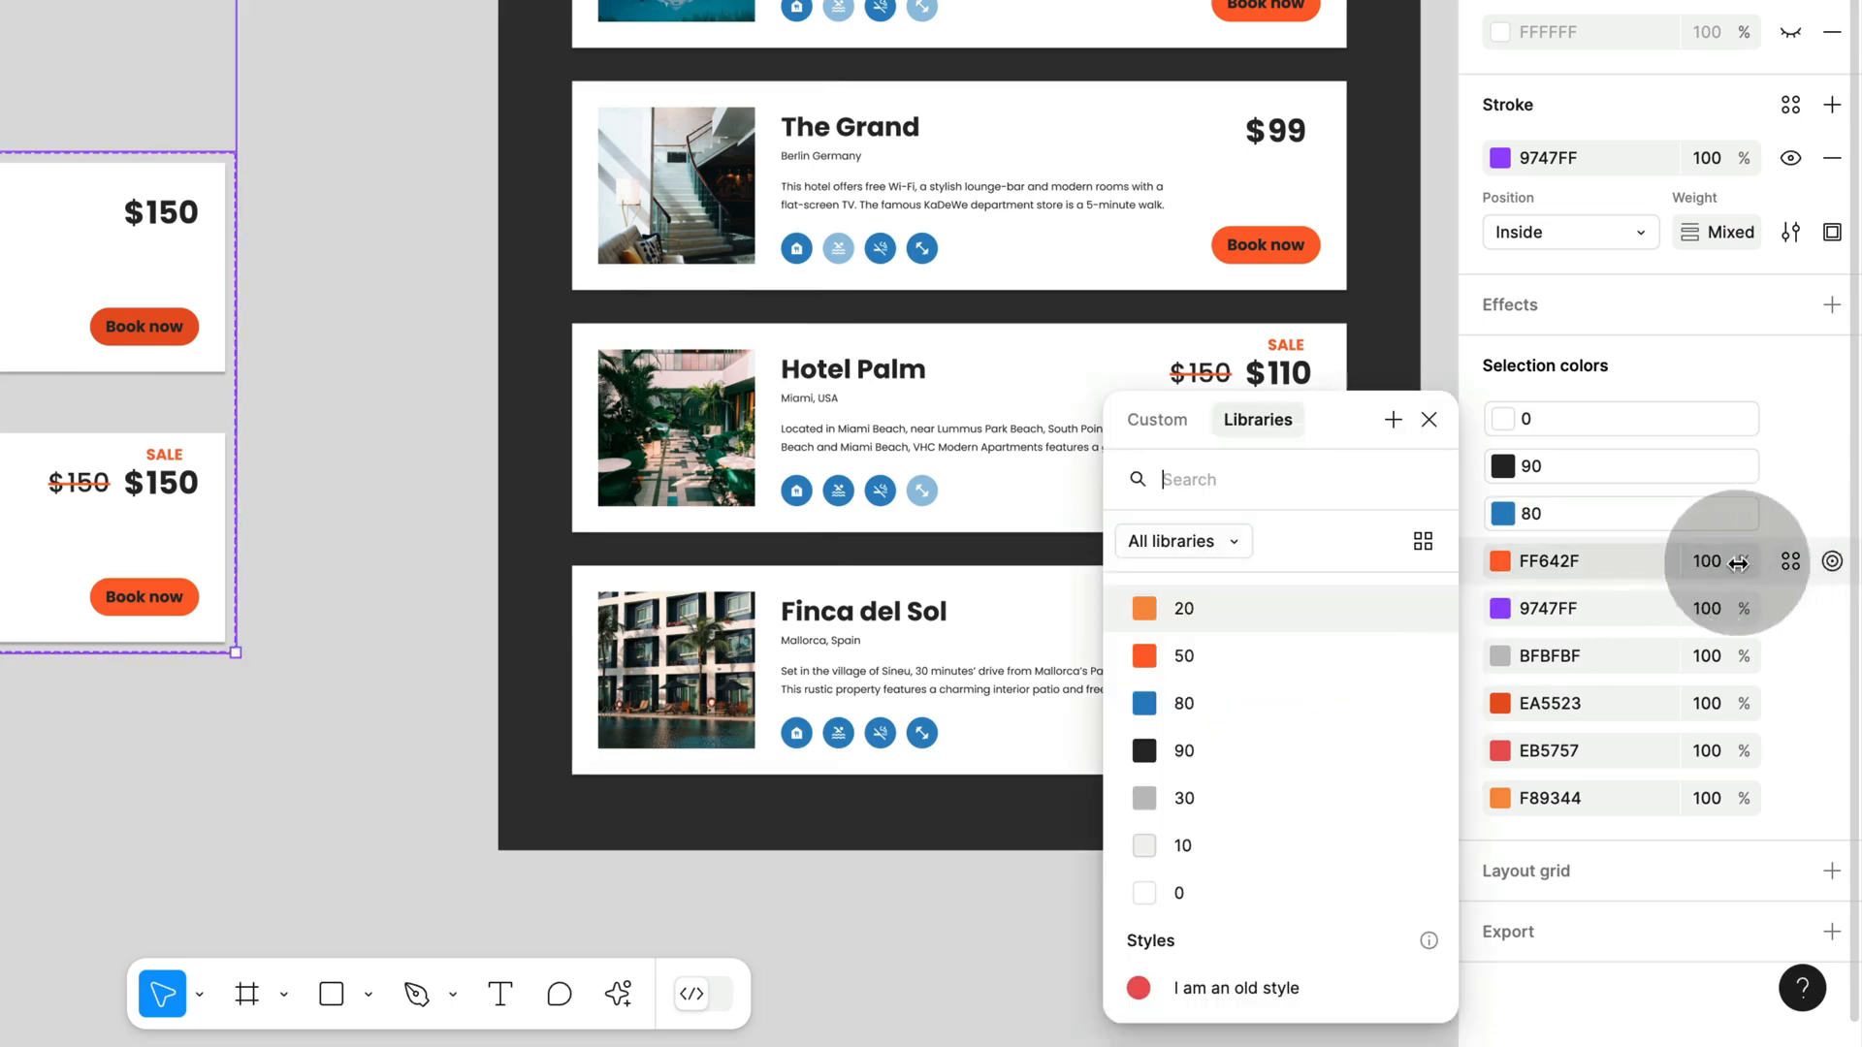
{"action": "left_click", "coordinate": [1206, 656]}
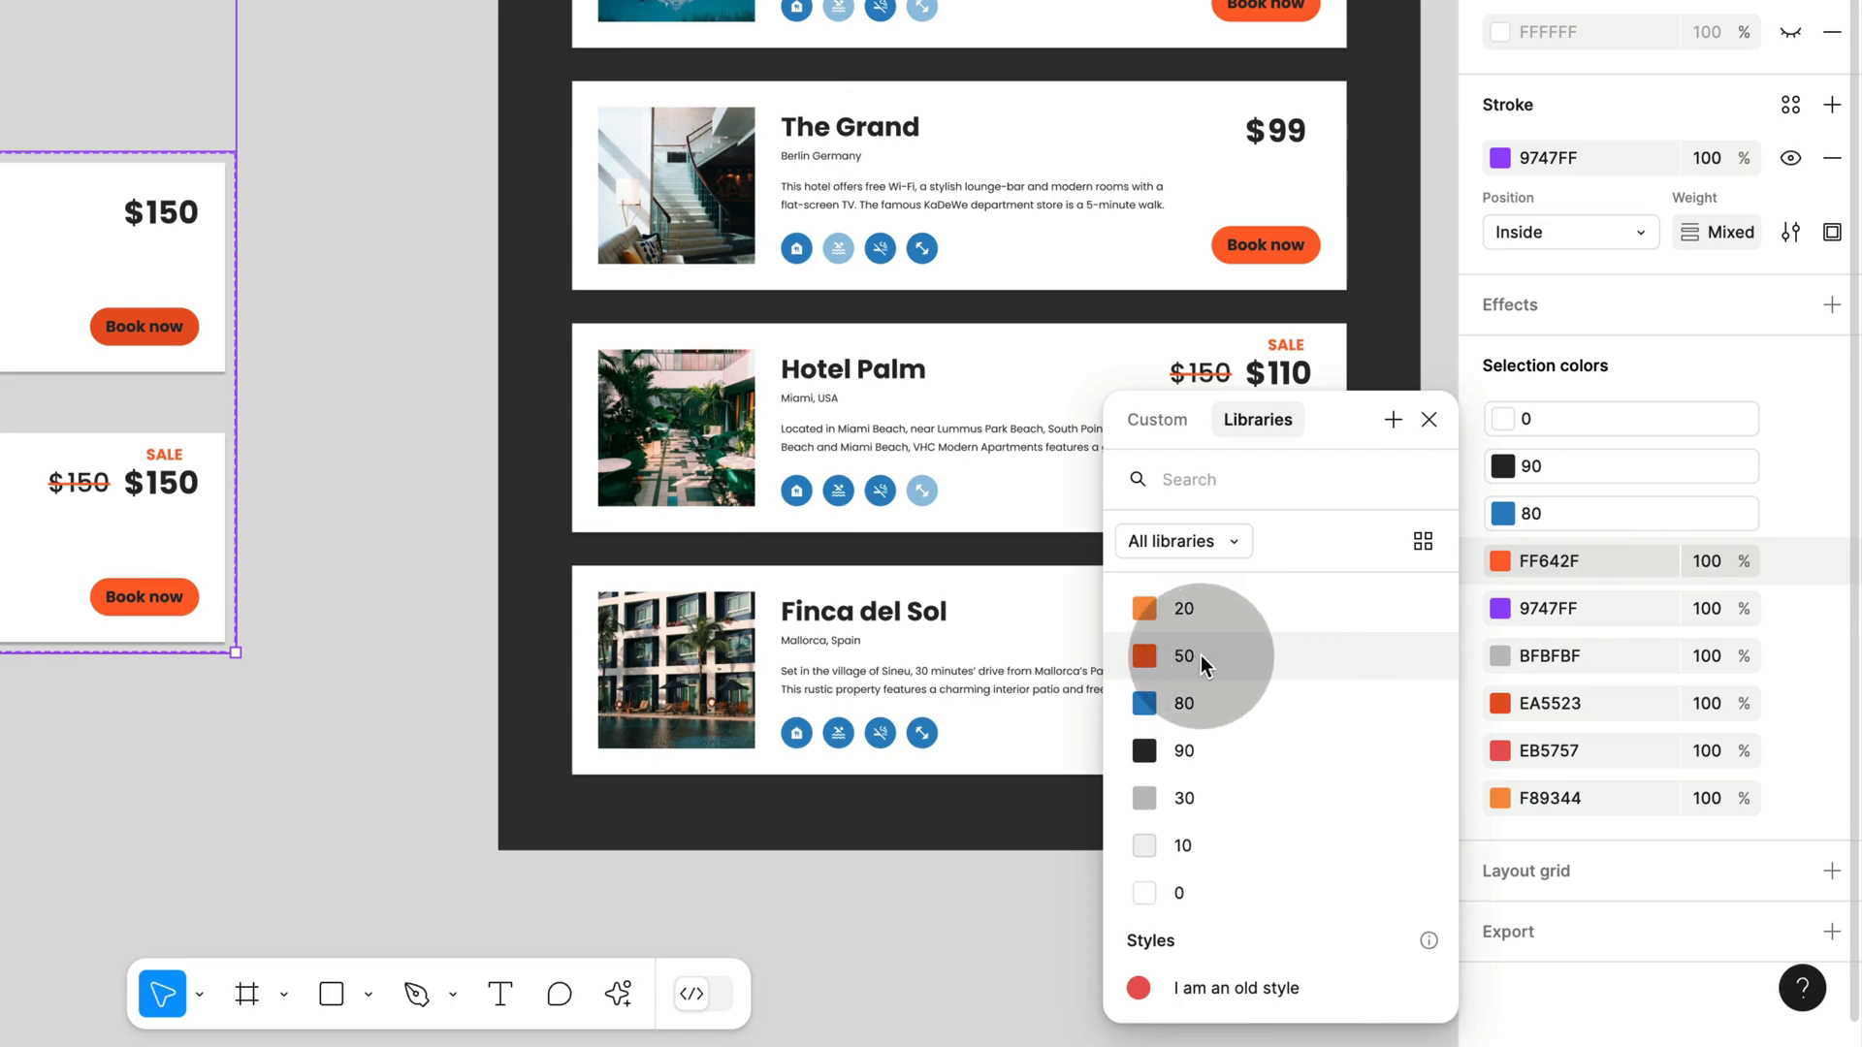
- Replace the grey selection color BFBFBF with color variable 30
{"action": "left_click", "coordinate": [1771, 609]}
{"action": "left_click", "coordinate": [1499, 607]}
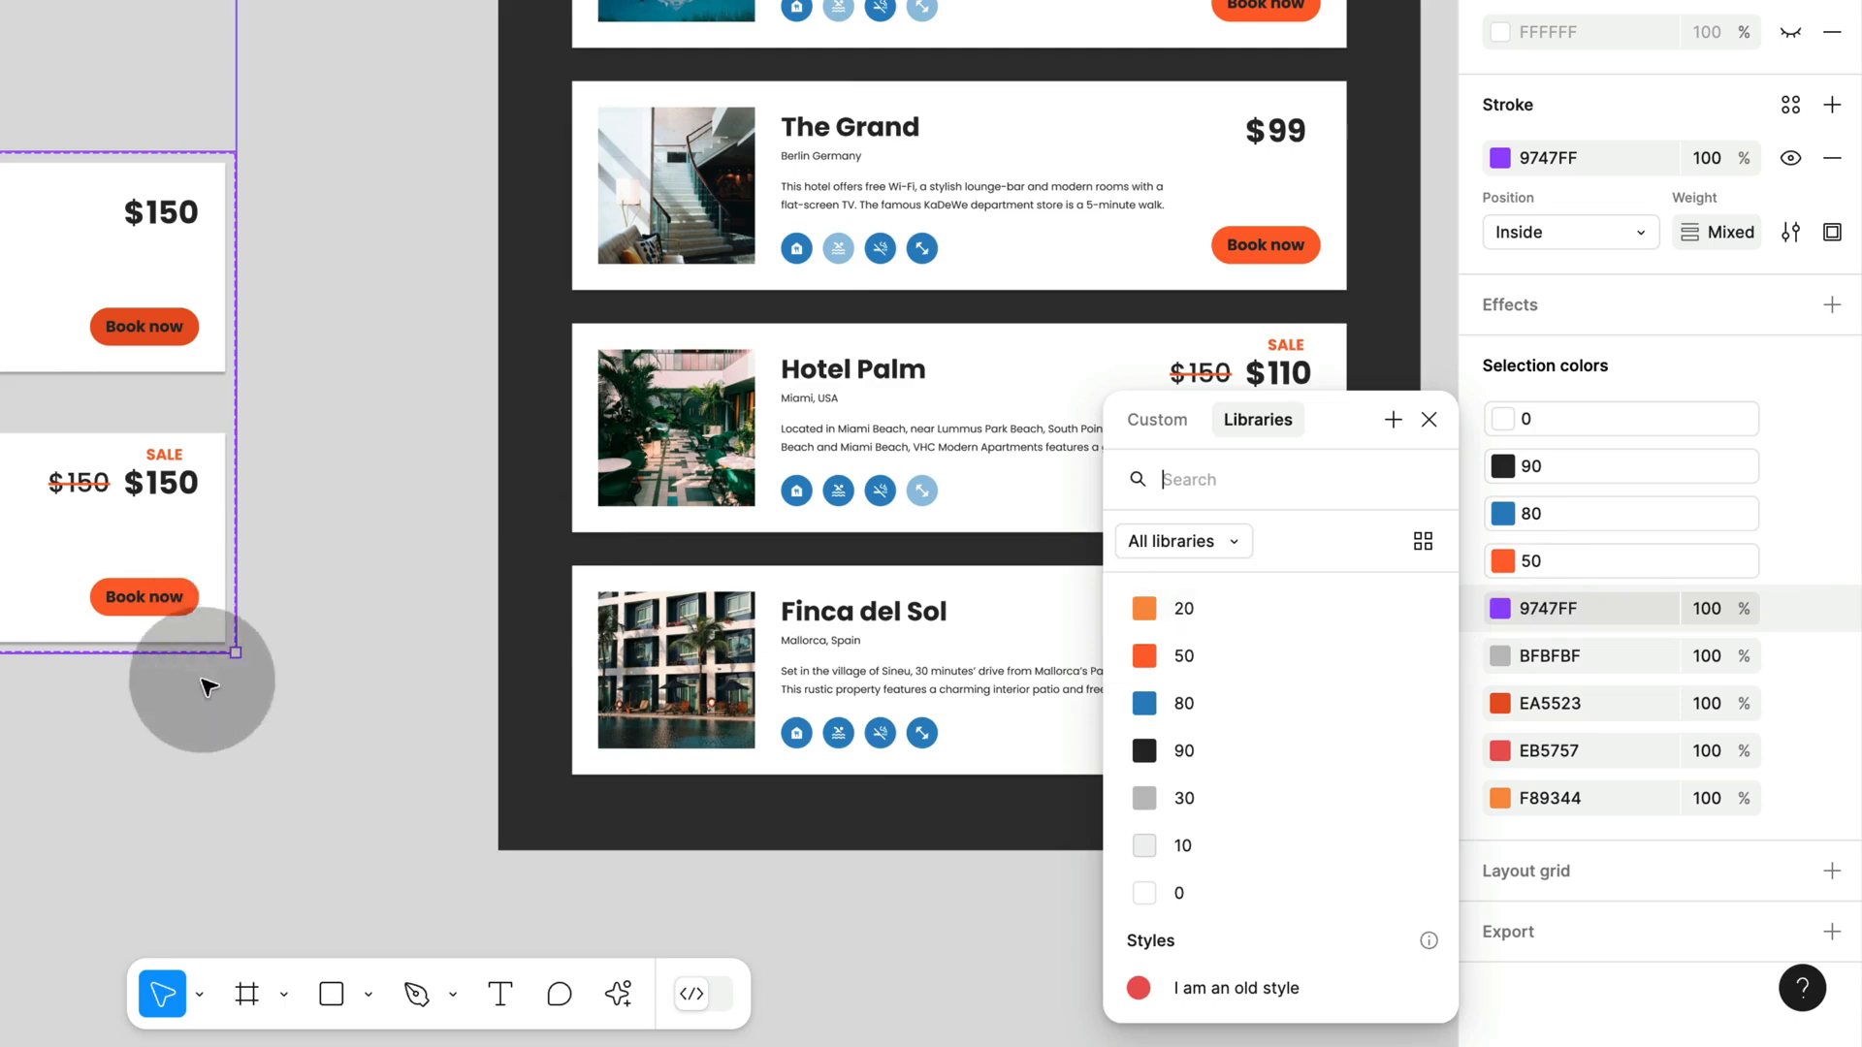
{"action": "left_click", "coordinate": [1792, 657]}
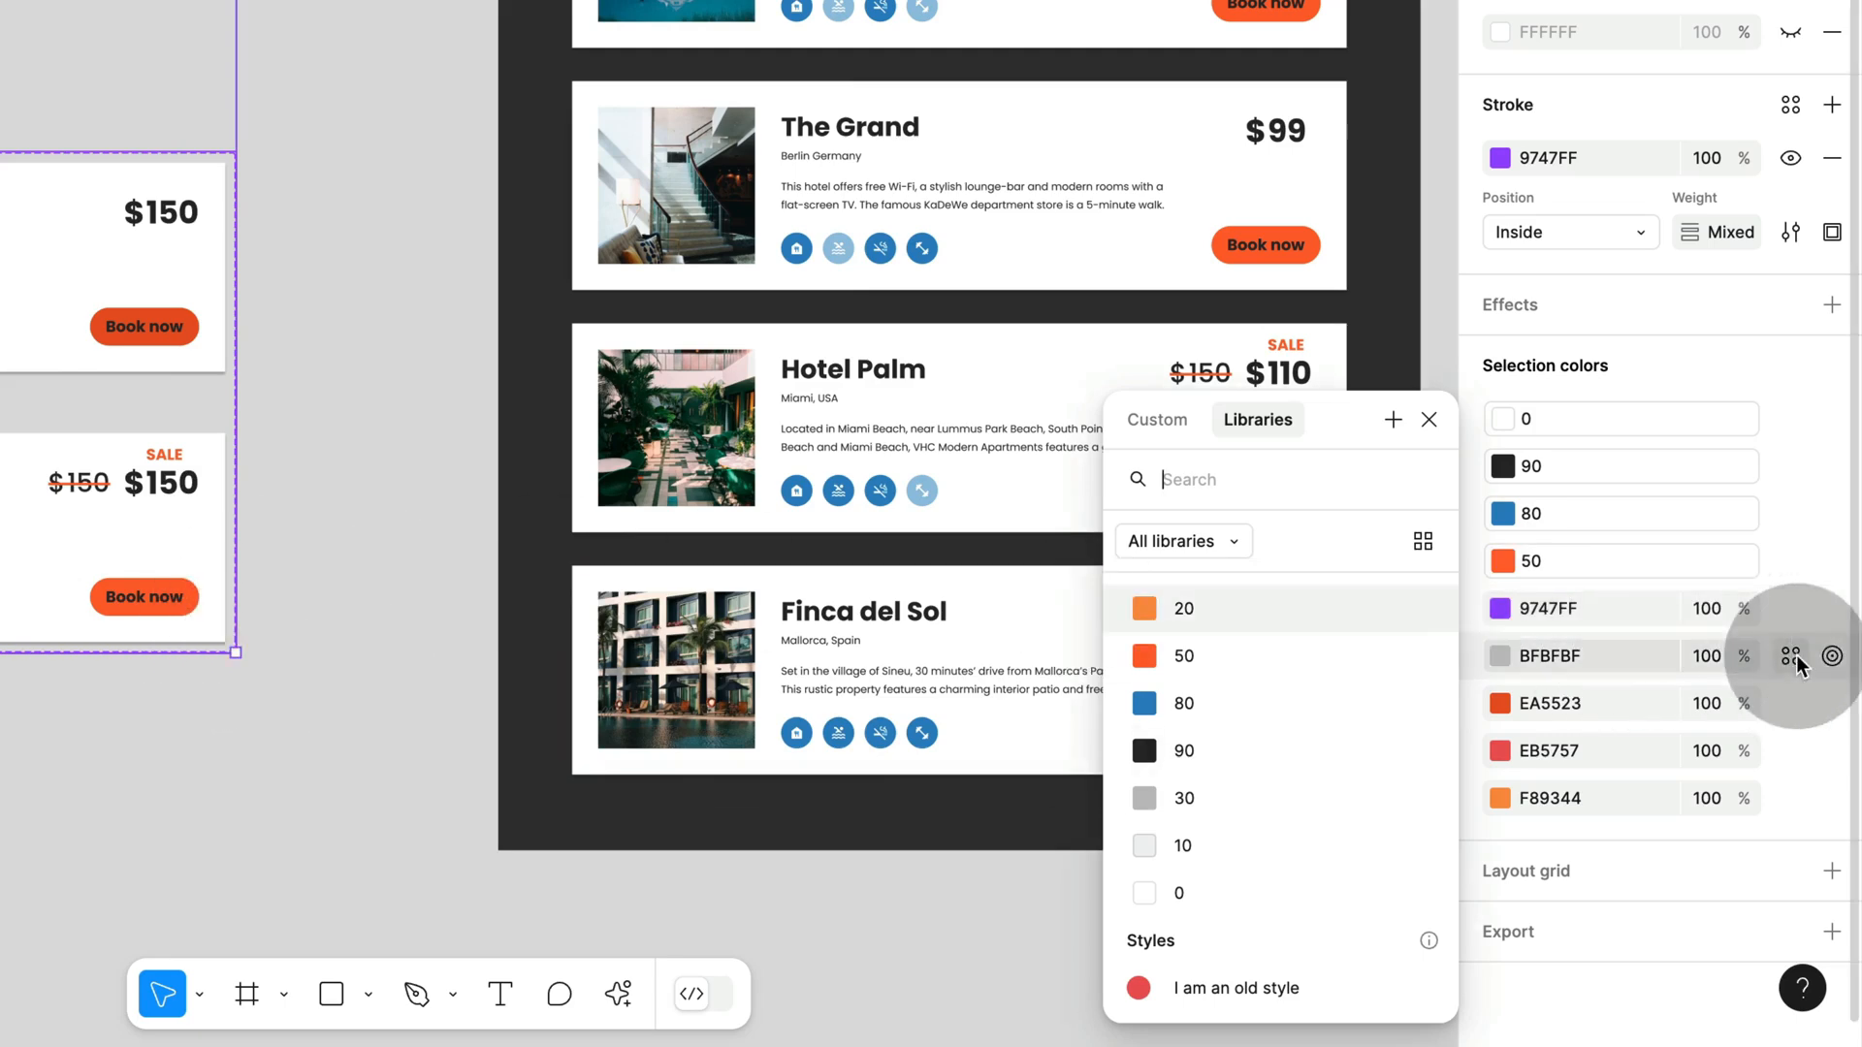
{"action": "left_click", "coordinate": [1168, 797]}
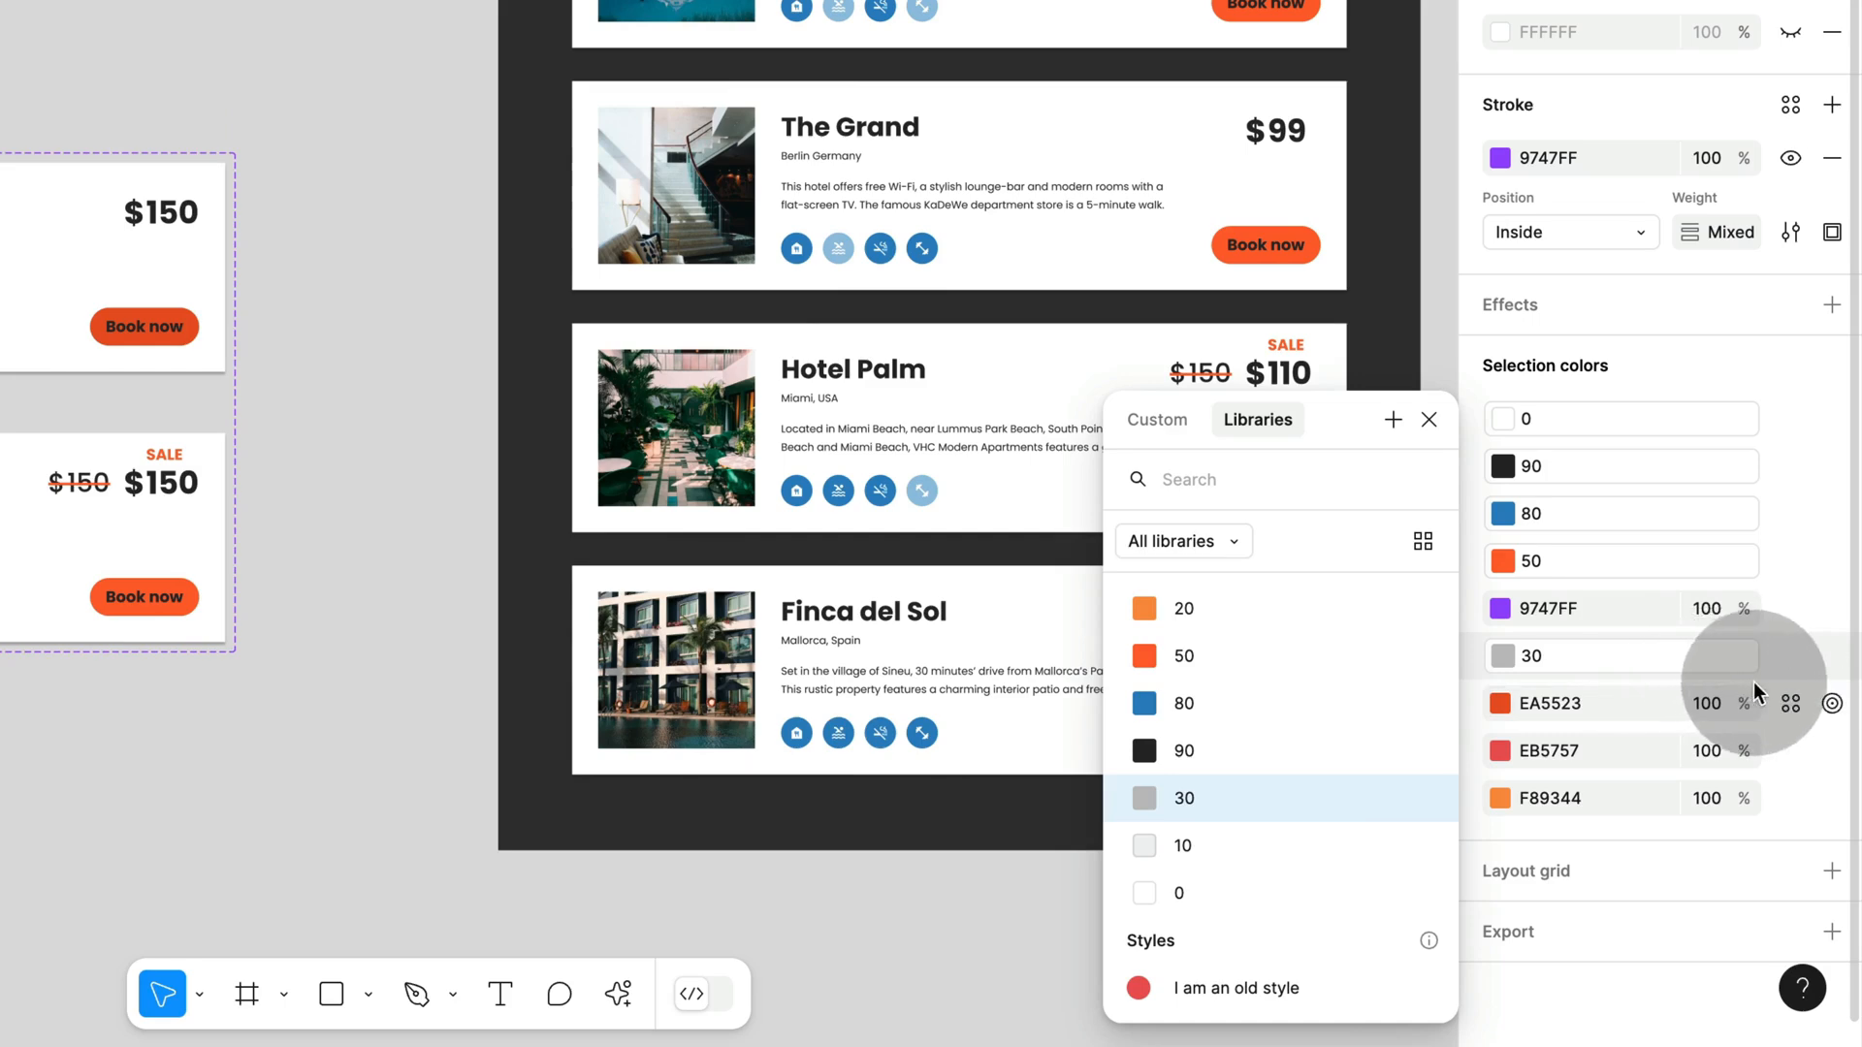
- Replace the selection color EA5523 with color variable 50
{"action": "left_click", "coordinate": [1790, 703]}
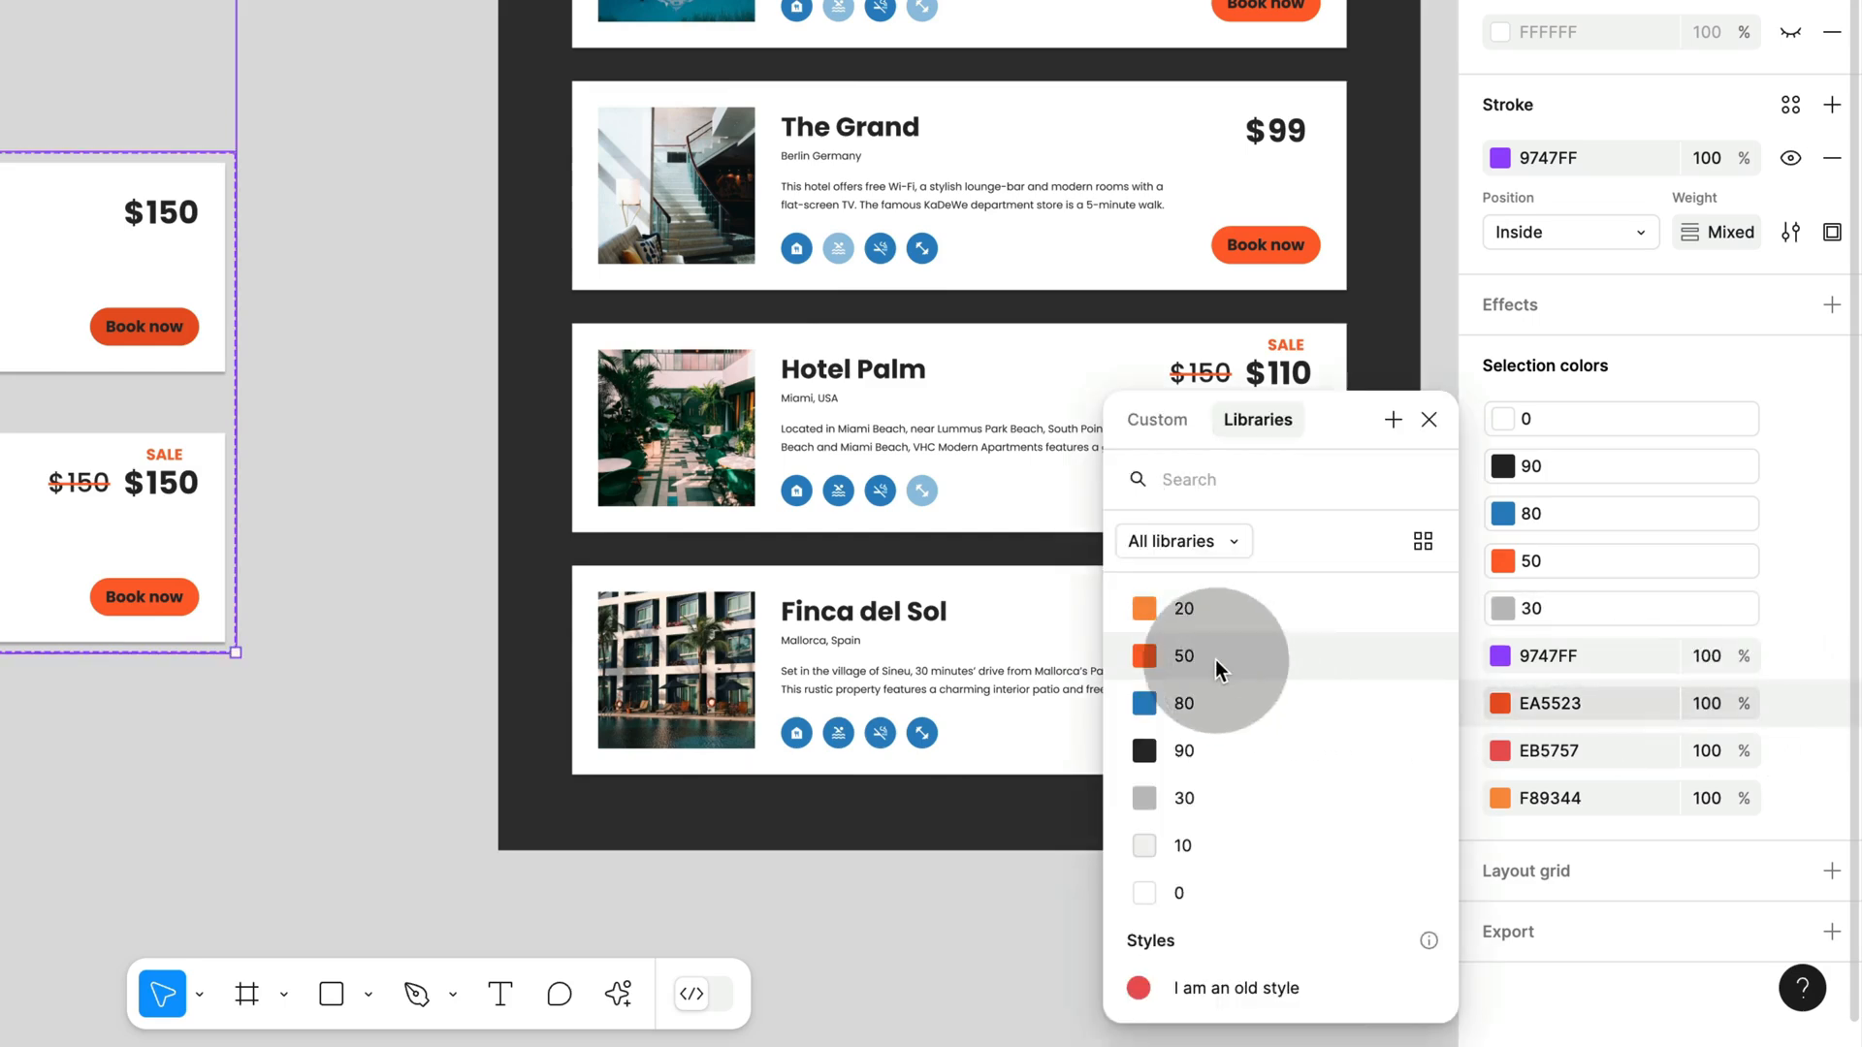
{"action": "left_click", "coordinate": [1217, 665]}
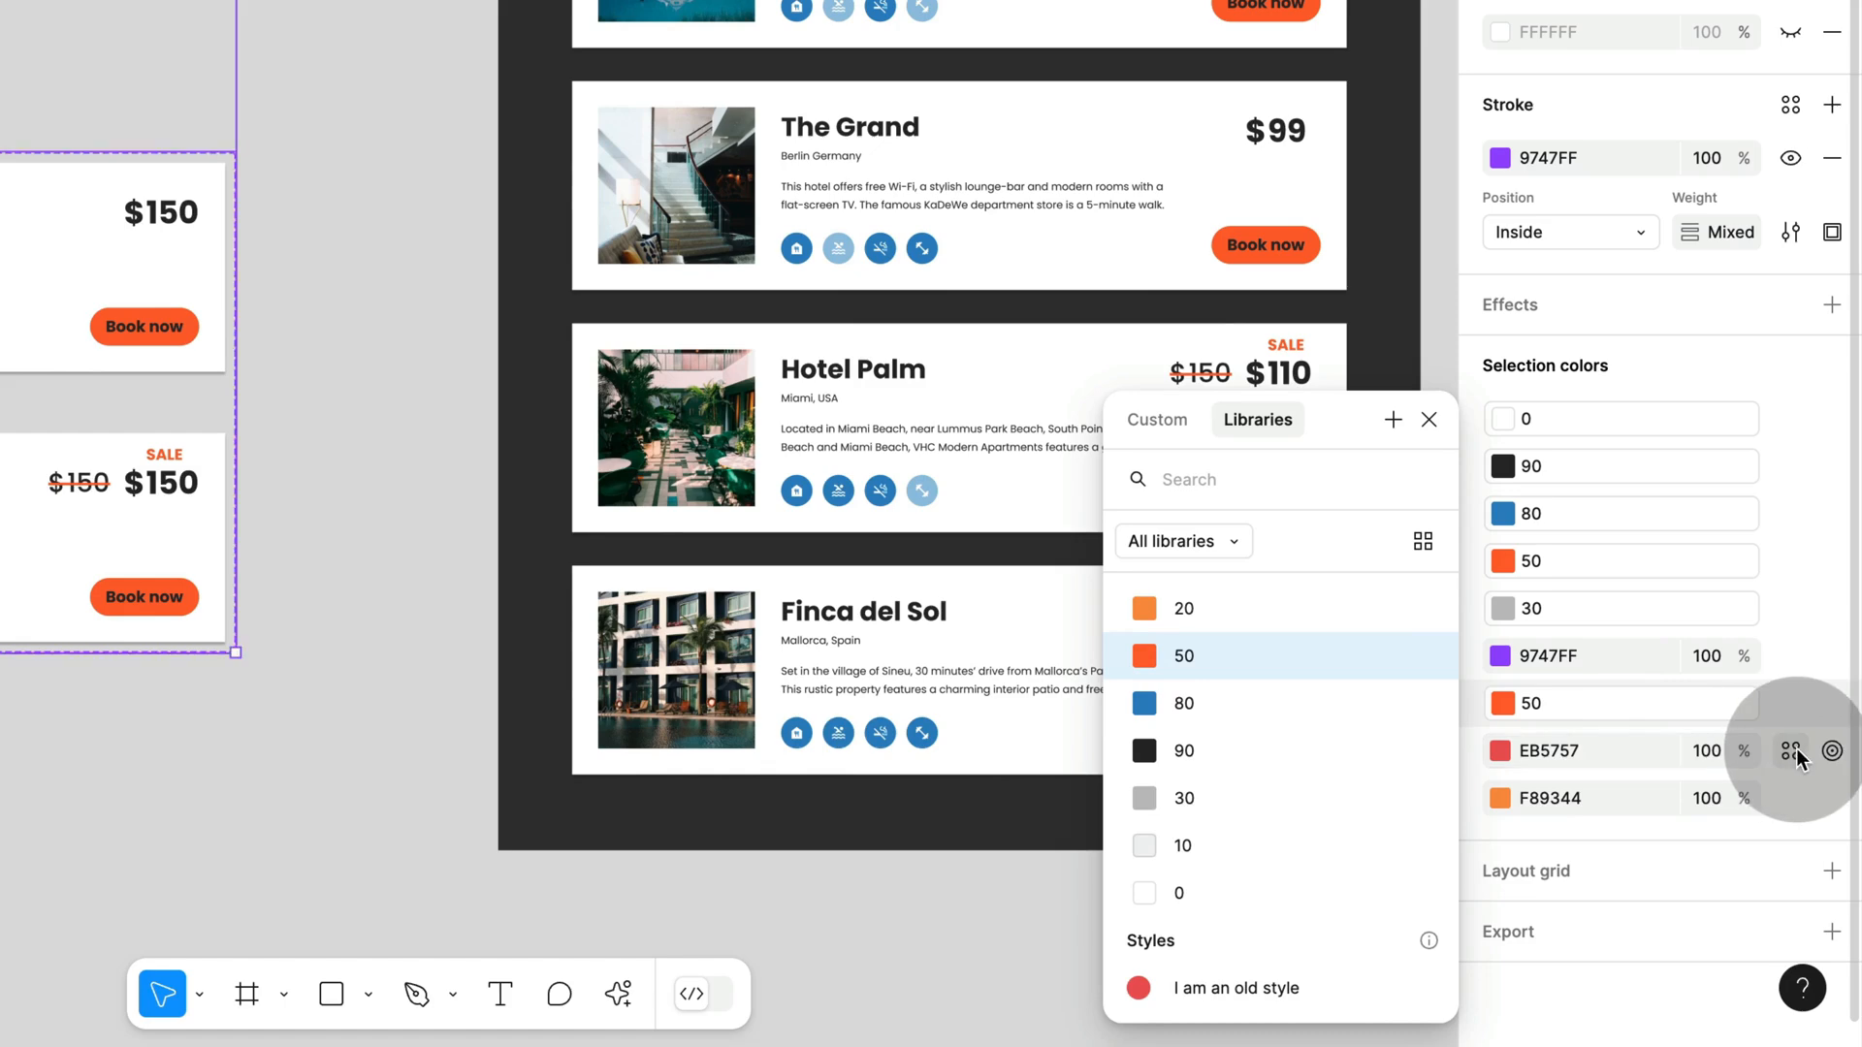
{"action": "left_click", "coordinate": [1790, 753]}
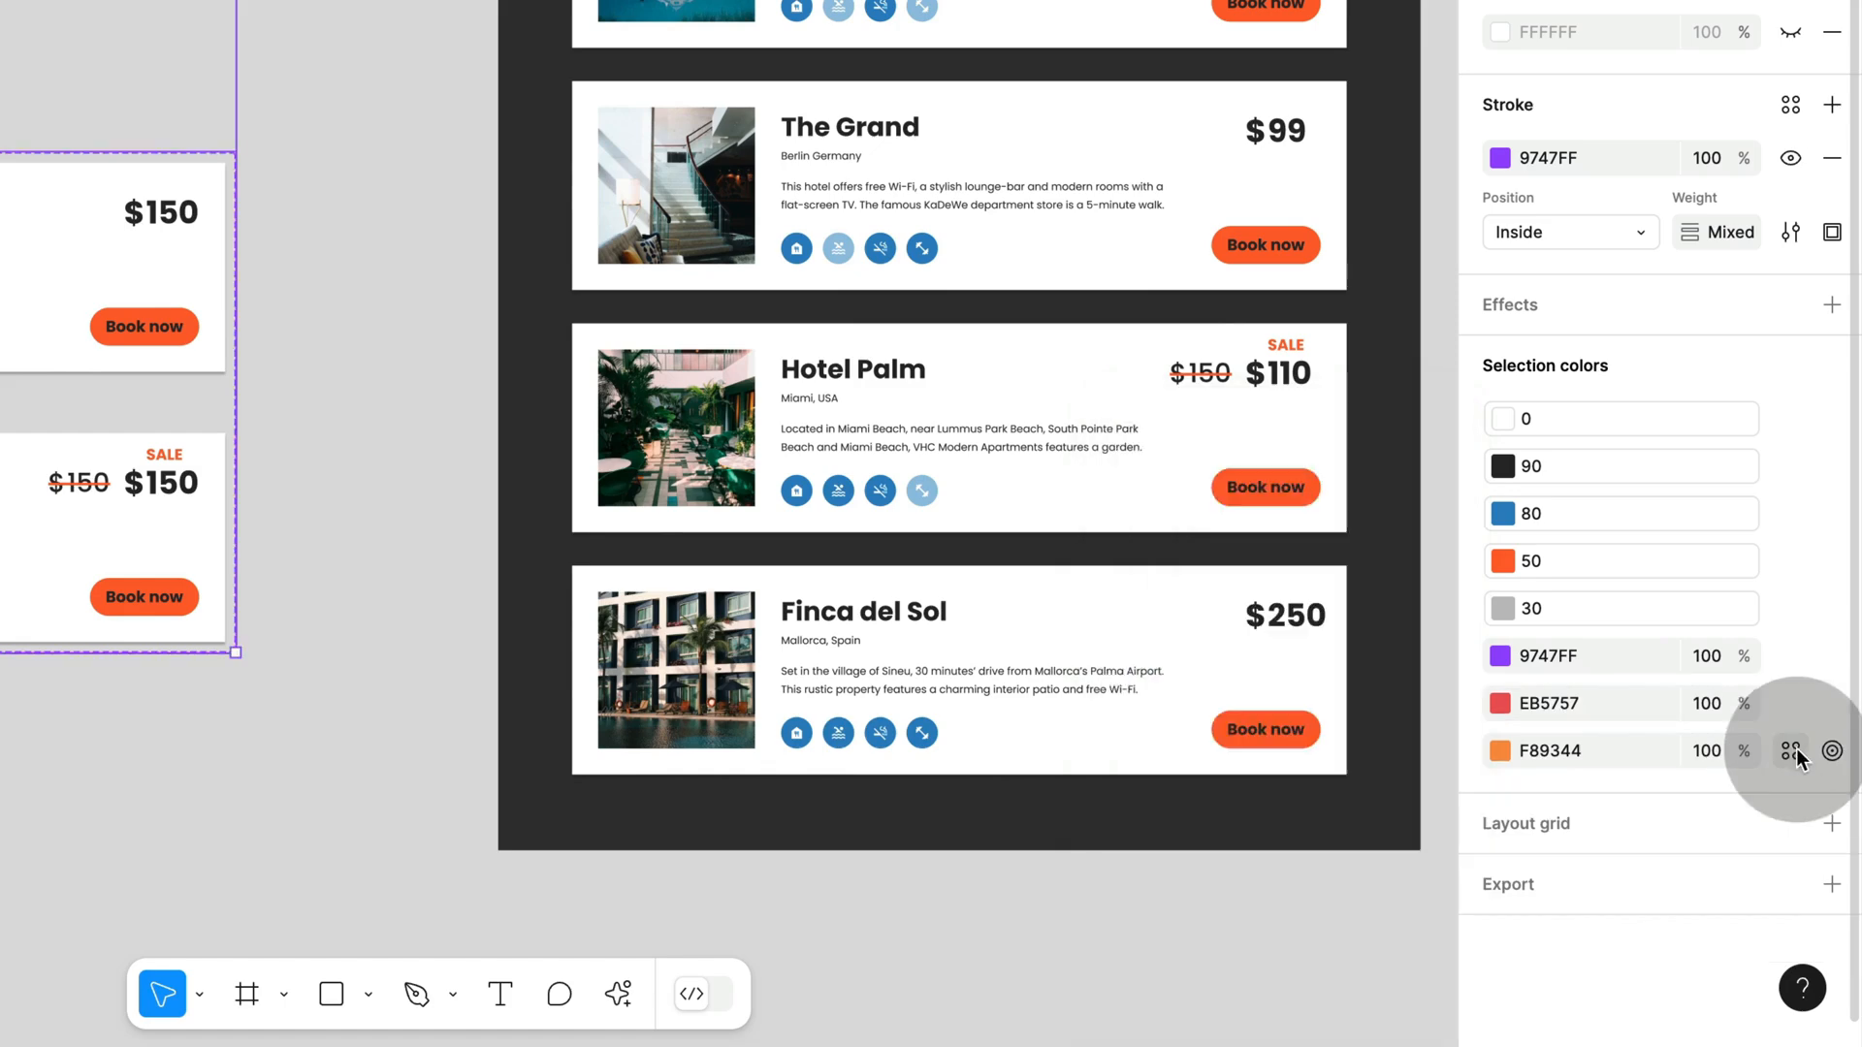
- Replace the components' selection color EB5757 with color variable 50 and F89344 with color variable 20
{"action": "left_click", "coordinate": [1790, 705]}
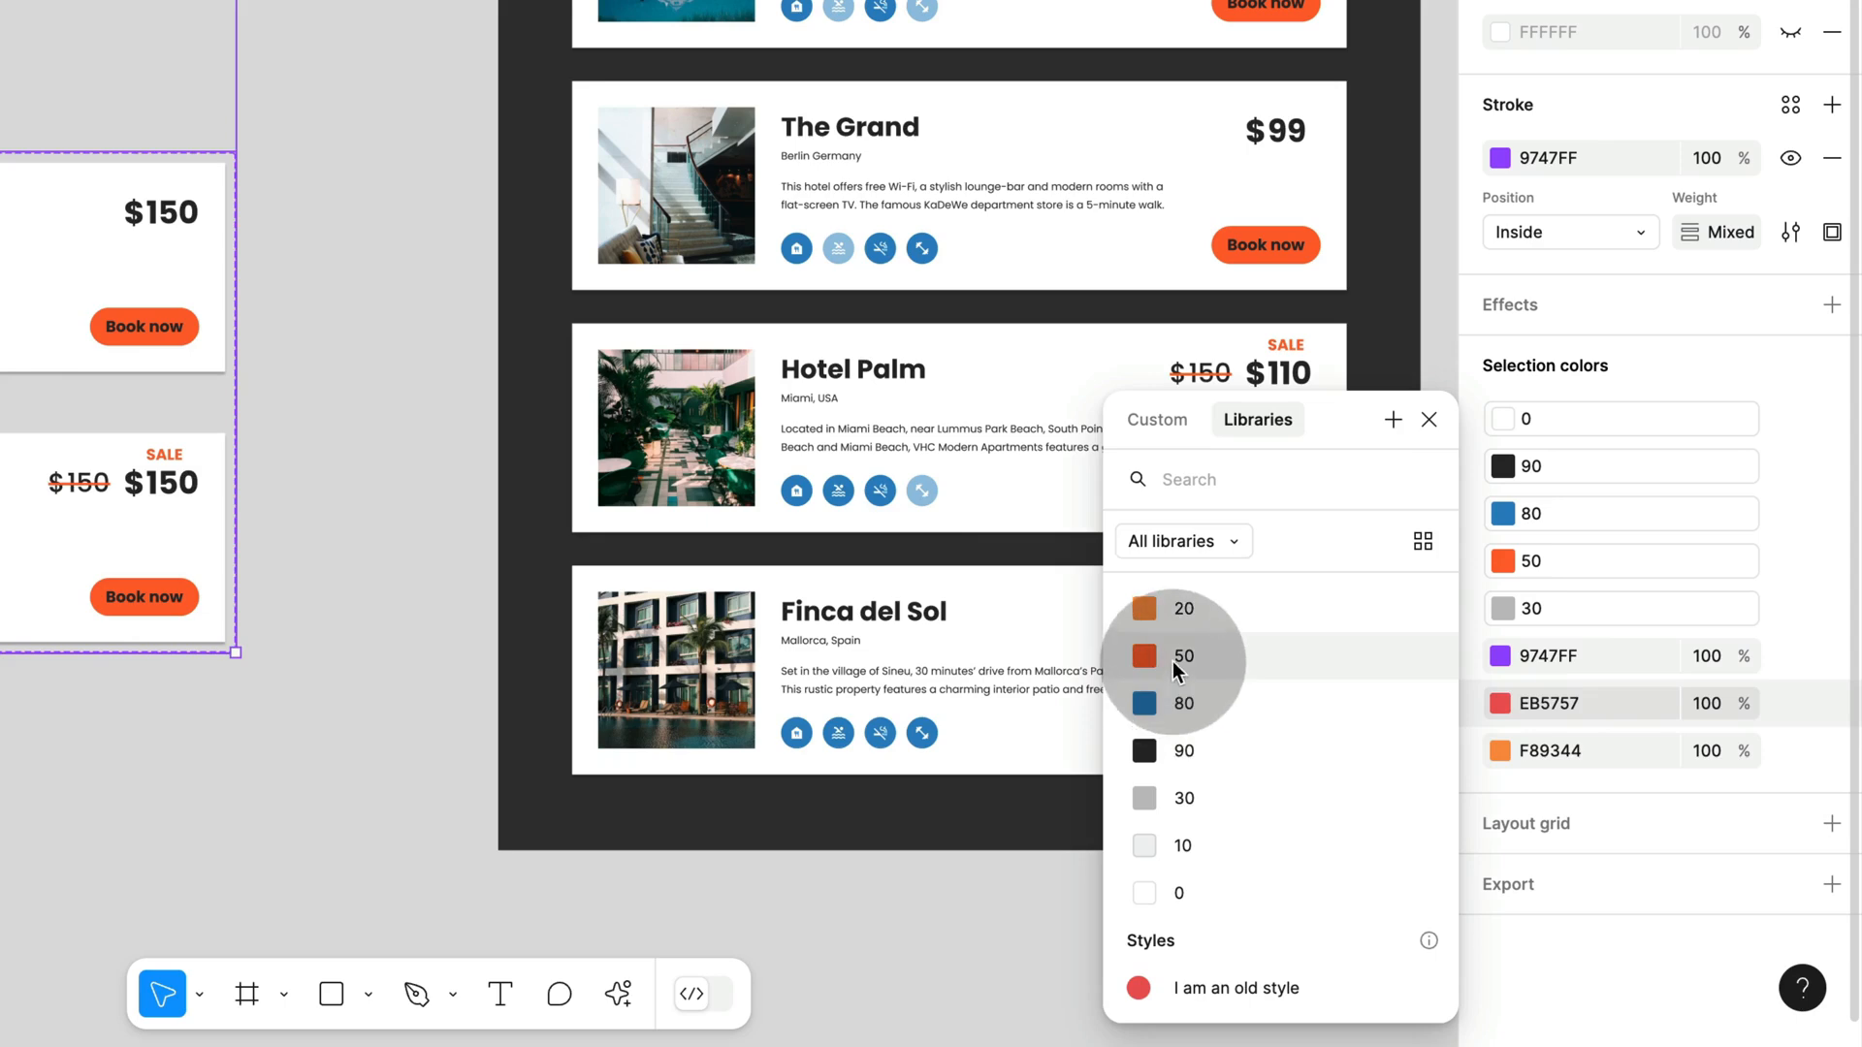
{"action": "left_click", "coordinate": [1181, 655]}
{"action": "left_click", "coordinate": [1787, 753]}
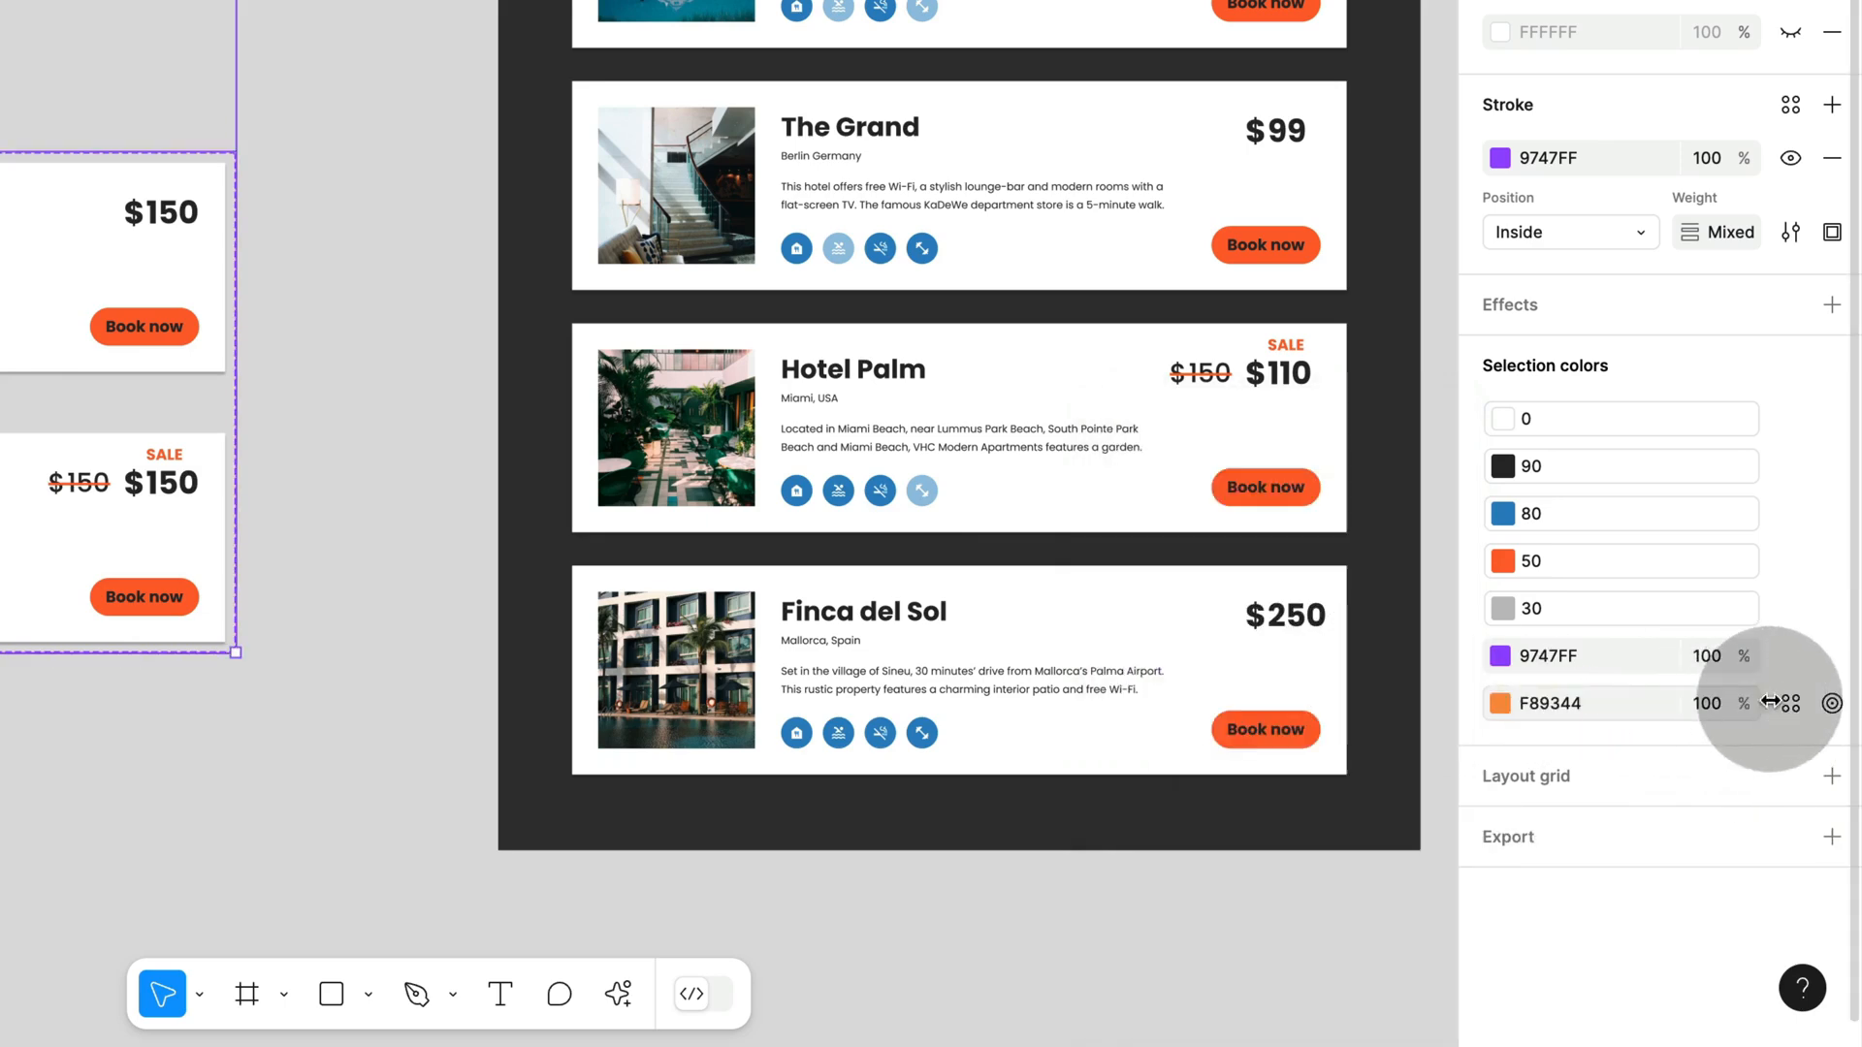
{"action": "left_click", "coordinate": [1790, 705]}
{"action": "left_click", "coordinate": [1245, 608]}
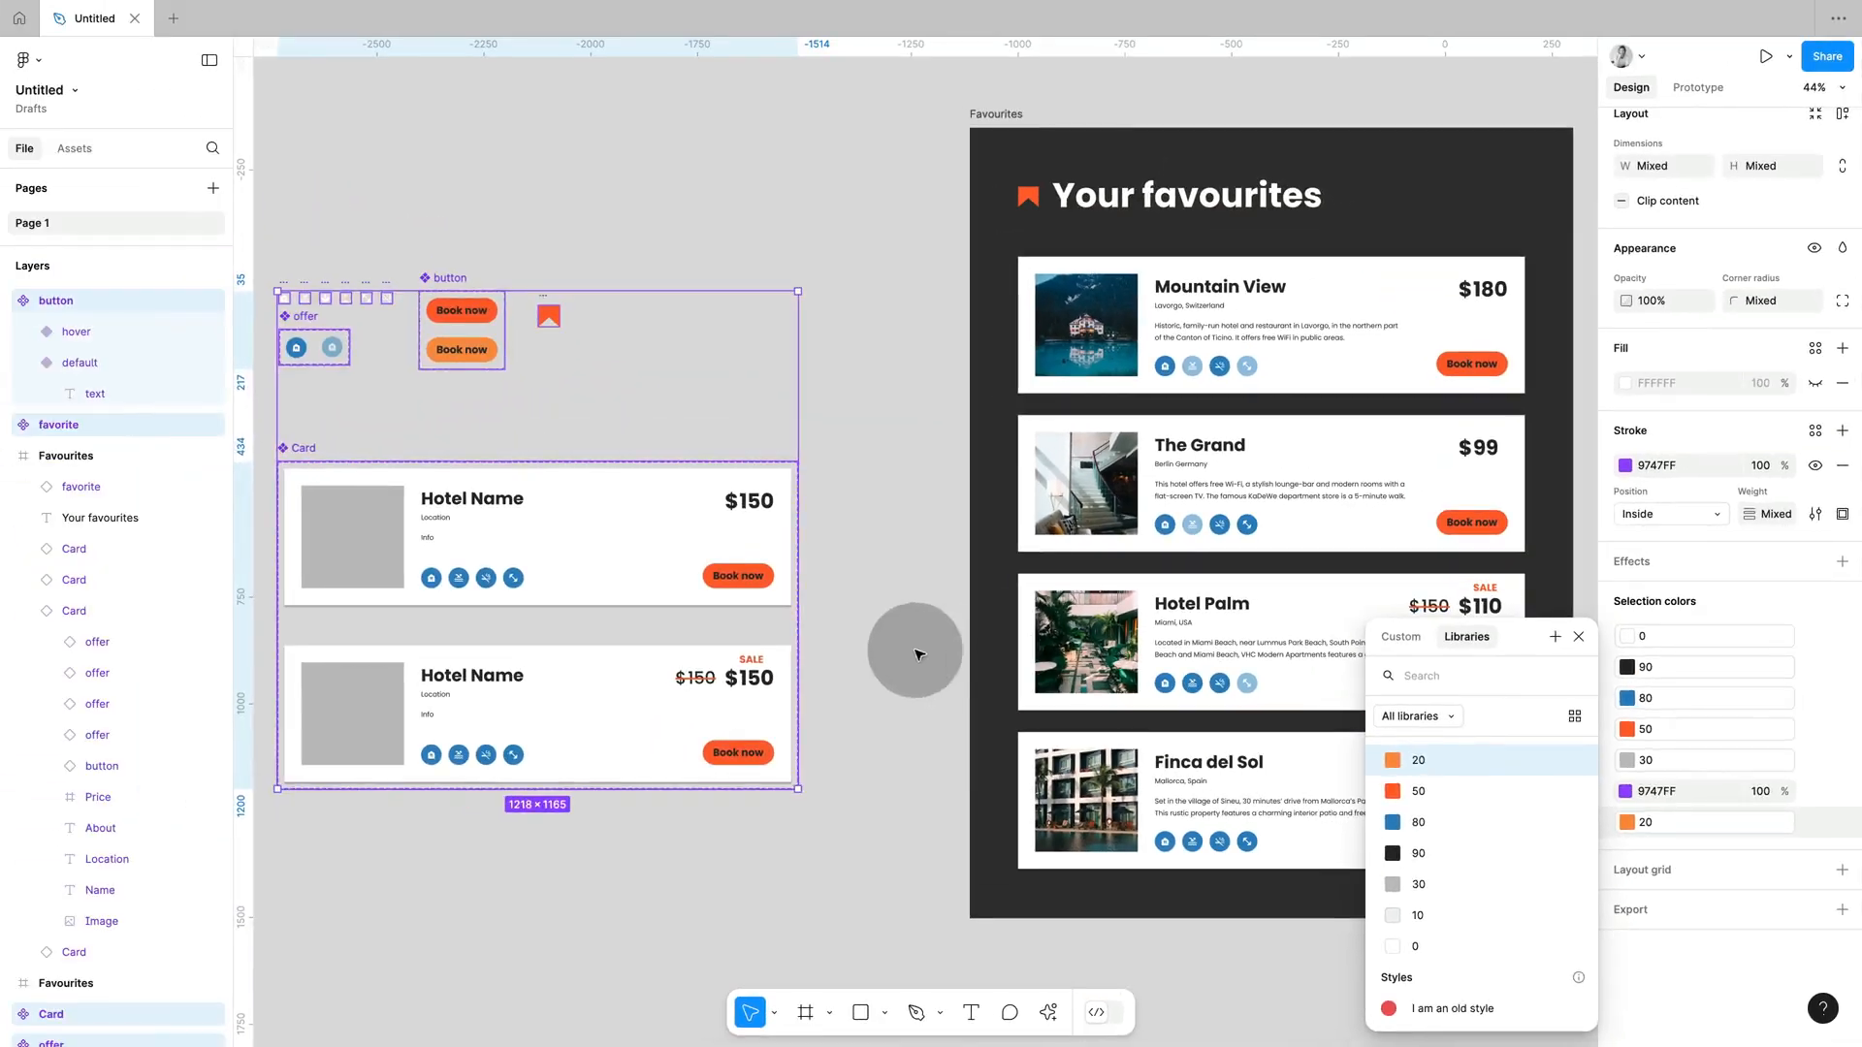
{"action": "left_click", "coordinate": [612, 536]}
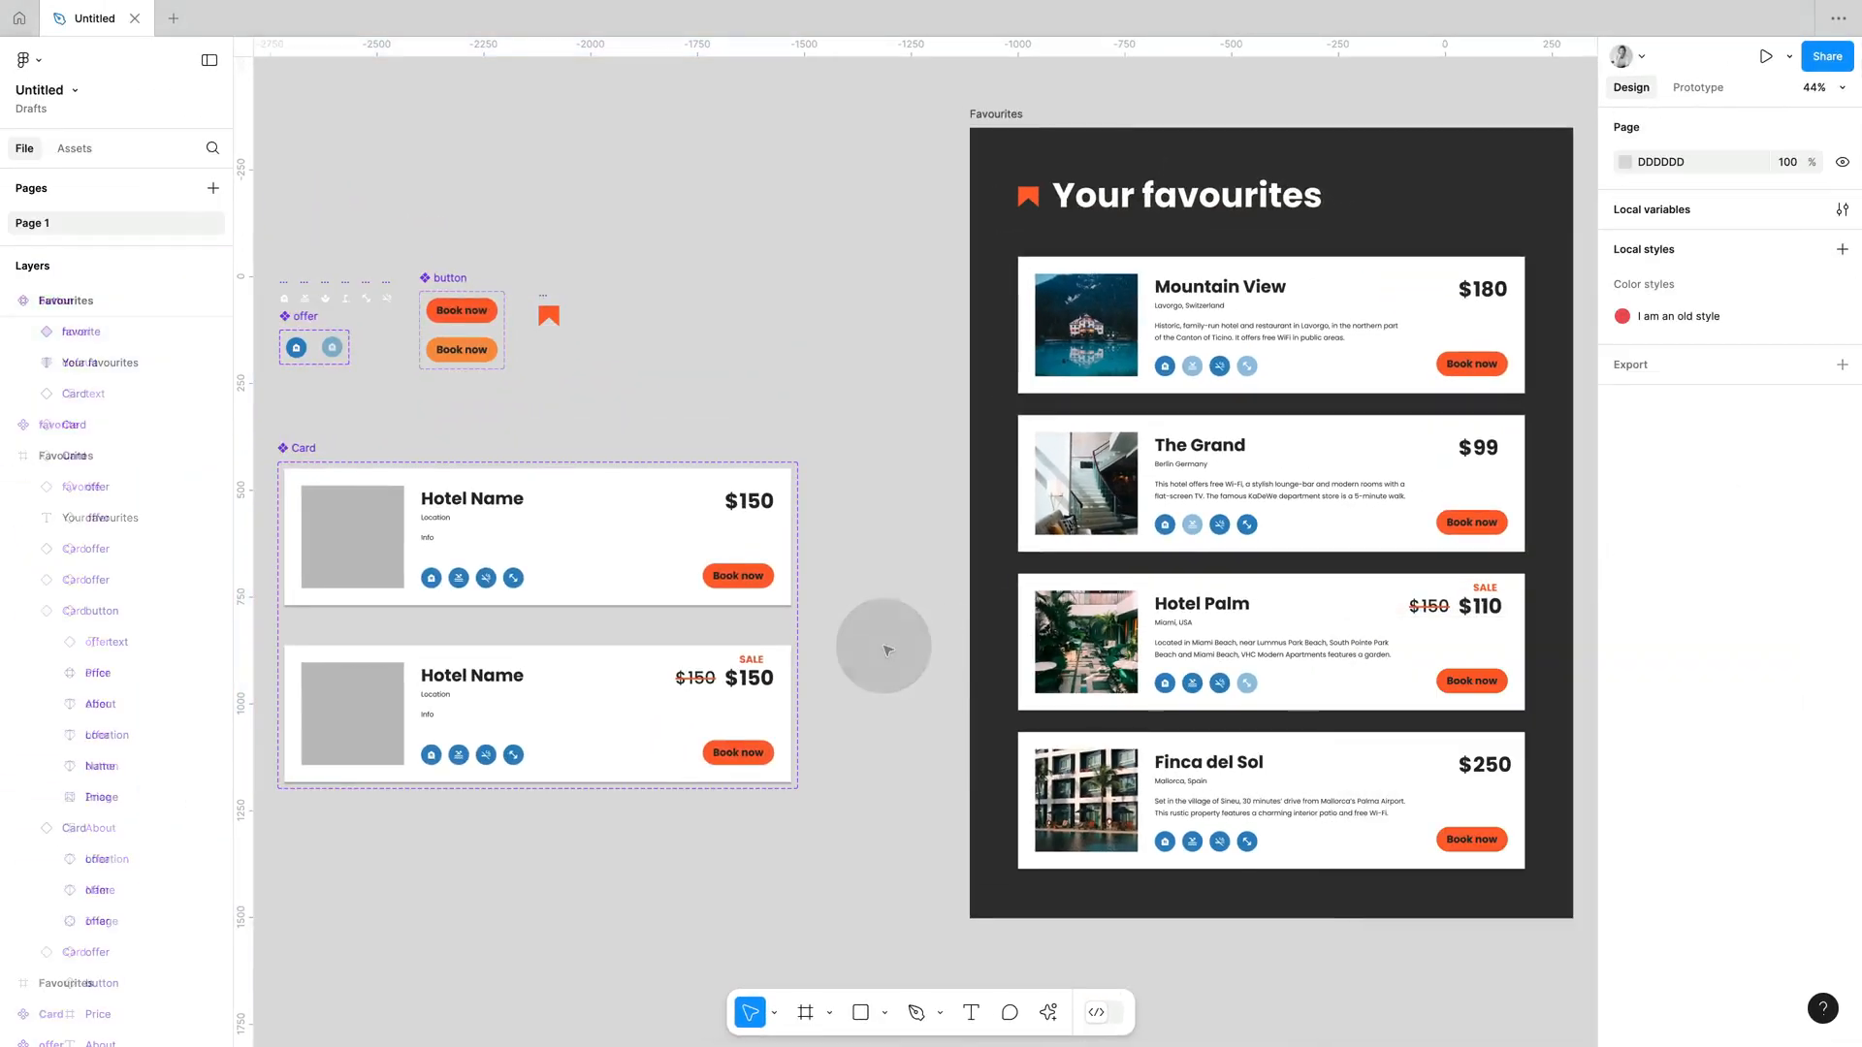
- Check the colors applied to The Grand card, its button, button text and first offer icon, and to the Your favourites title
{"action": "left_click", "coordinate": [1491, 528]}
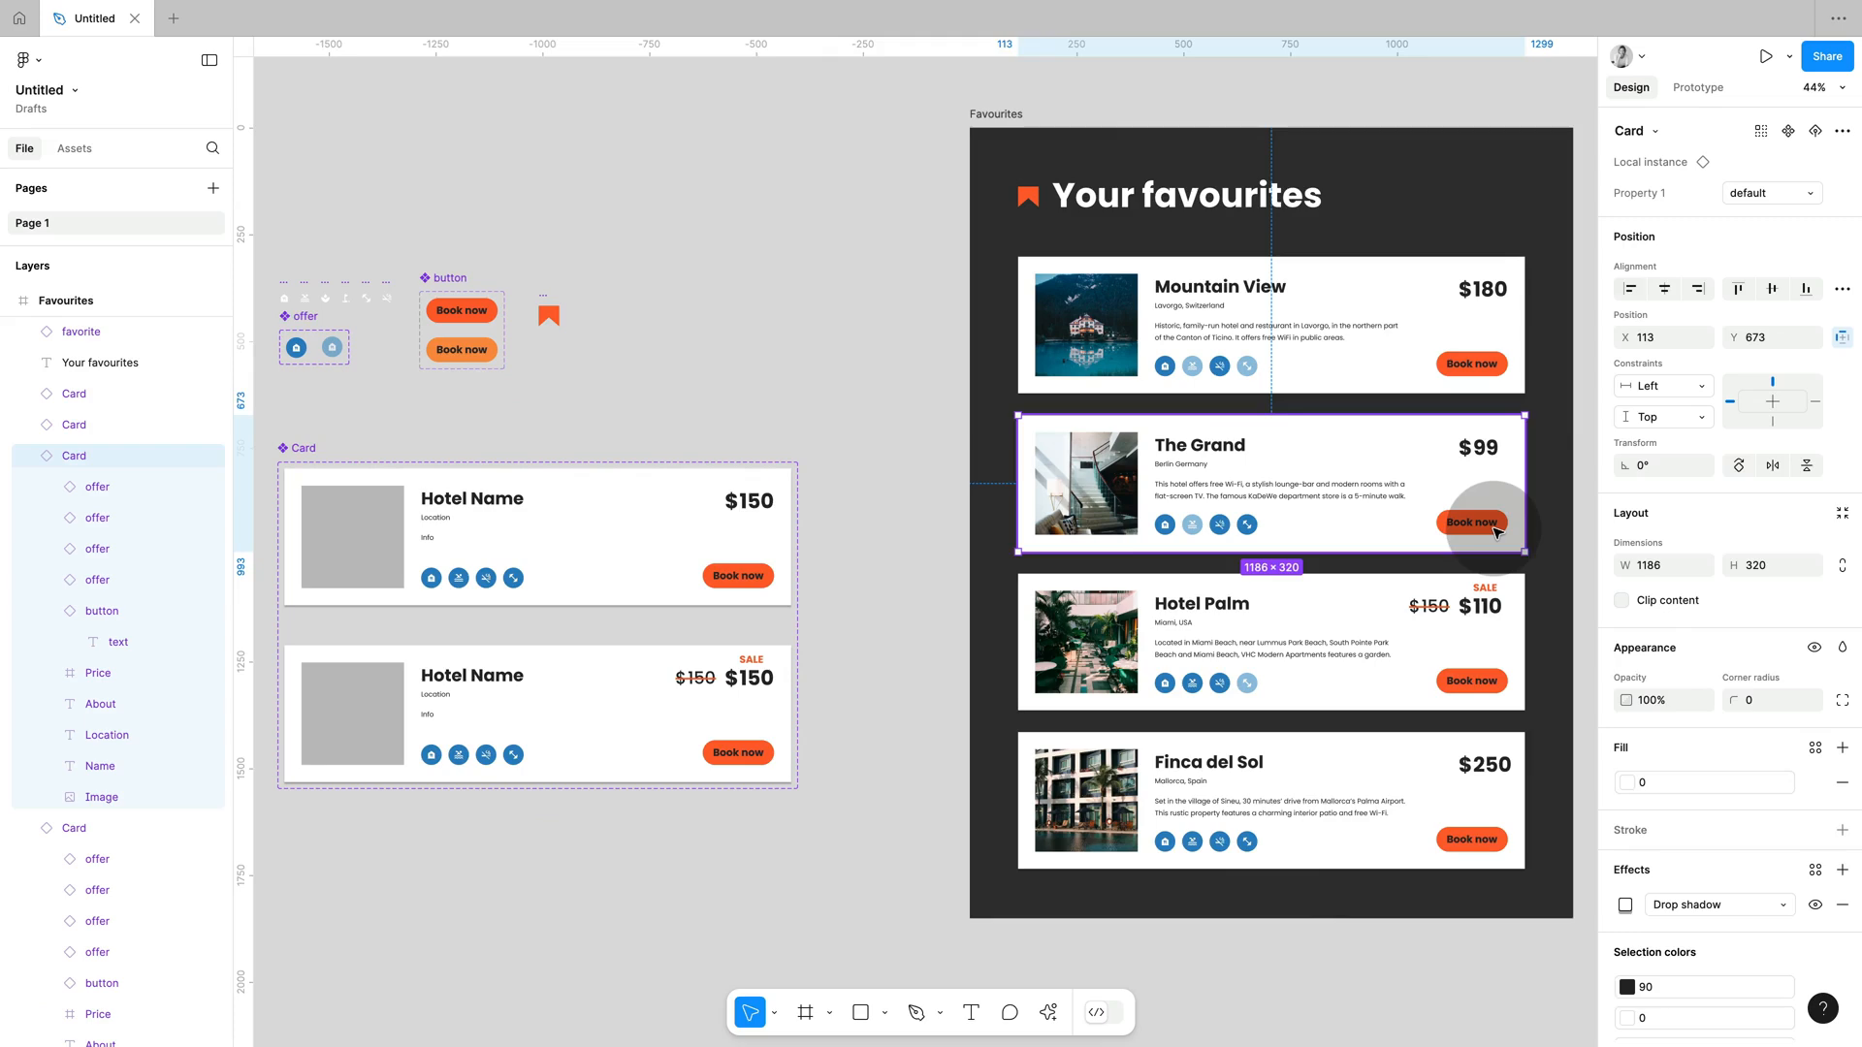
{"action": "left_click", "coordinate": [1494, 530]}
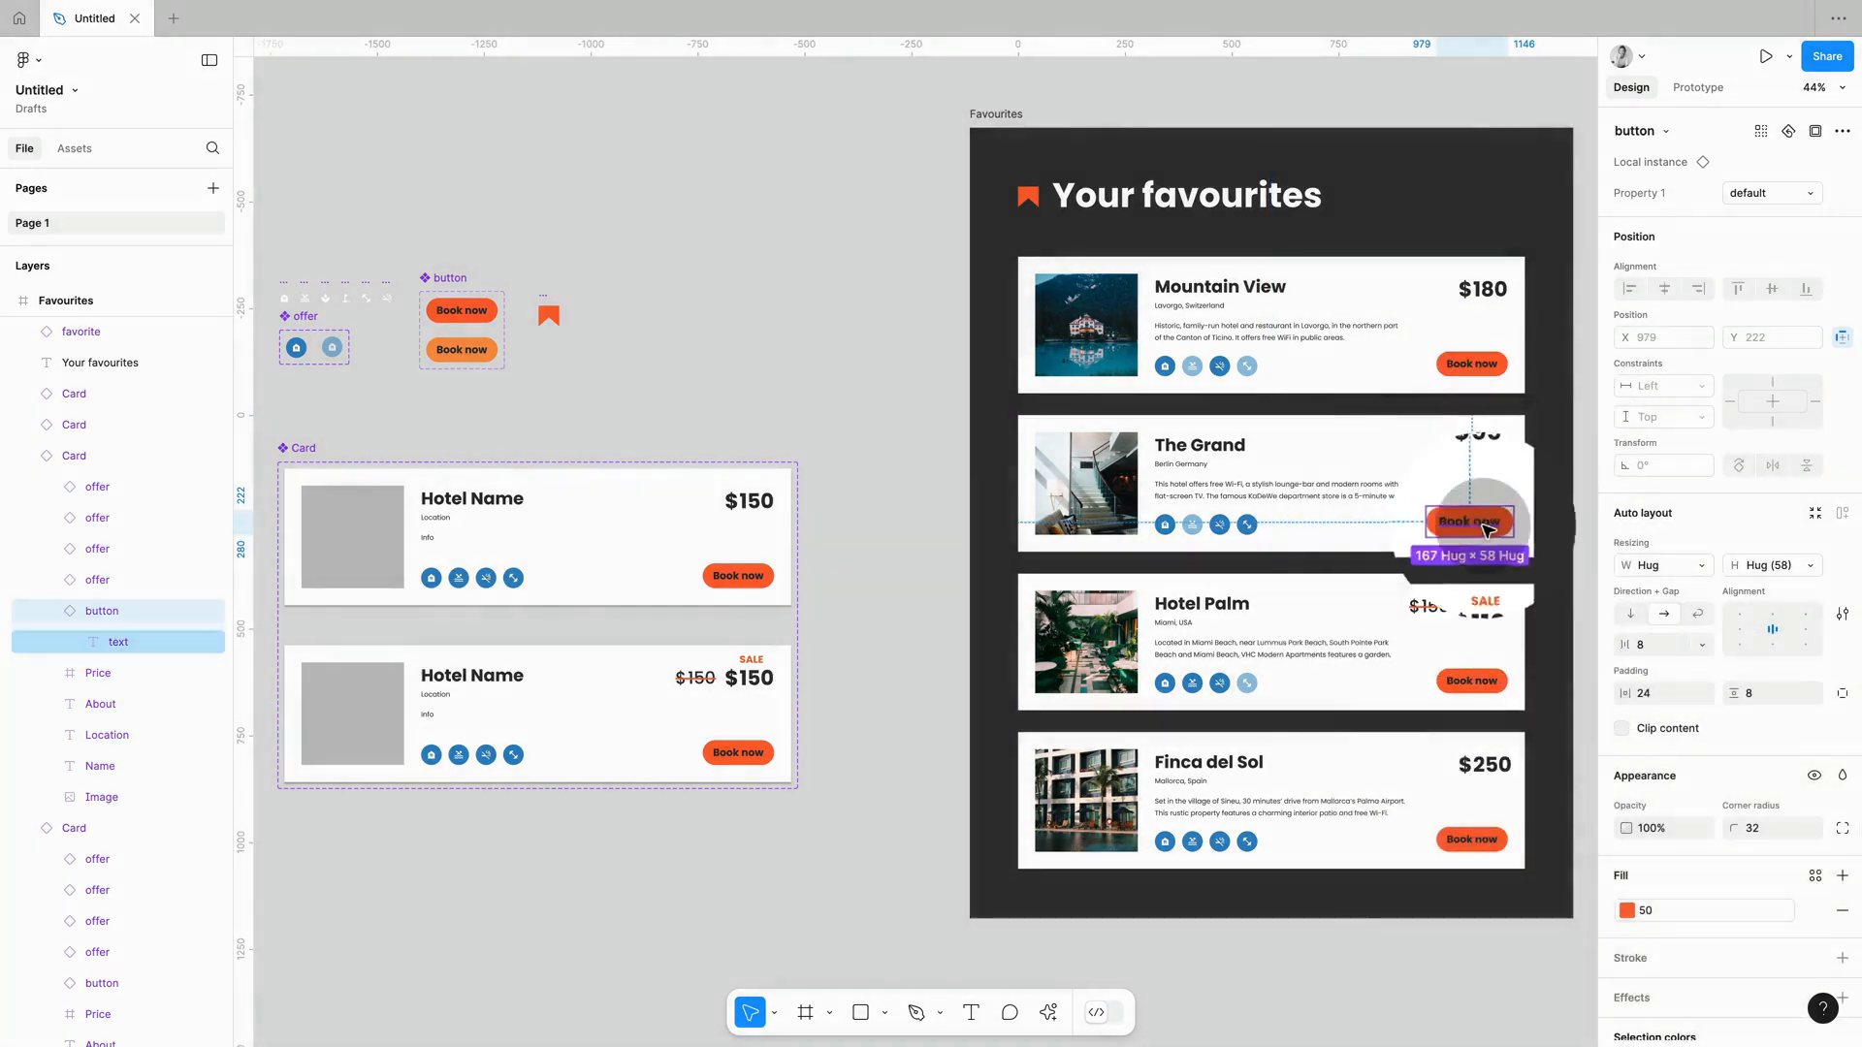
{"action": "left_click", "coordinate": [1476, 525]}
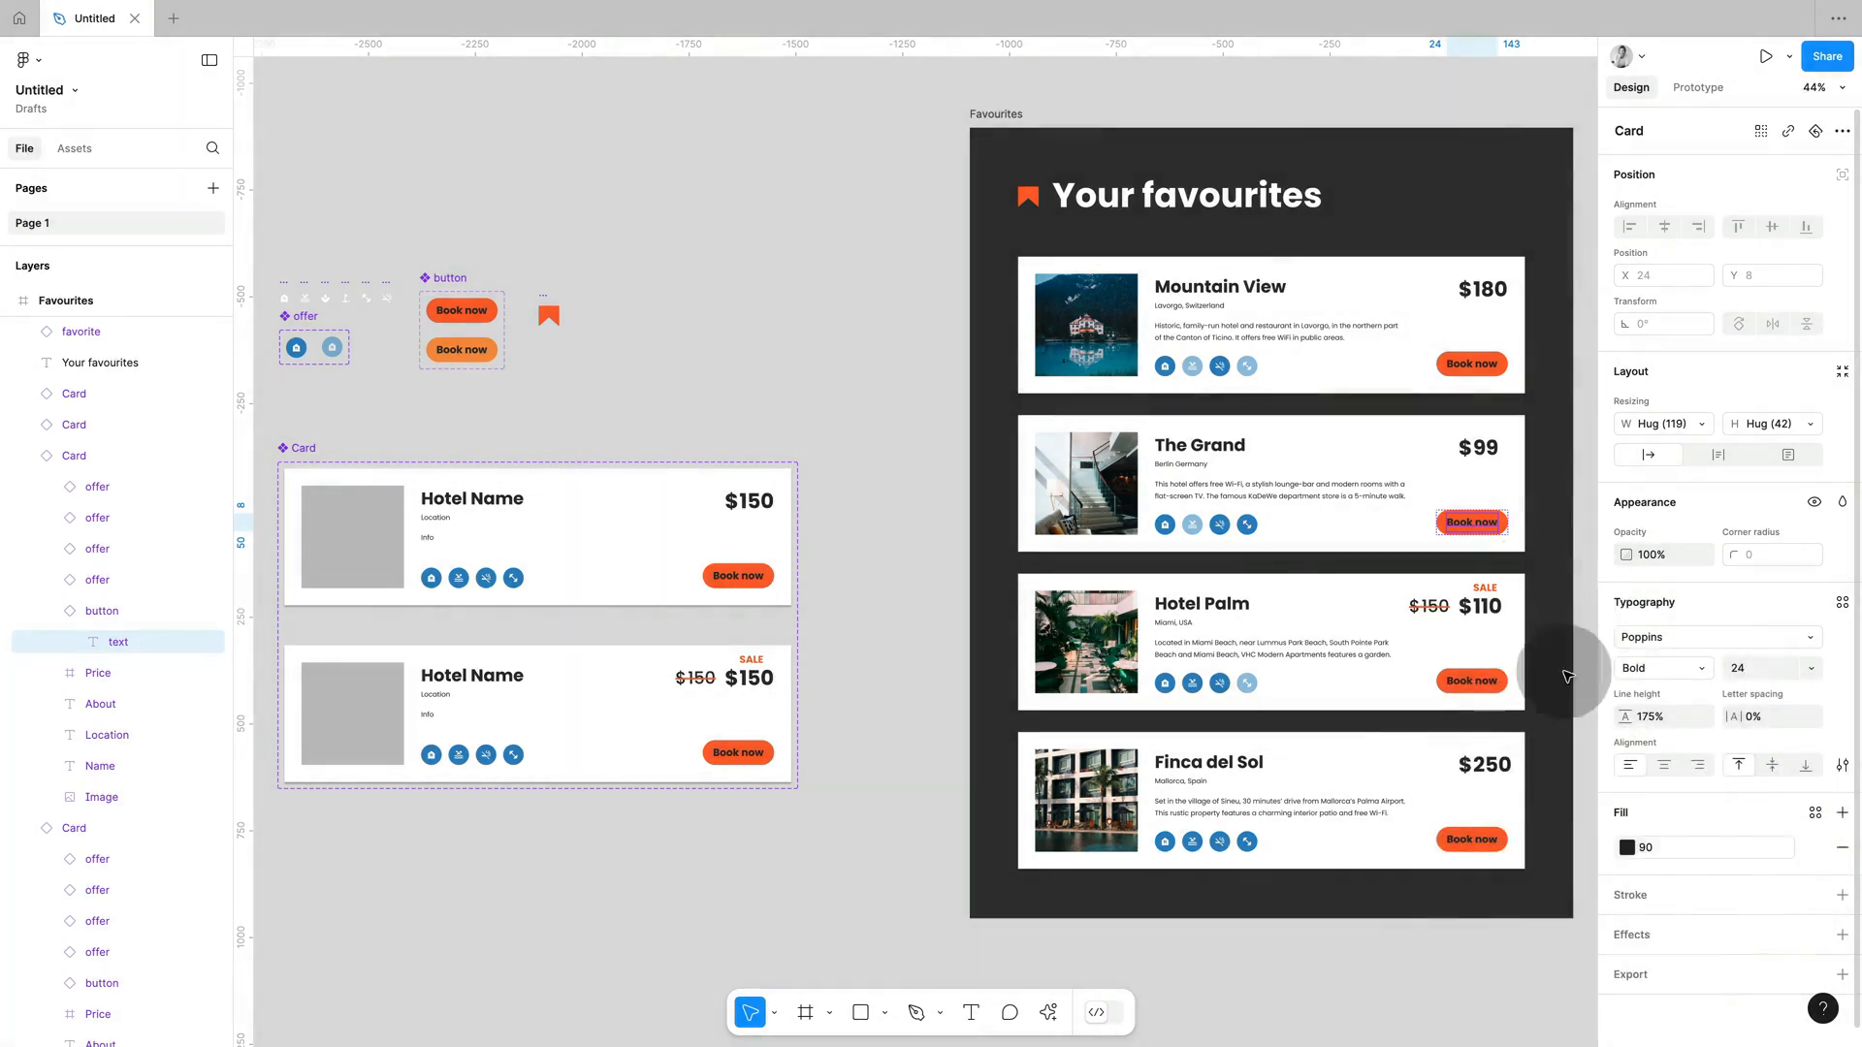
{"action": "left_click", "coordinate": [1498, 488]}
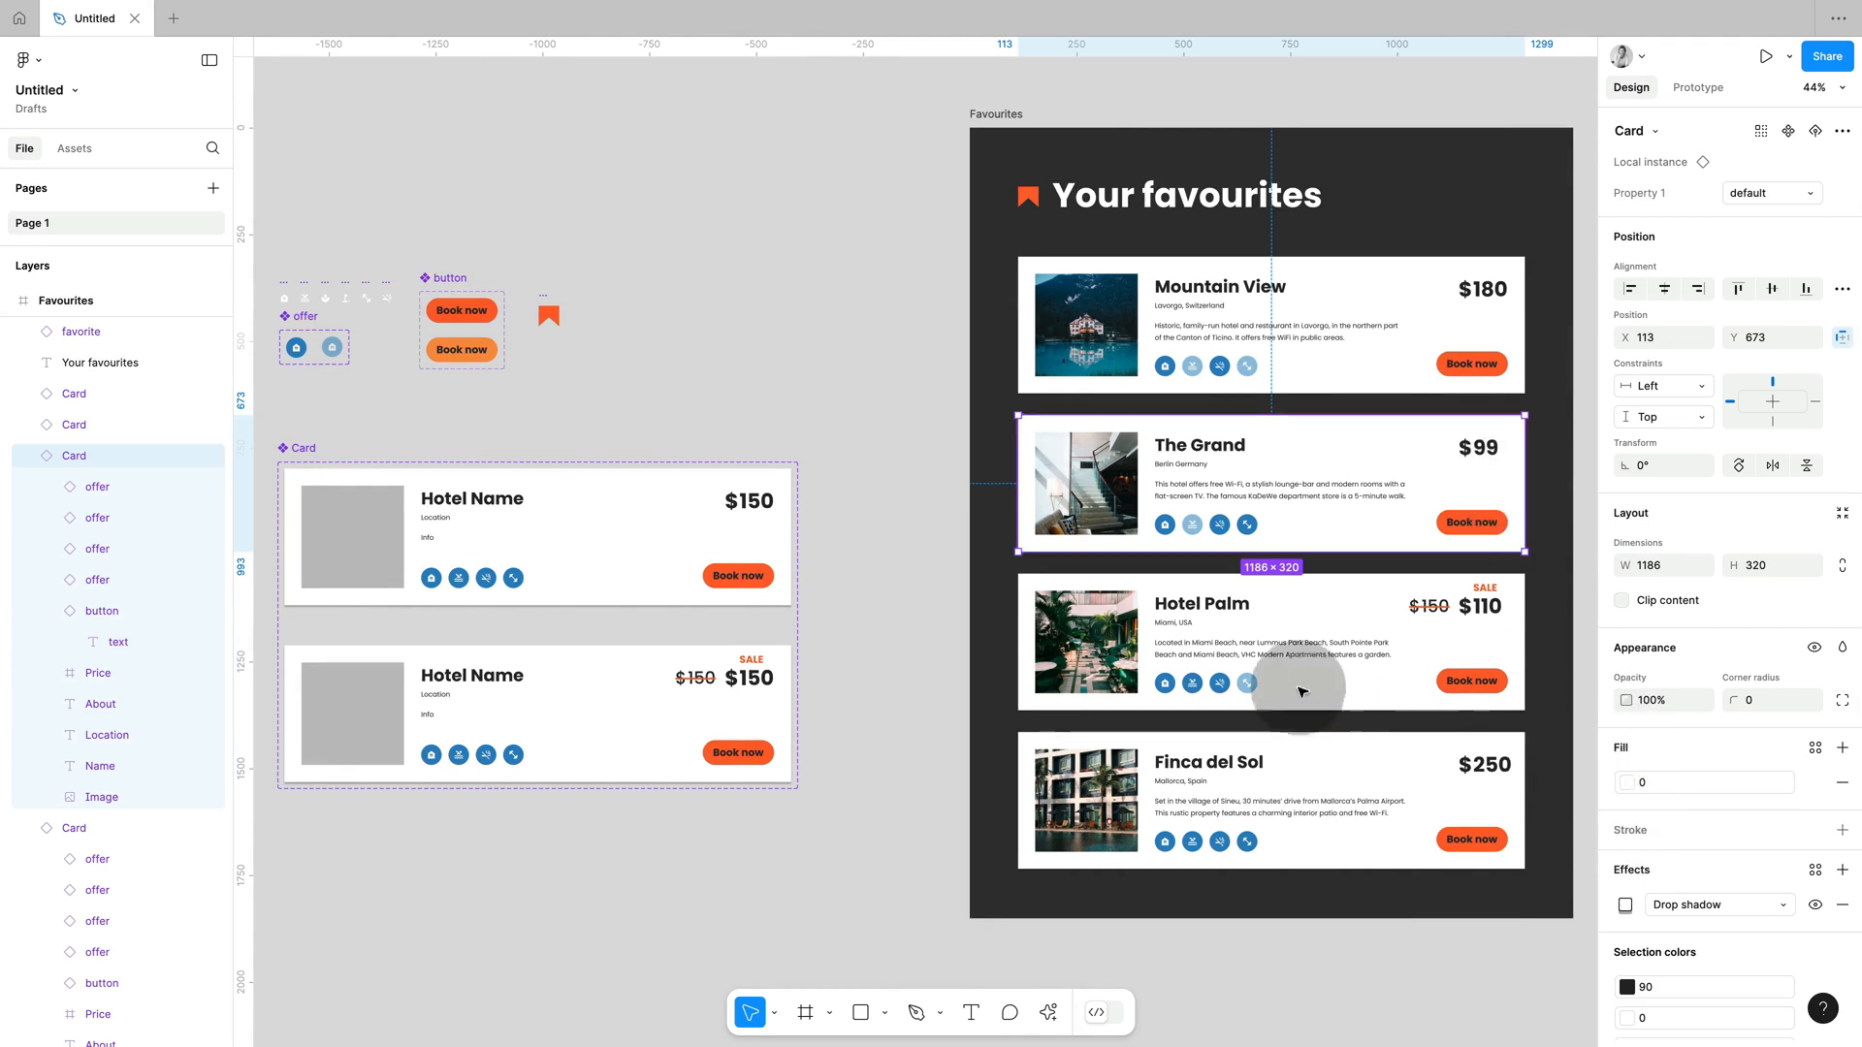
{"action": "left_click", "coordinate": [1173, 523]}
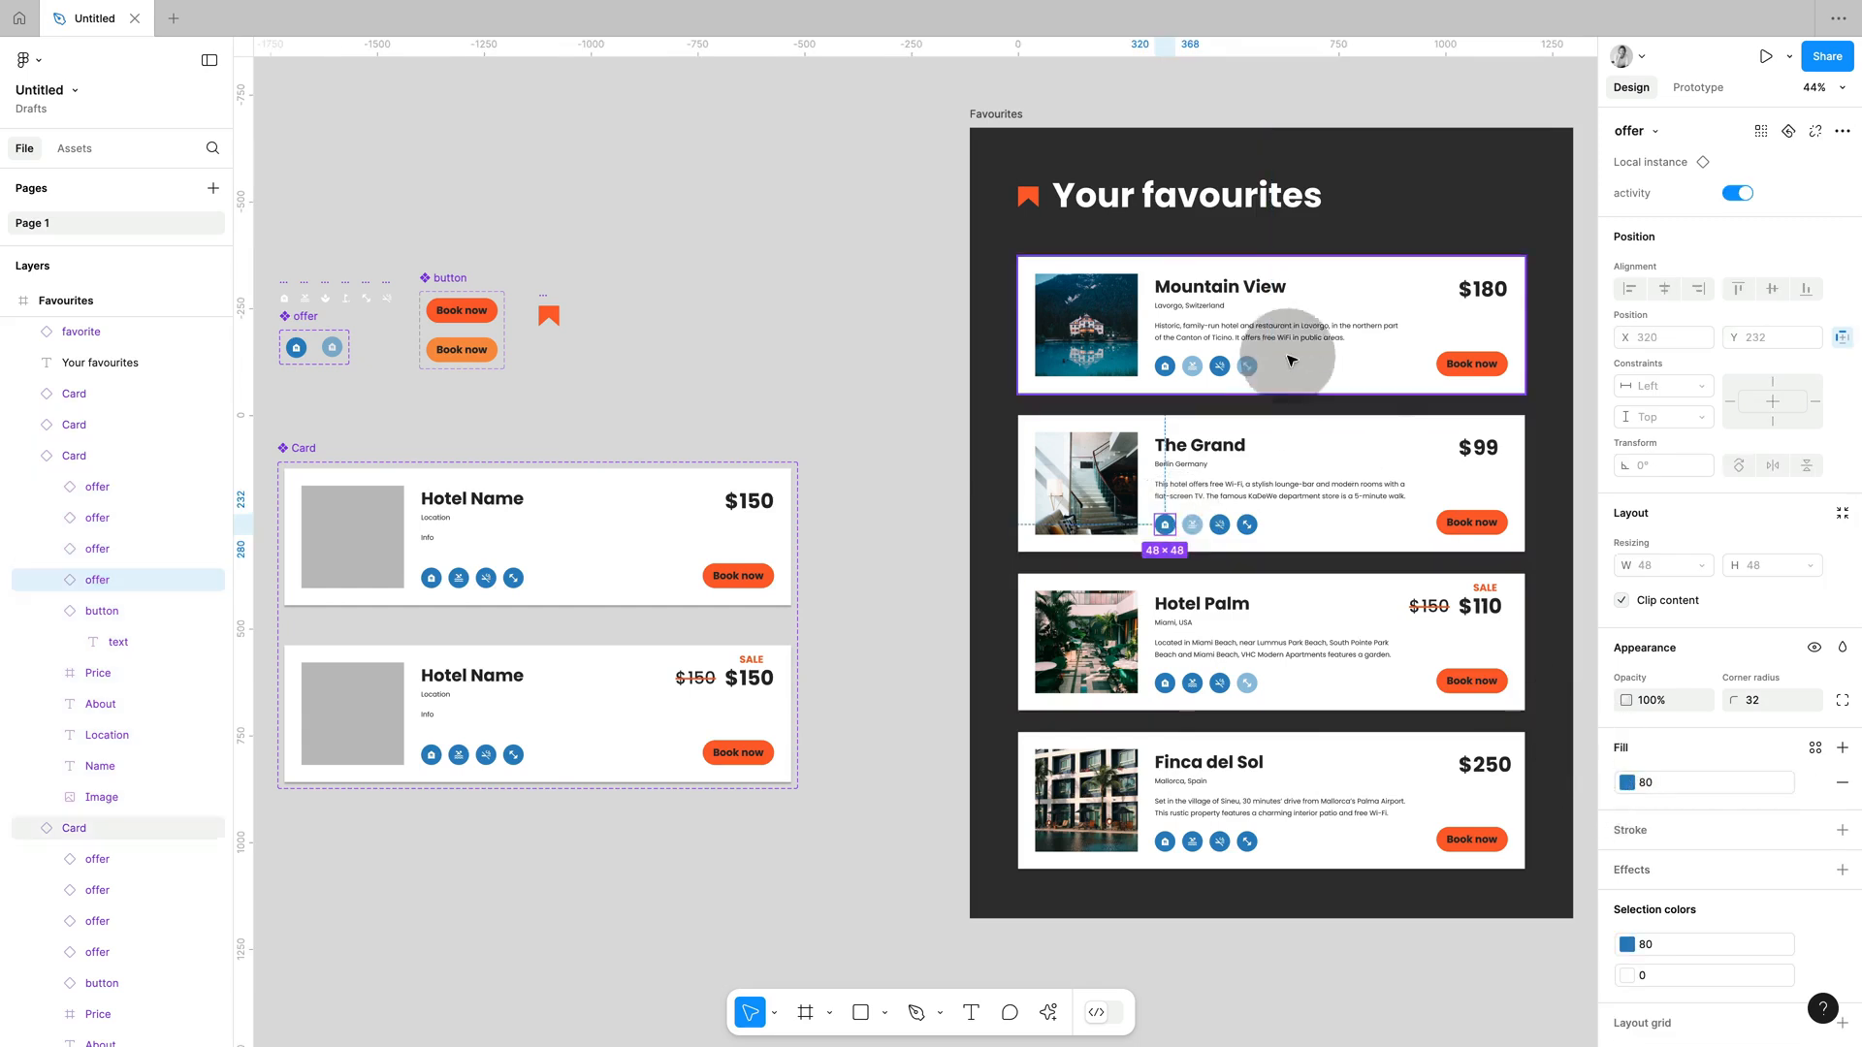
{"action": "left_click", "coordinate": [1208, 212]}
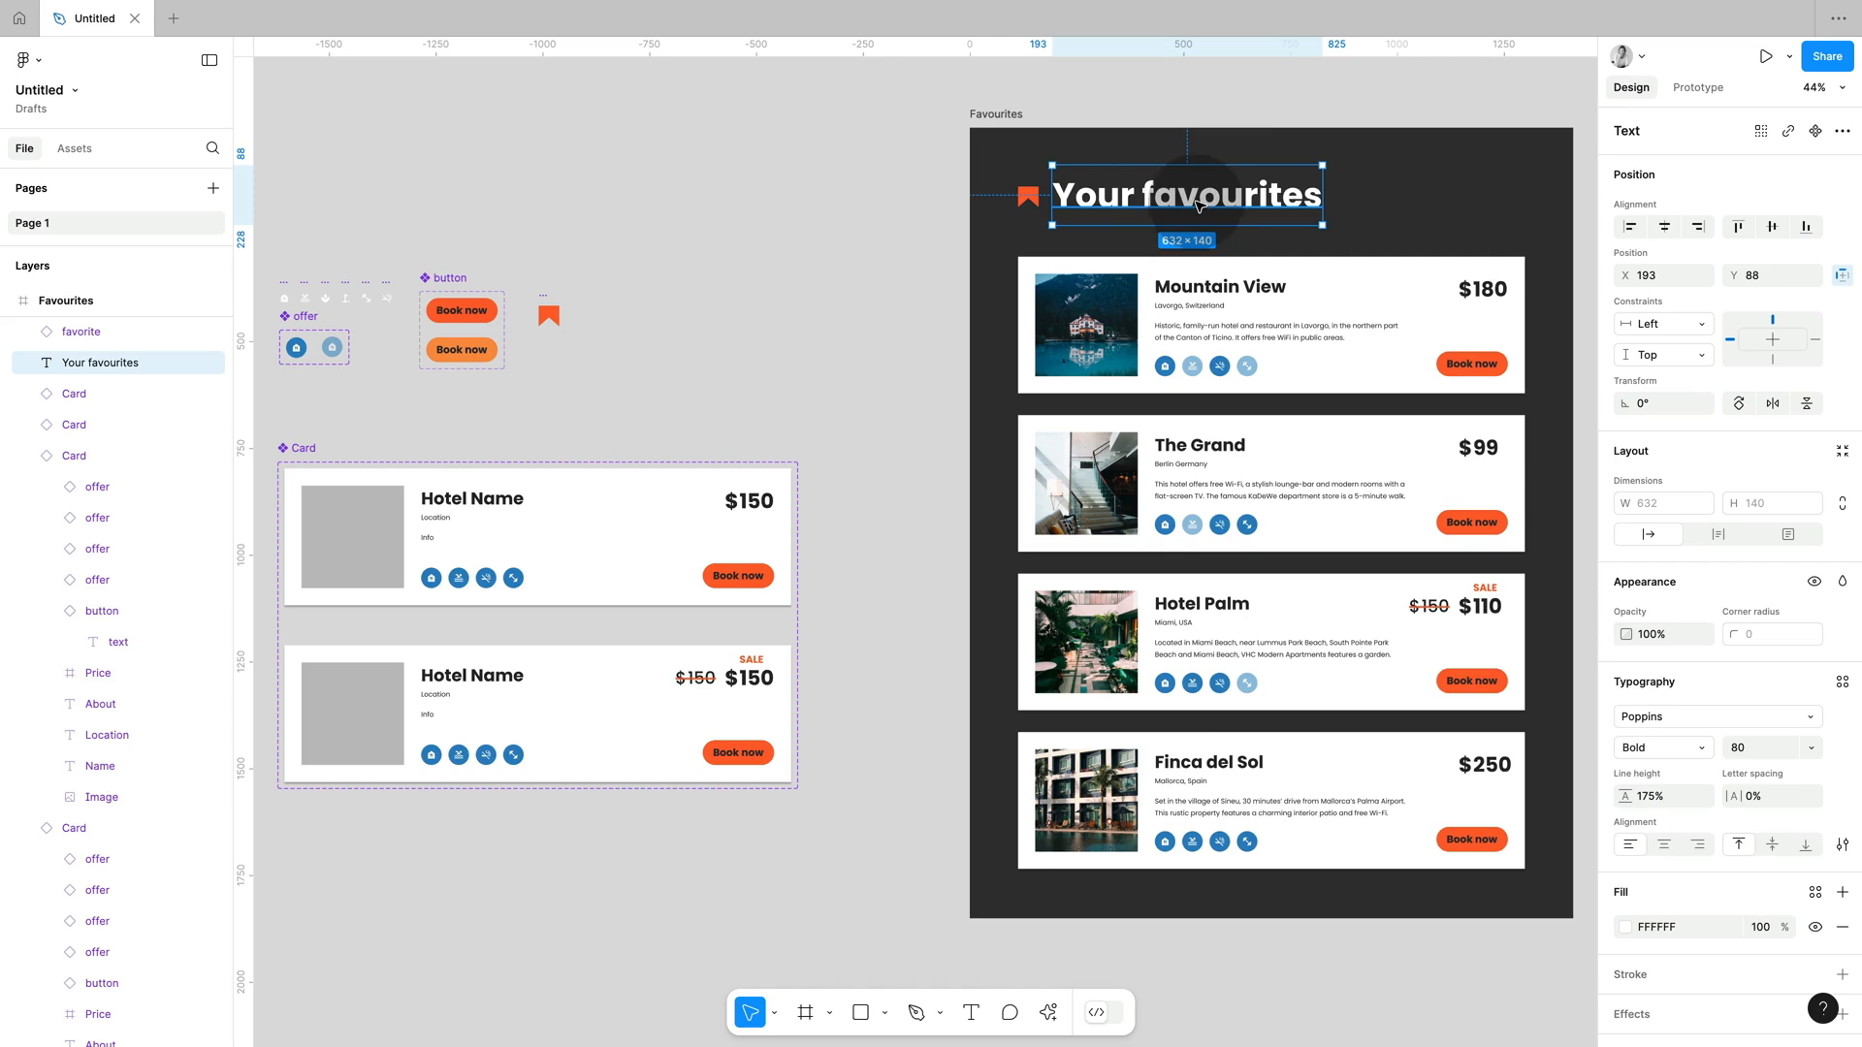
{"action": "left_click", "coordinate": [1815, 892]}
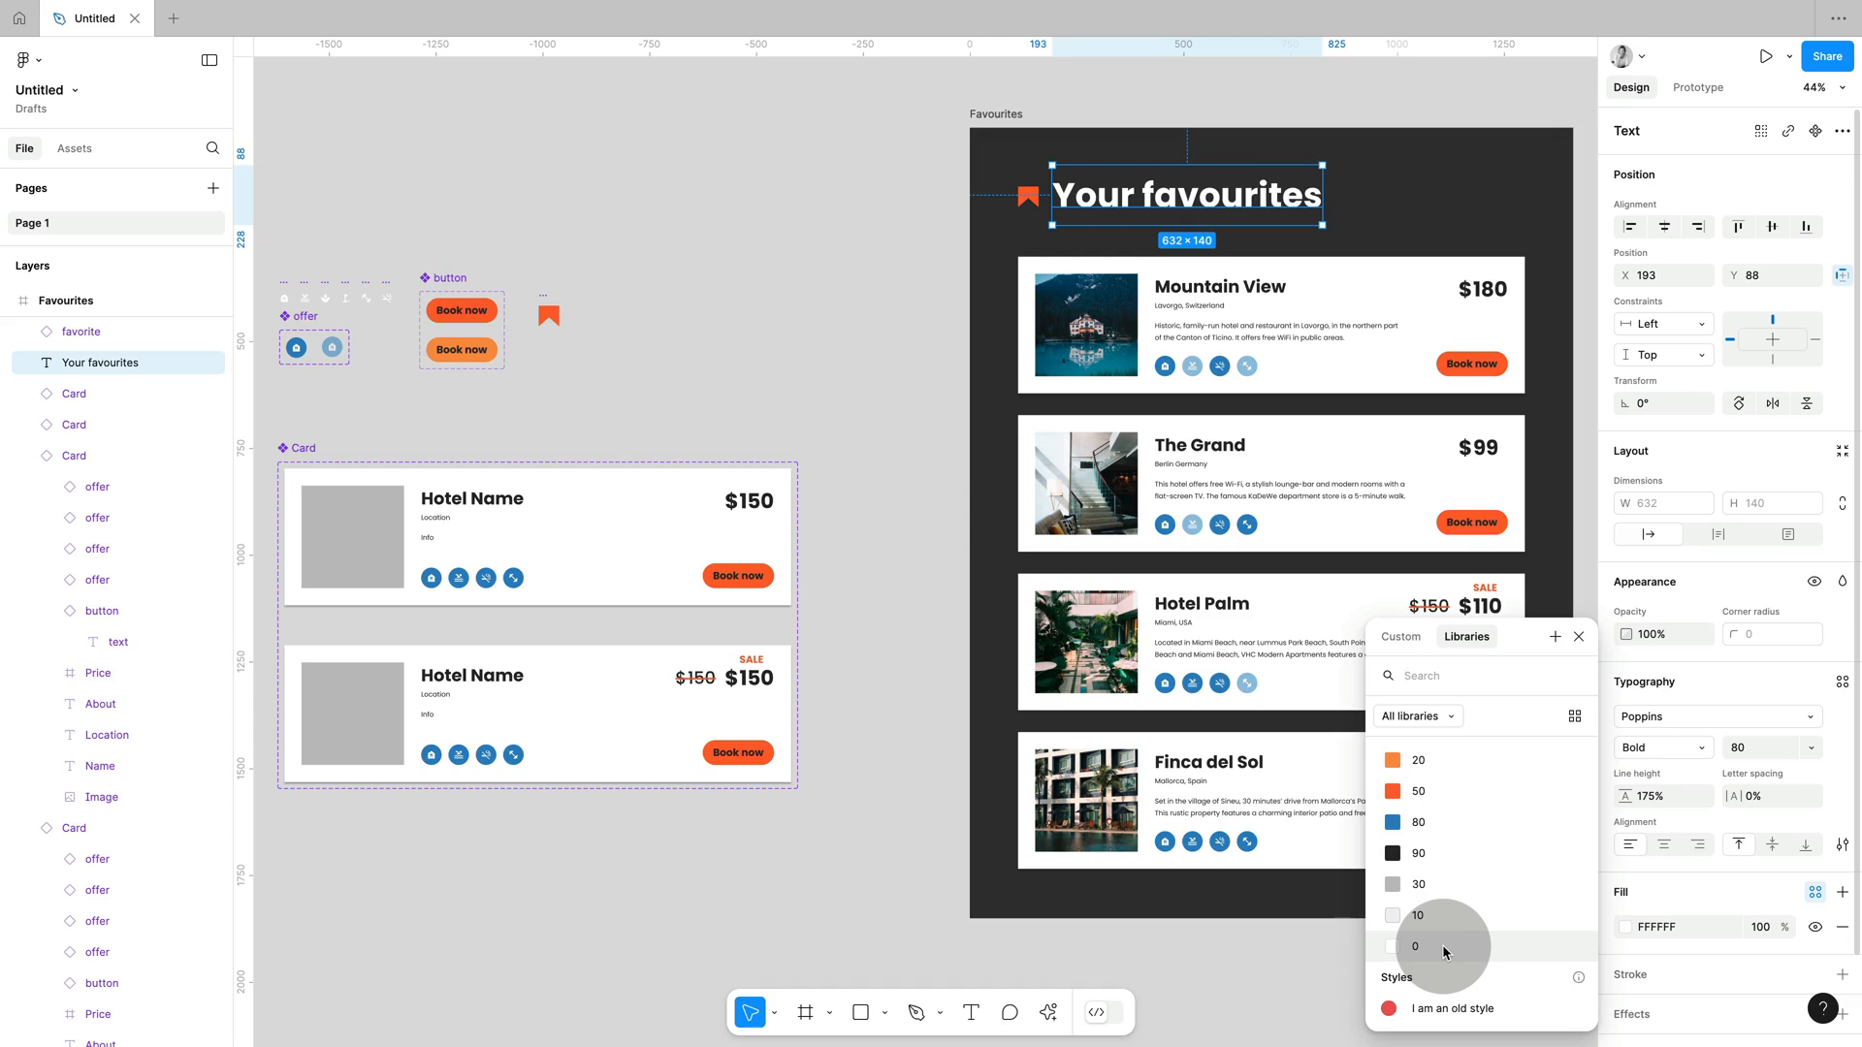
- Replace the Favourites frame's selection colors 333333 and FFFFFF with color variables 90 and 0
{"action": "left_click", "coordinate": [1000, 115]}
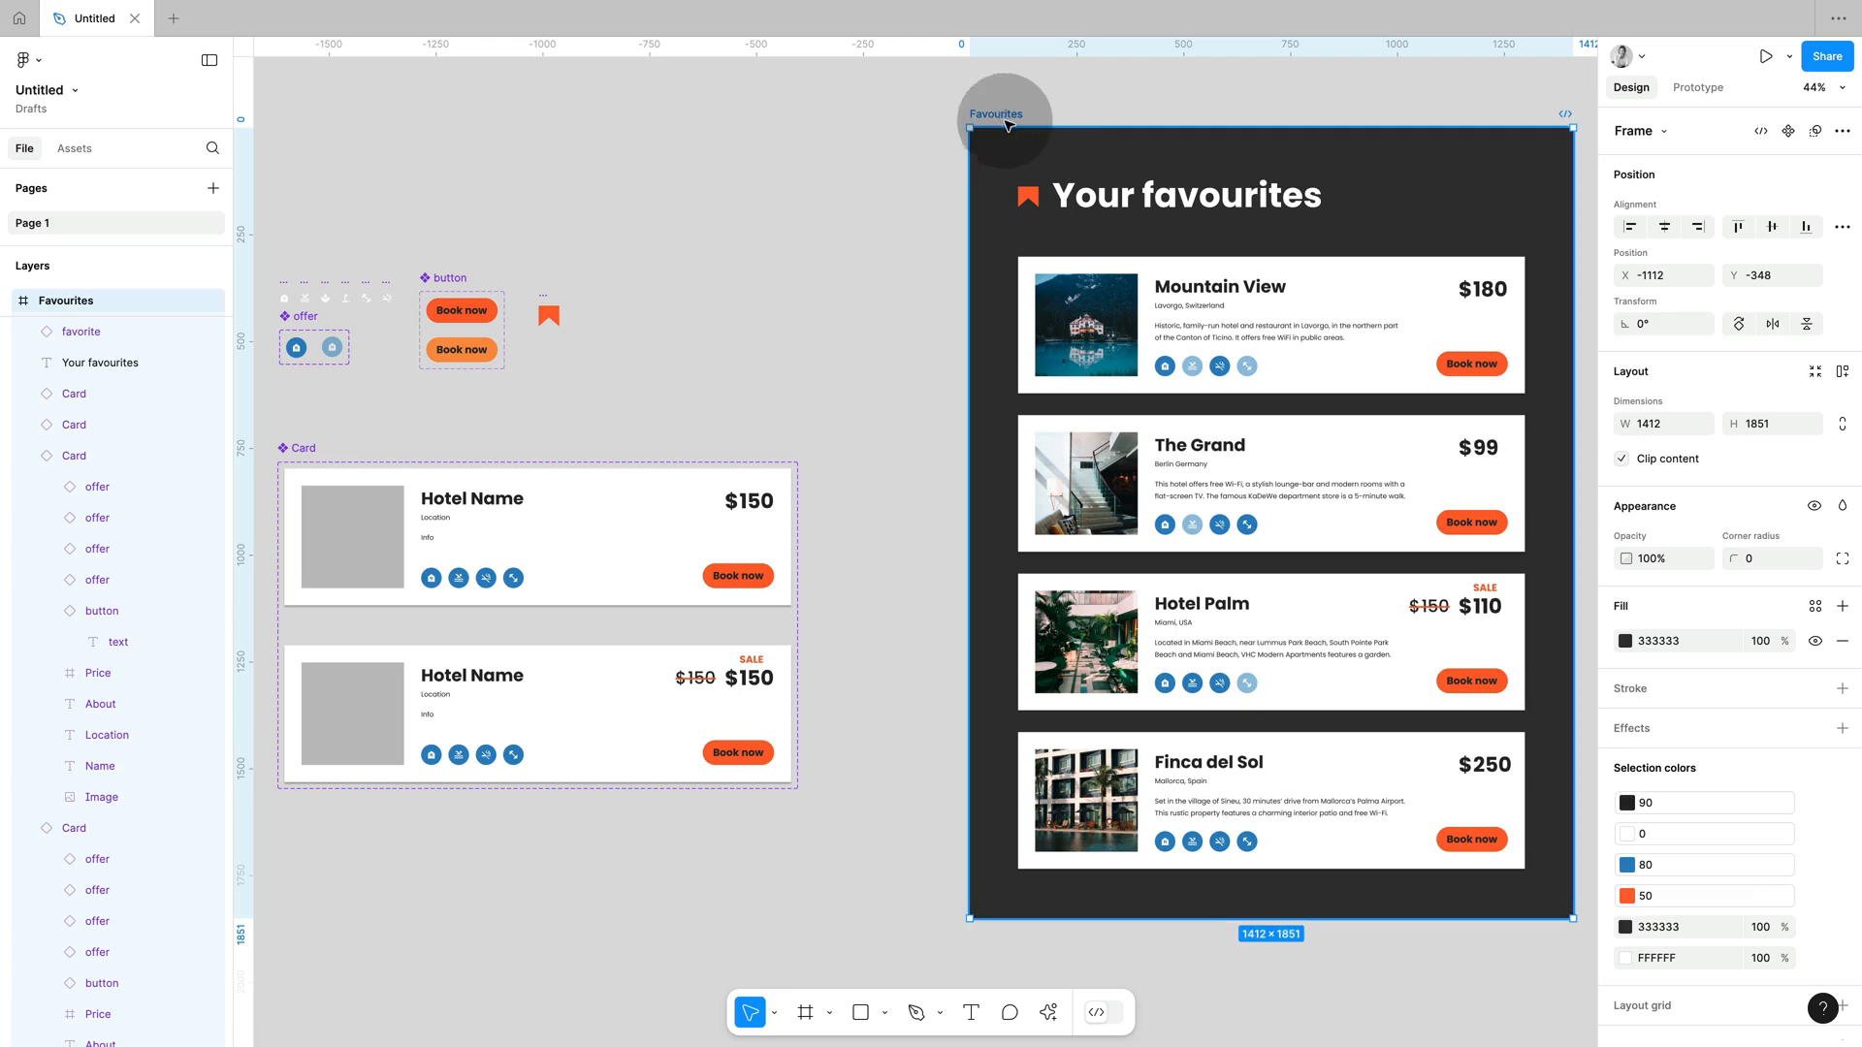
{"action": "scroll", "coordinate": [1768, 894], "scroll_direction": "down", "scroll_amount": 2}
{"action": "left_click", "coordinate": [1815, 853]}
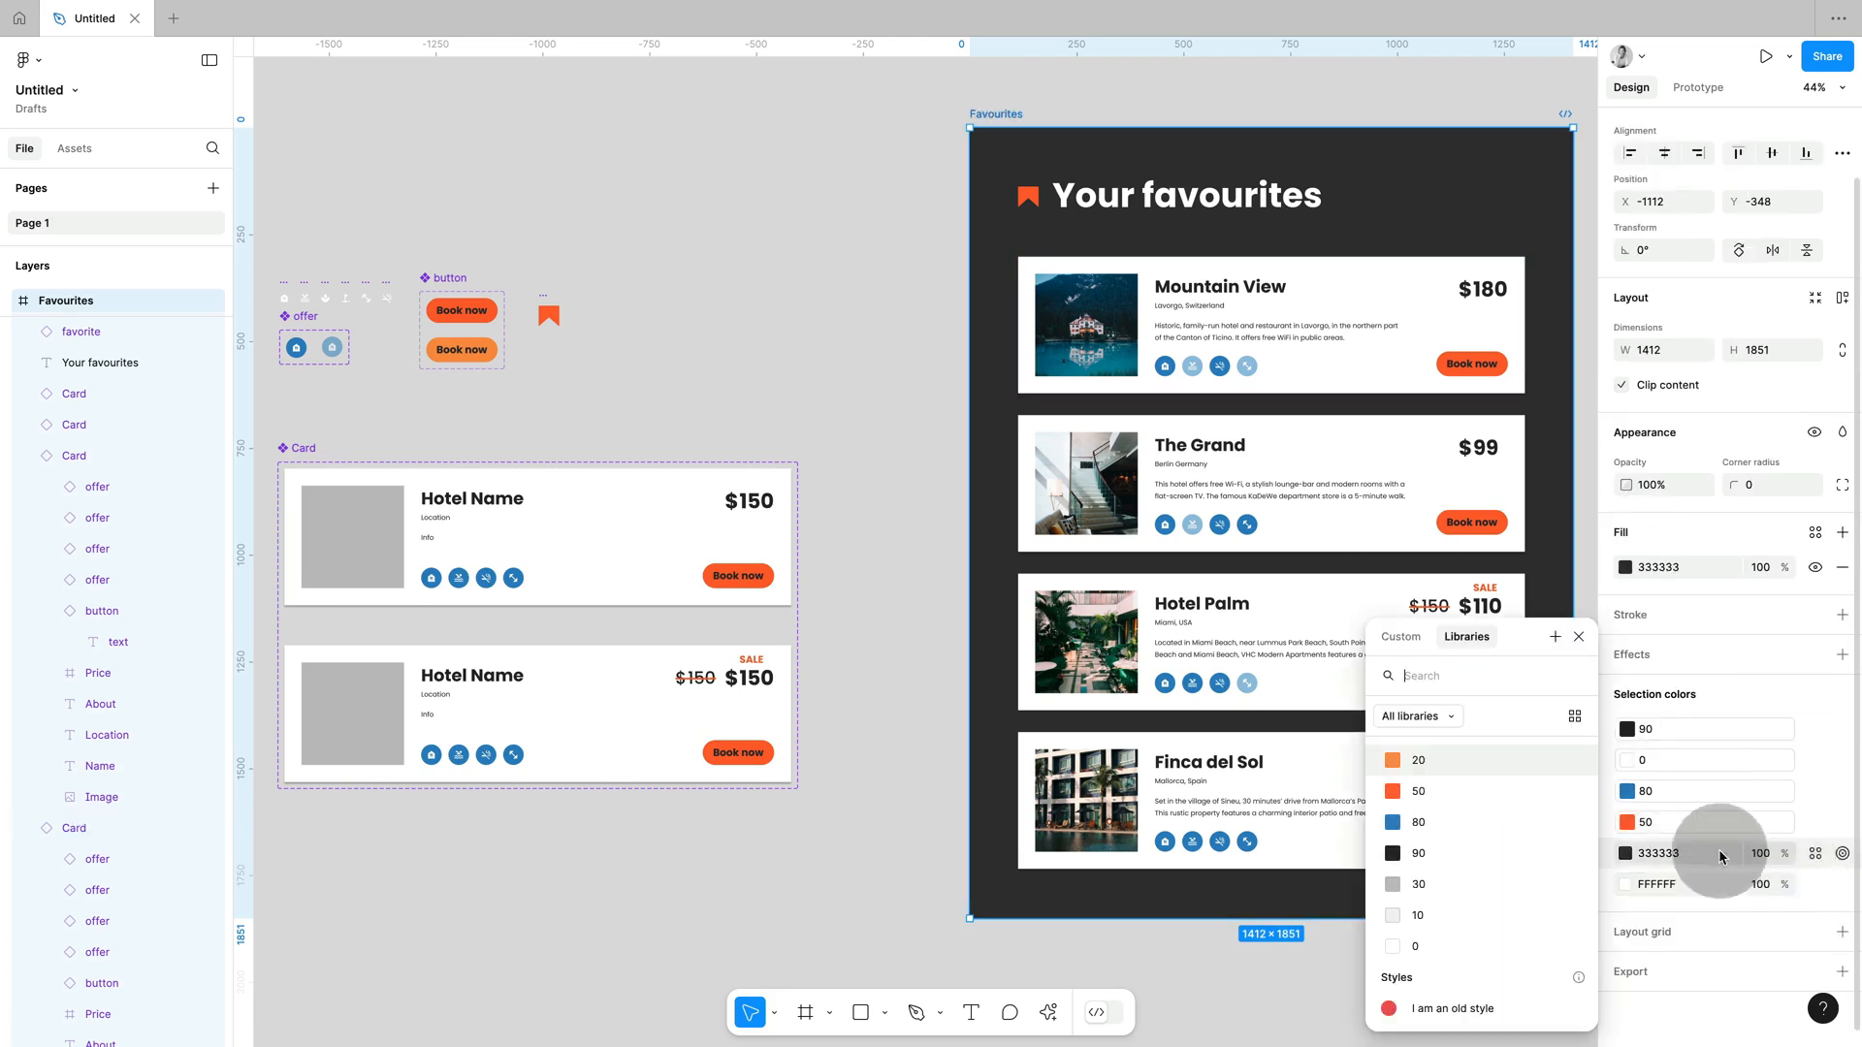
{"action": "left_click", "coordinate": [1450, 854]}
{"action": "left_click", "coordinate": [1816, 893]}
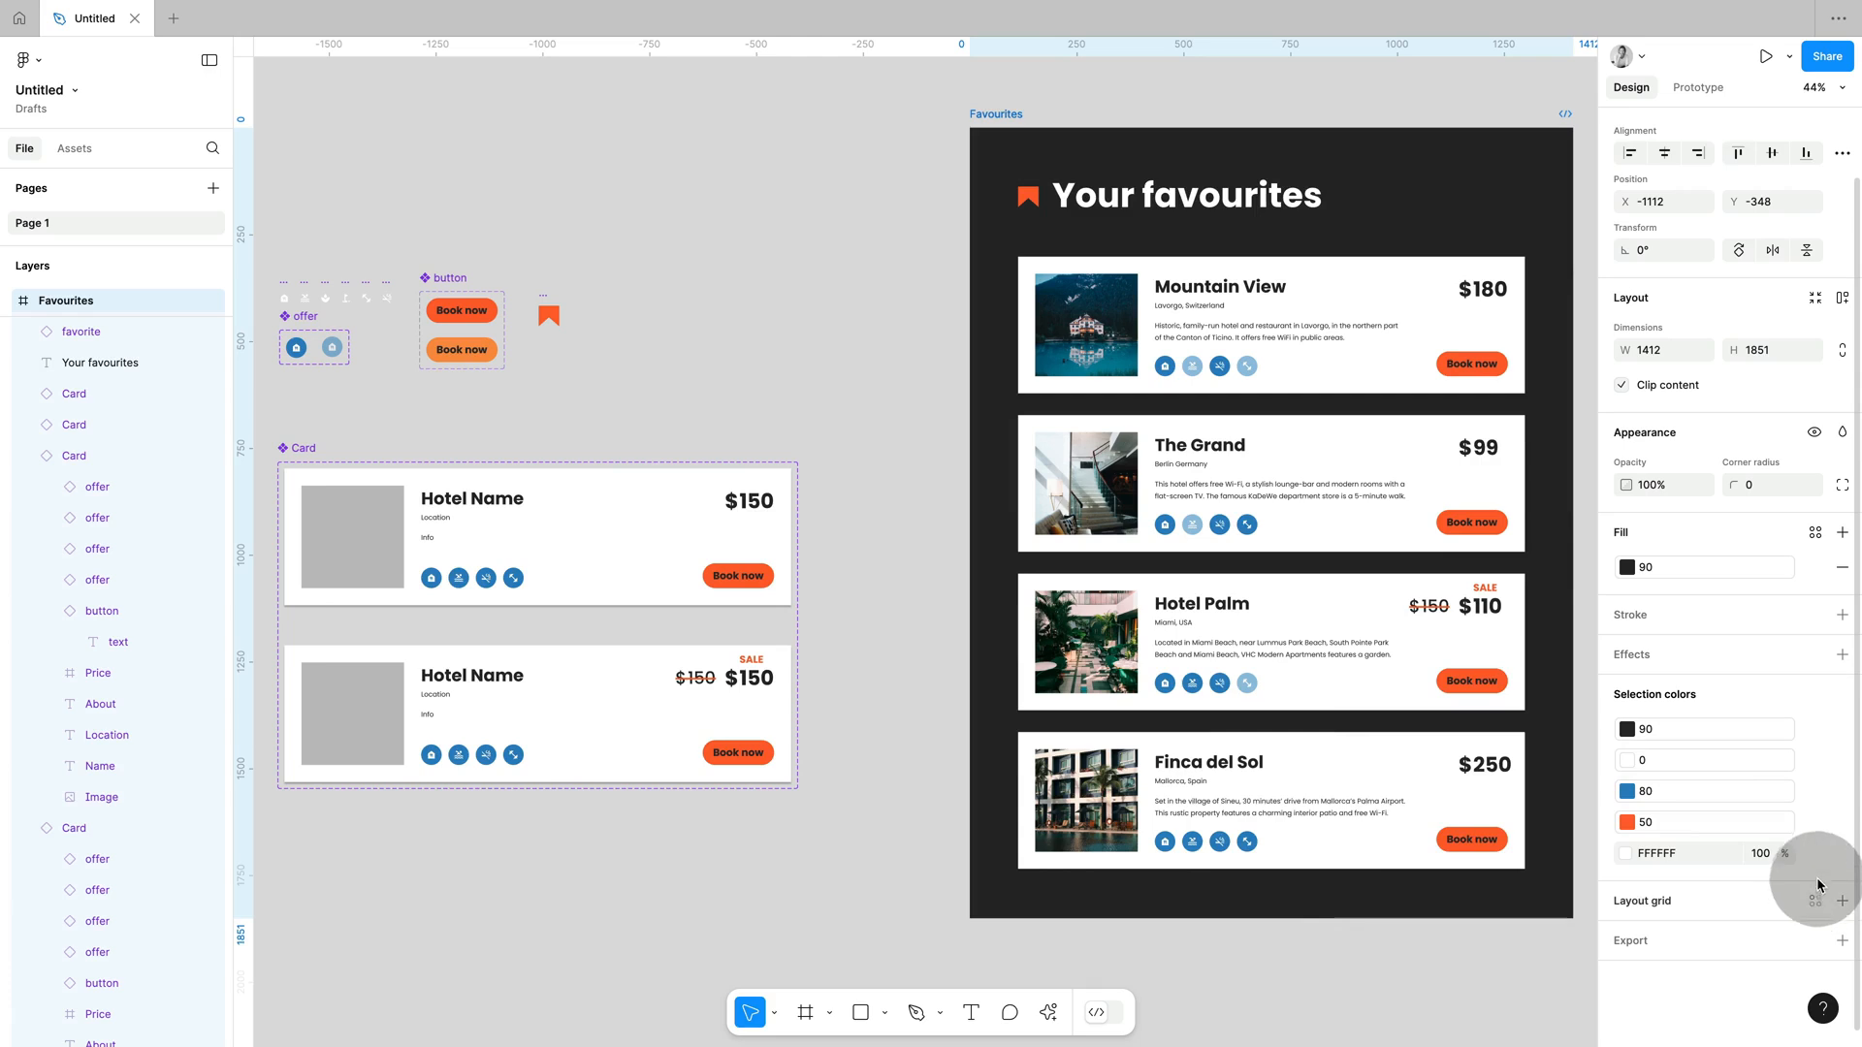
{"action": "left_click", "coordinate": [1816, 854]}
{"action": "left_click", "coordinate": [1414, 946]}
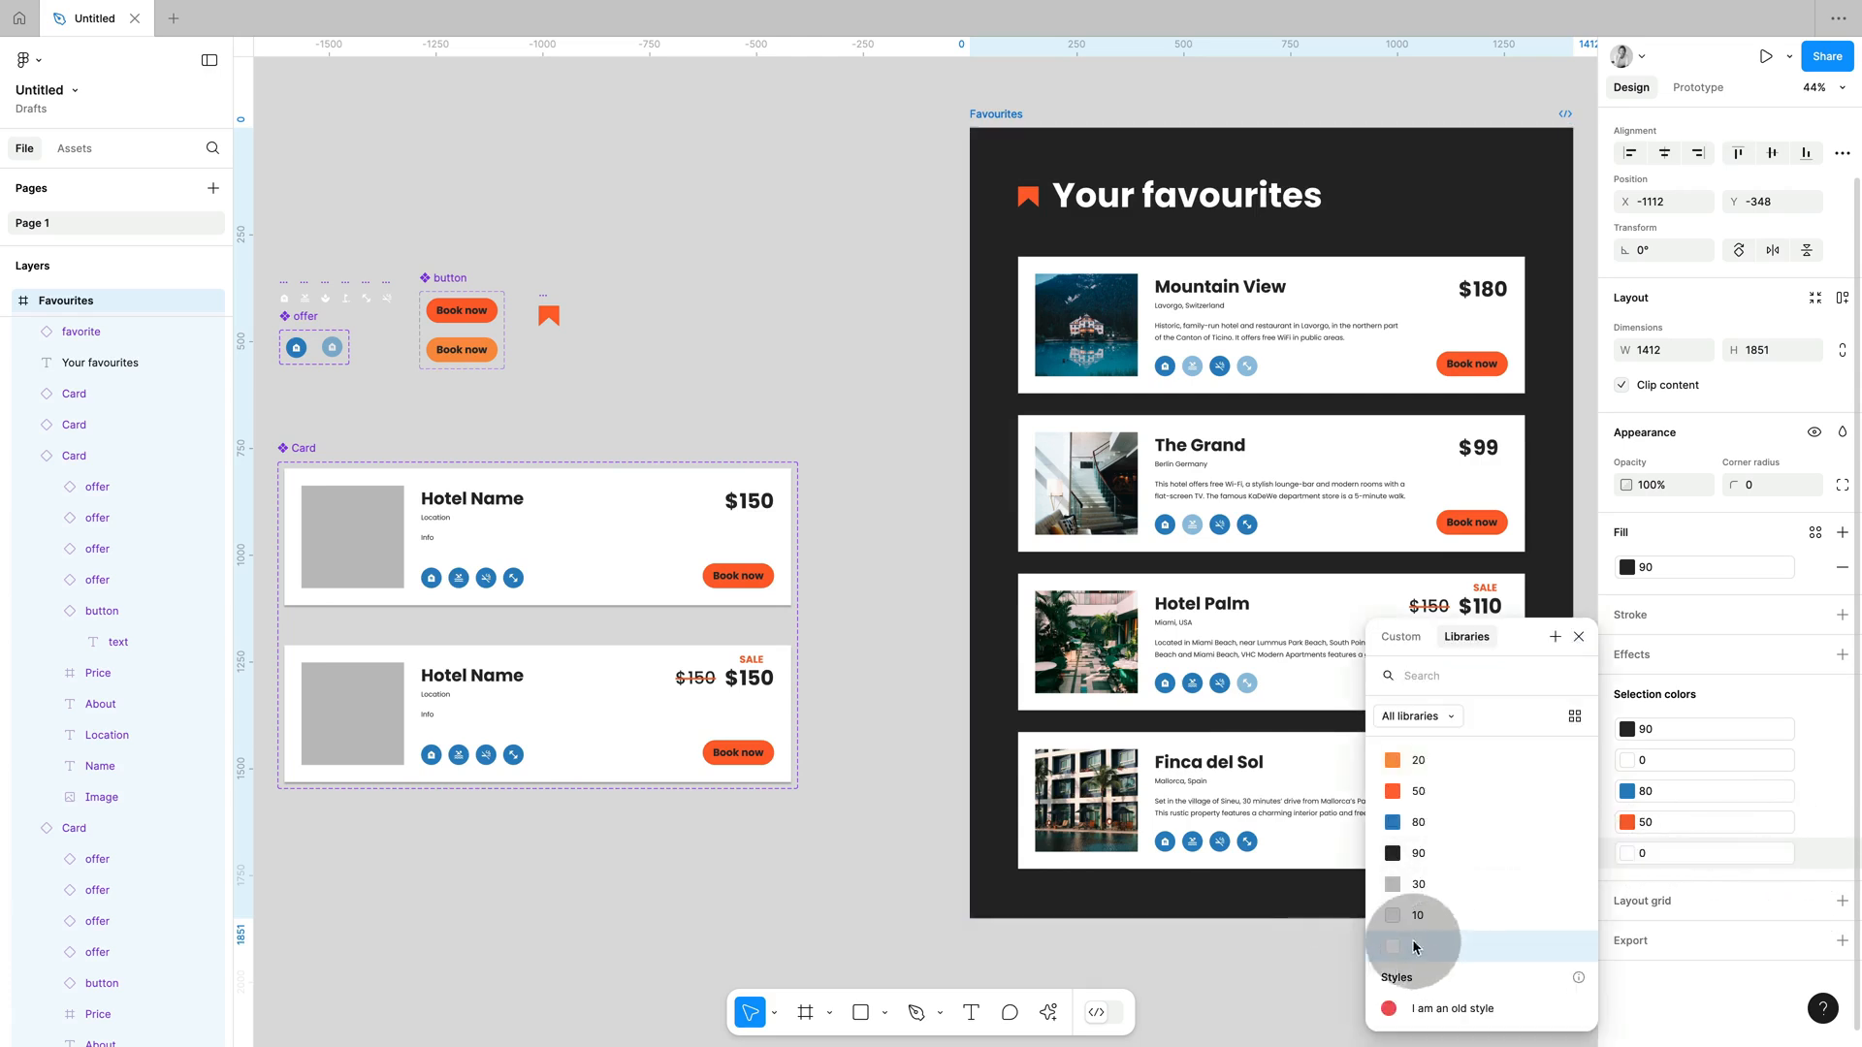
{"action": "left_click", "coordinate": [924, 579]}
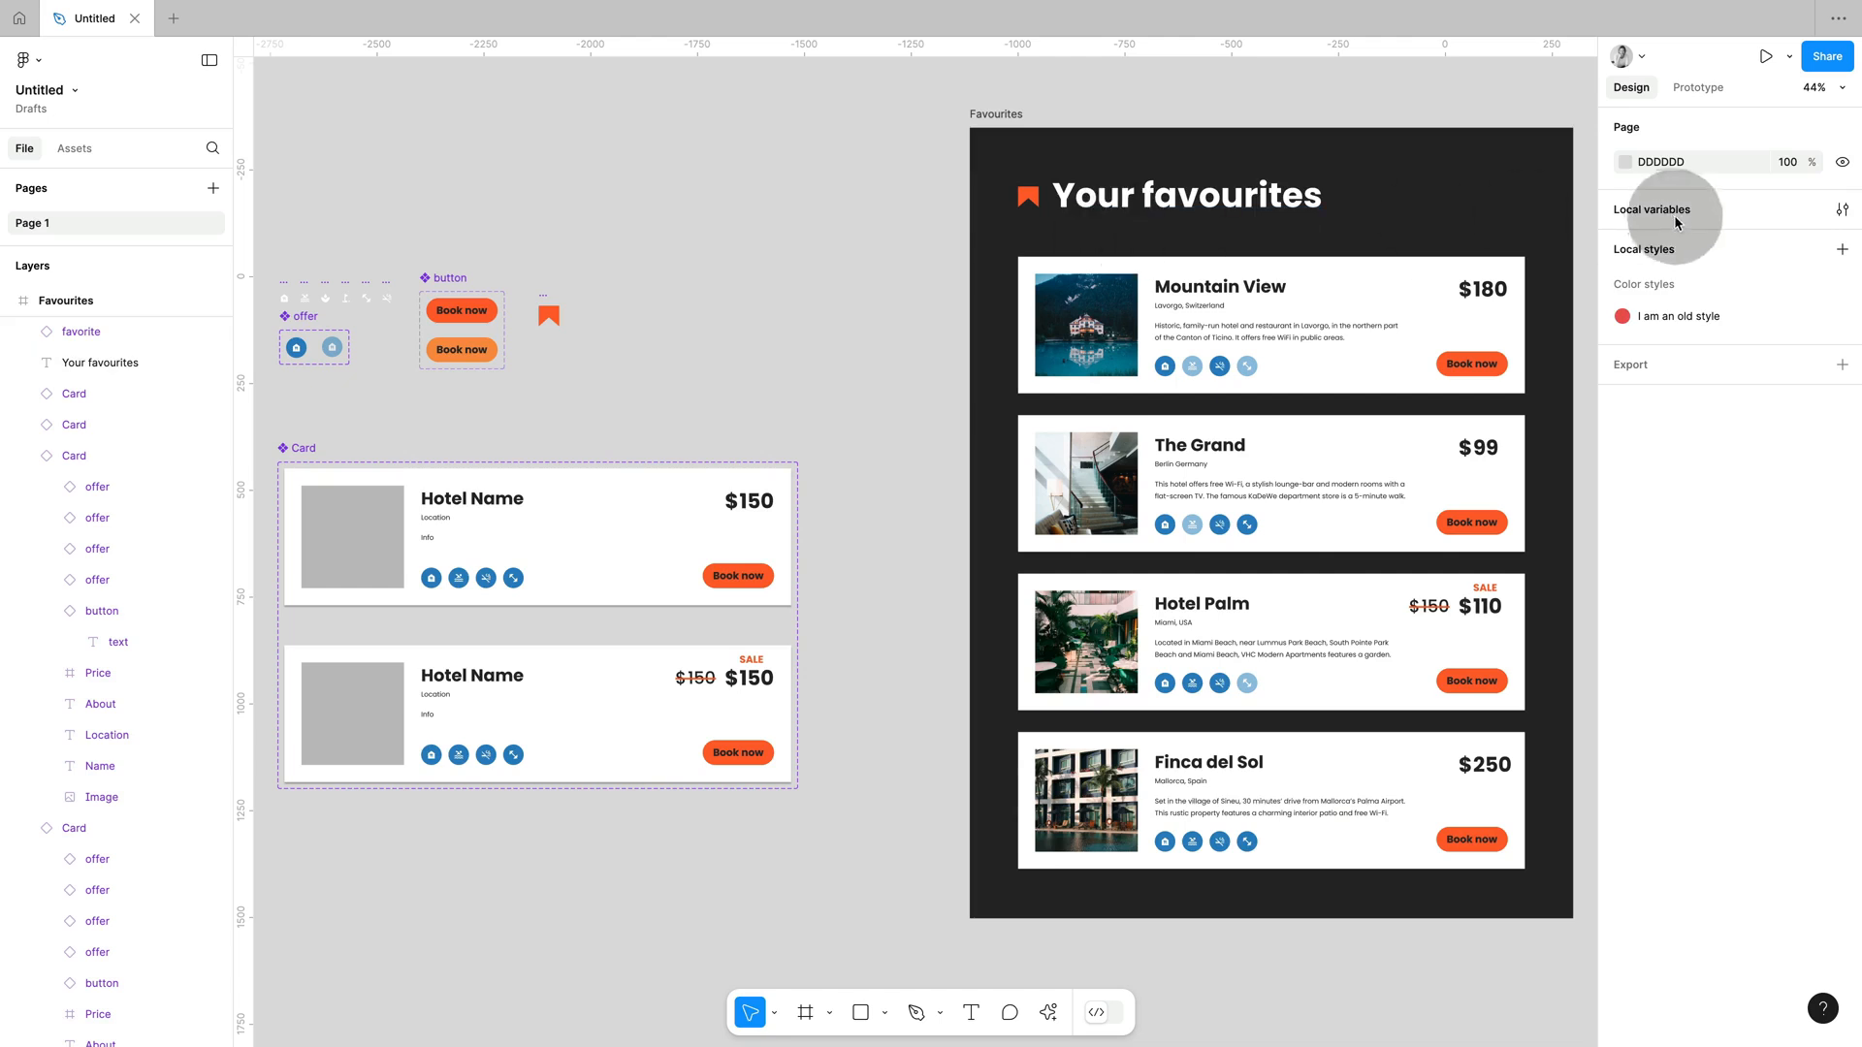
- Open the local variables collection and the color value of variable 50
{"action": "left_click", "coordinate": [1842, 210]}
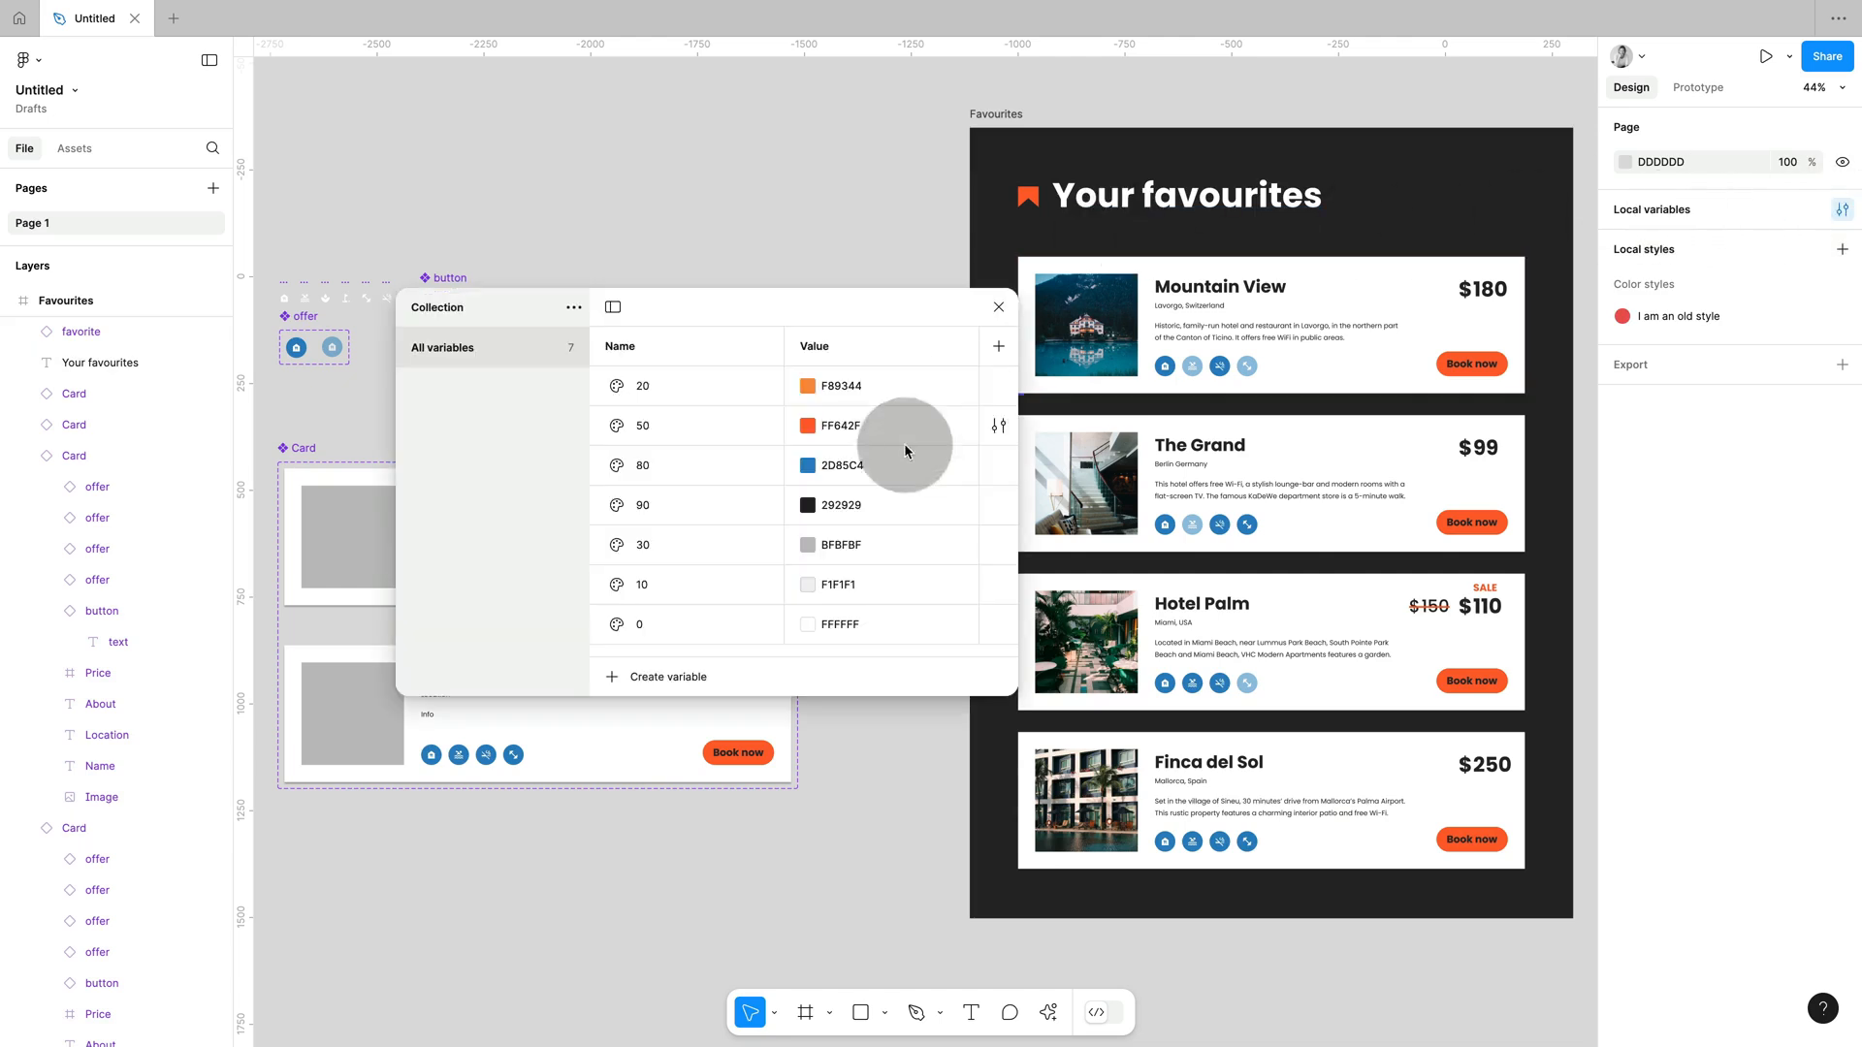
{"action": "left_click", "coordinate": [808, 427]}
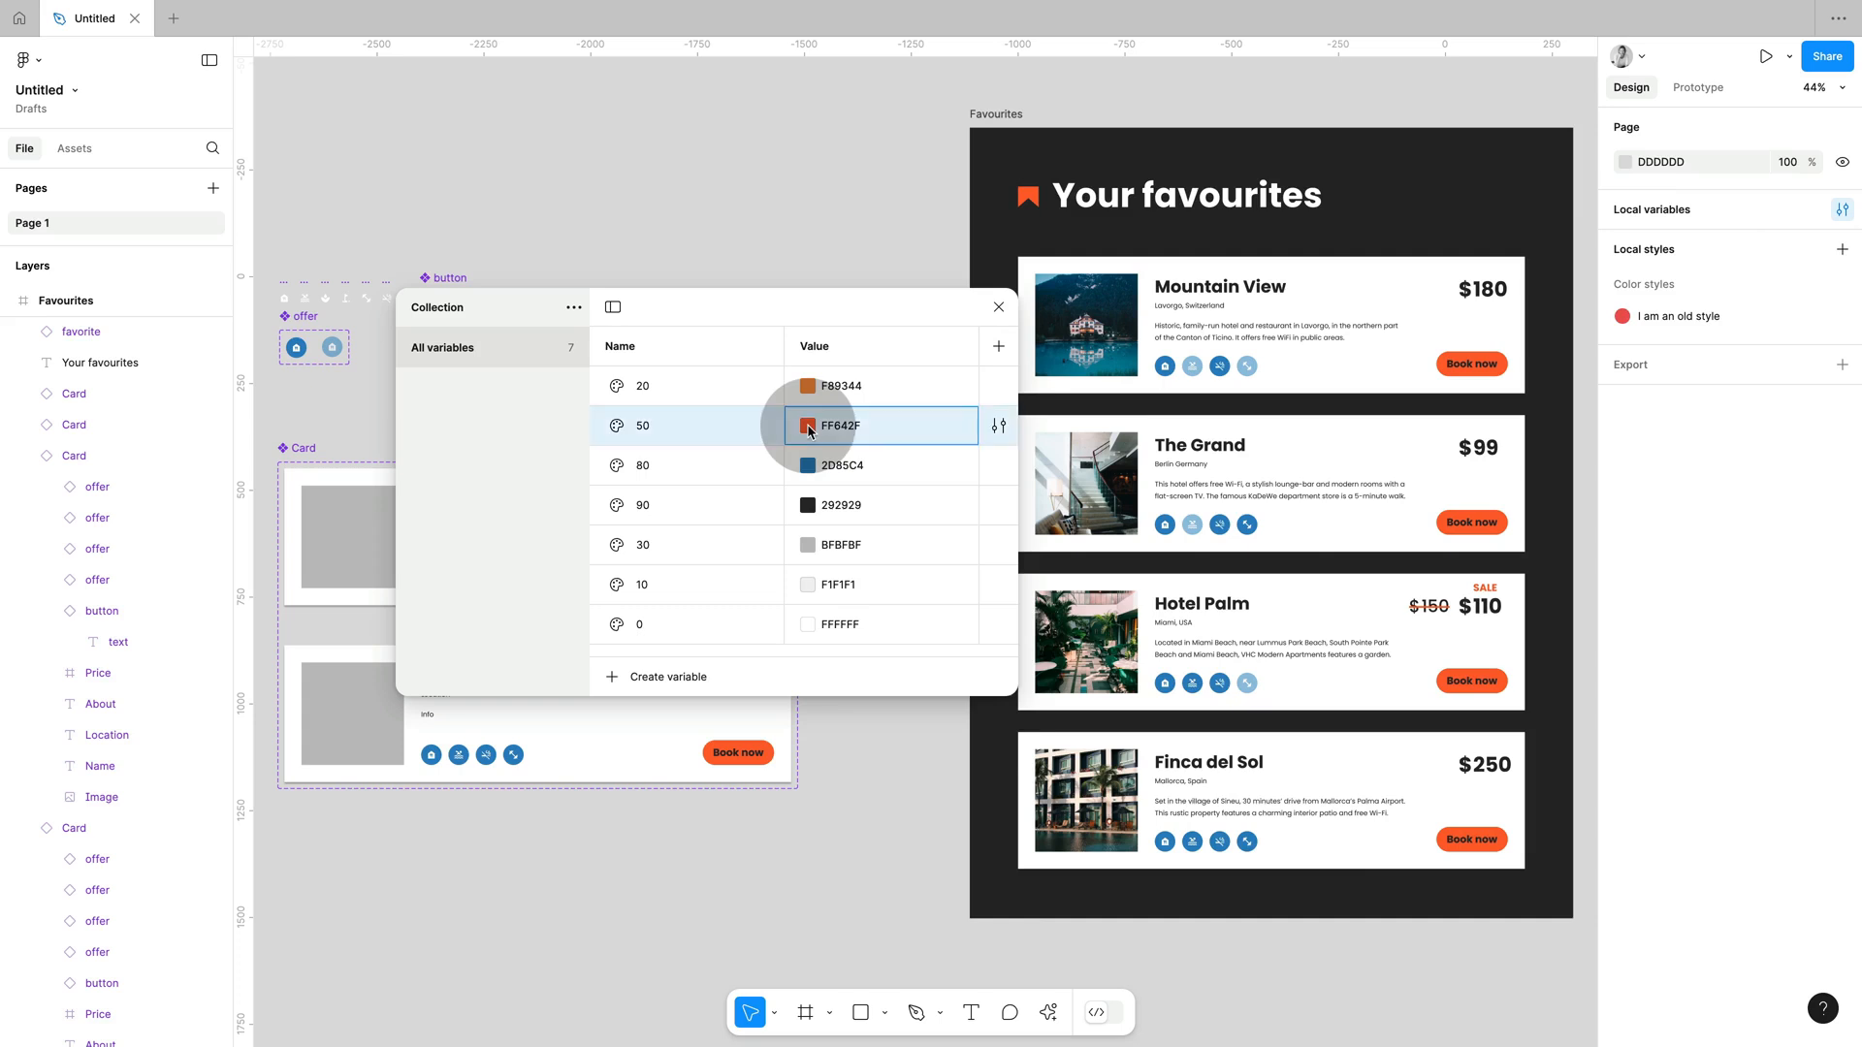